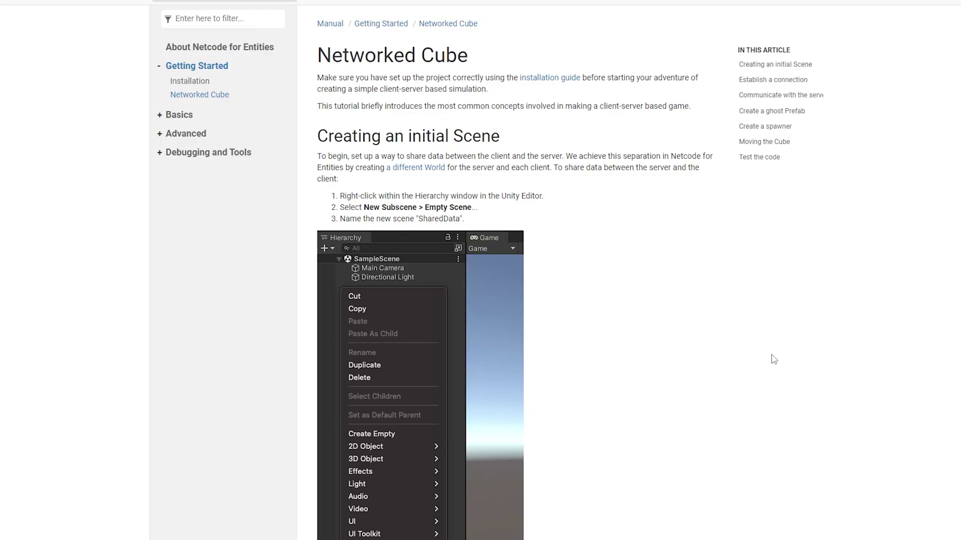
pyautogui.scroll(-3, 774, 360)
pyautogui.scroll(-3, 774, 360)
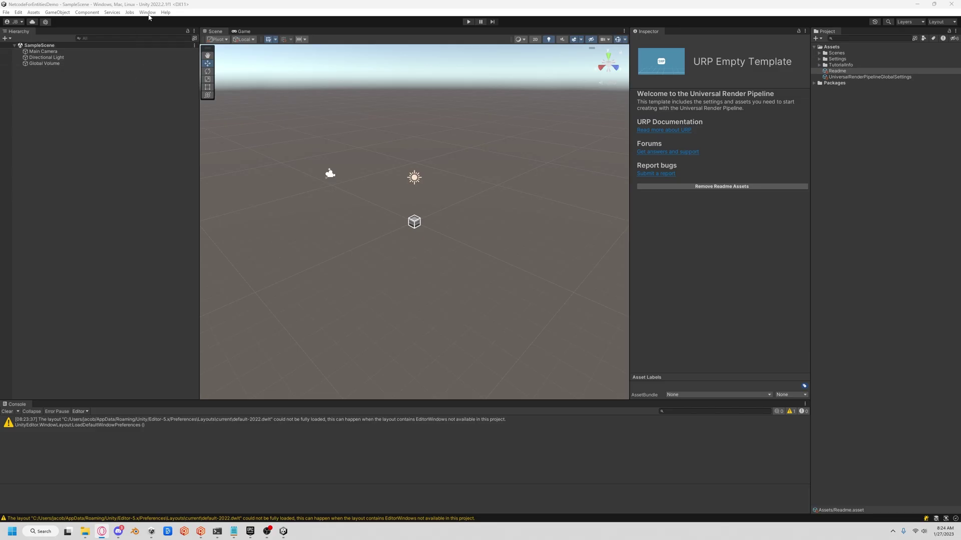
# Open Package Manager and enable Pre-release Packages in Advanced Project Settings, accepting the warning
pyautogui.click(149, 13)
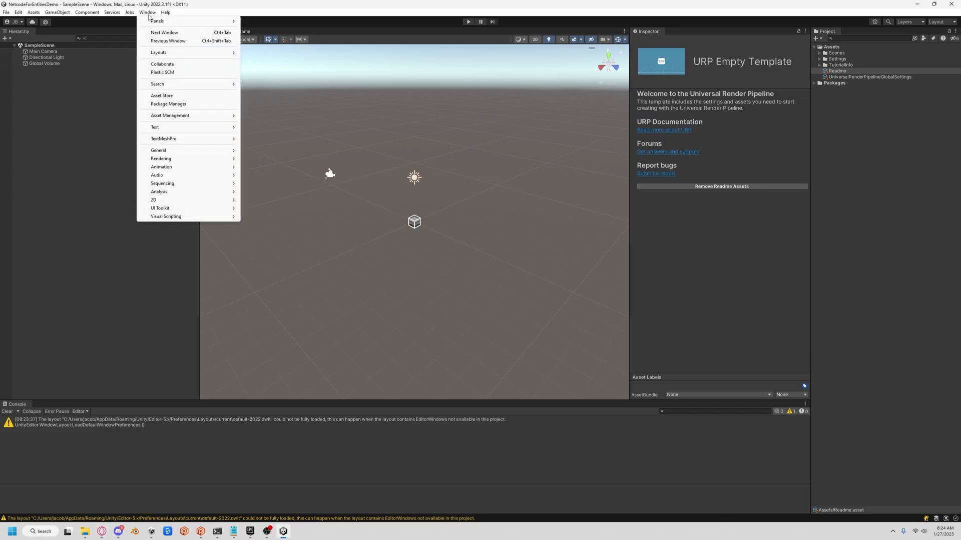
pyautogui.click(187, 98)
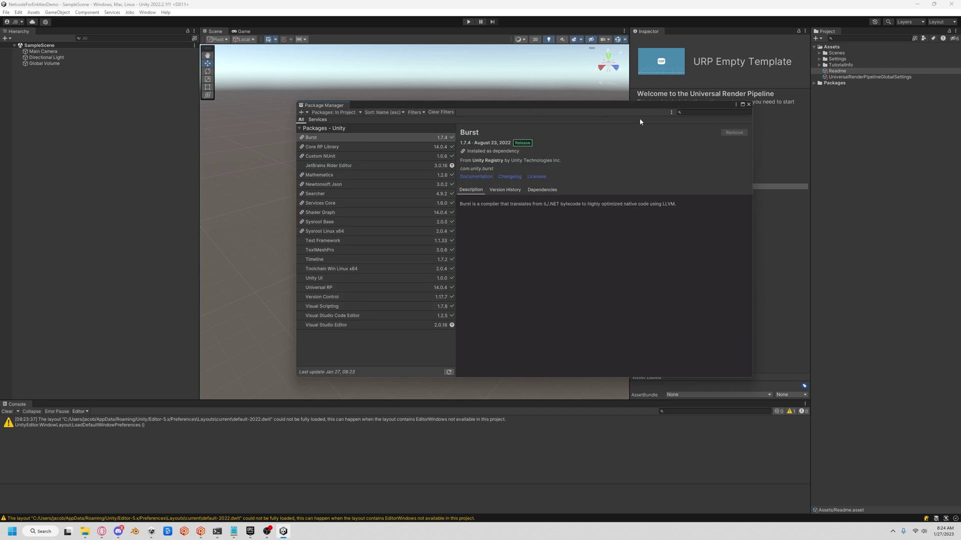
pyautogui.click(671, 112)
pyautogui.click(687, 130)
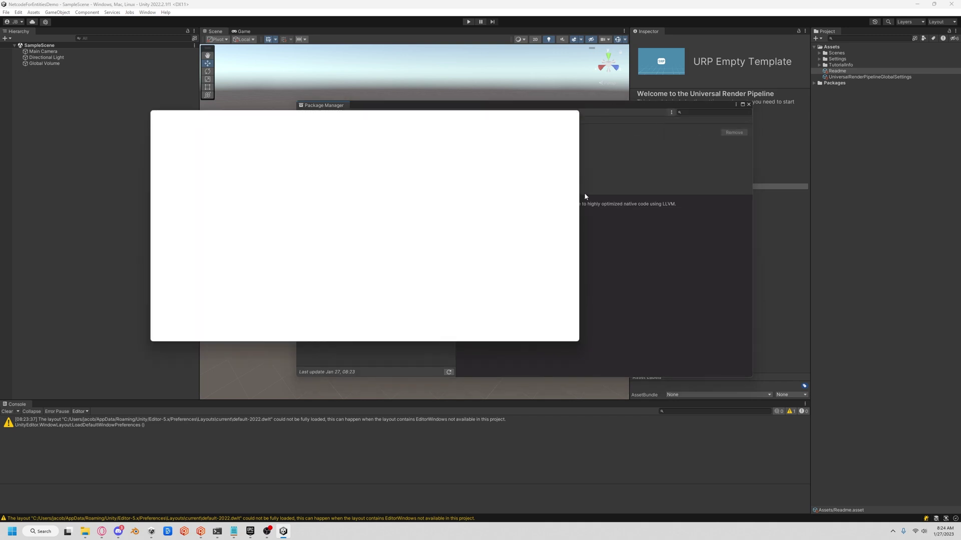
pyautogui.click(333, 151)
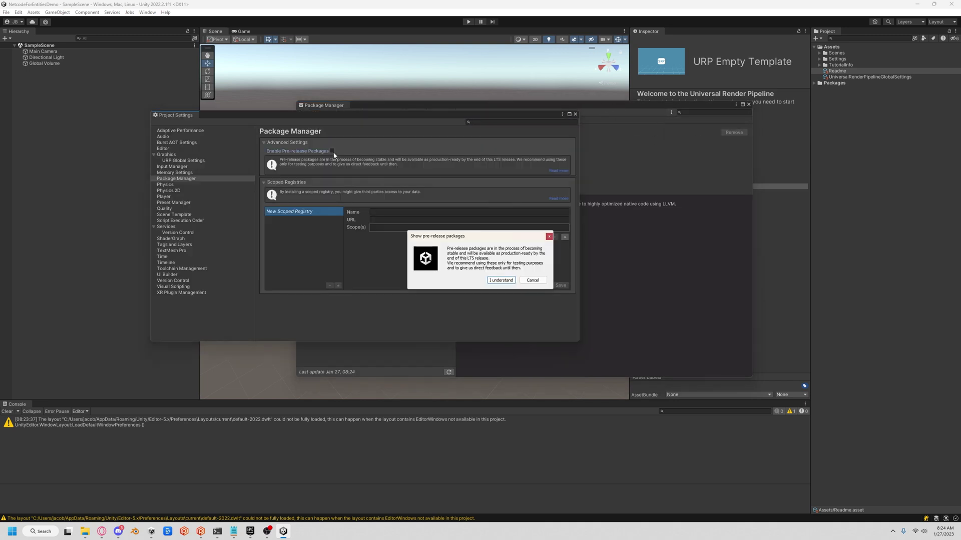
pyautogui.click(511, 280)
# Close Project Settings, list Unity Registry packages and install Entities Graphics
pyautogui.click(576, 115)
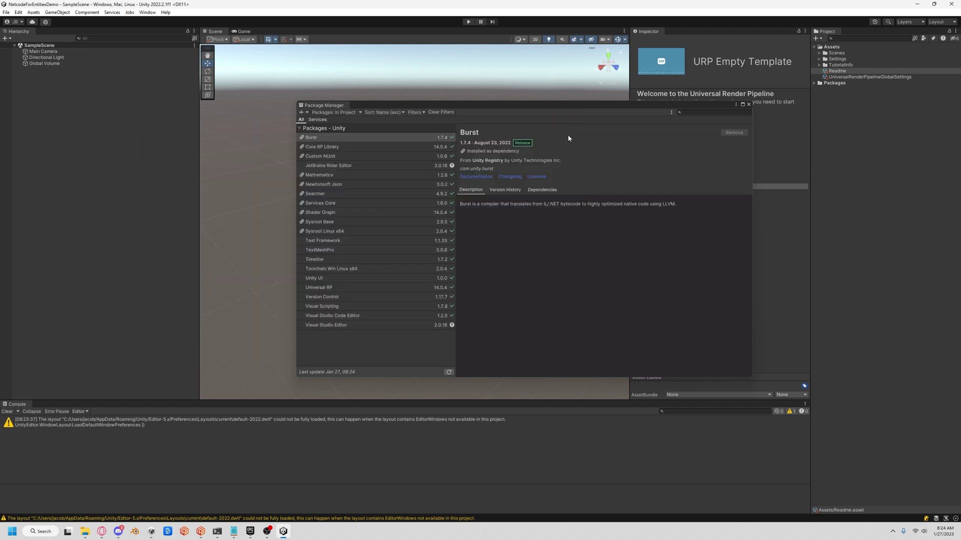
pyautogui.click(340, 111)
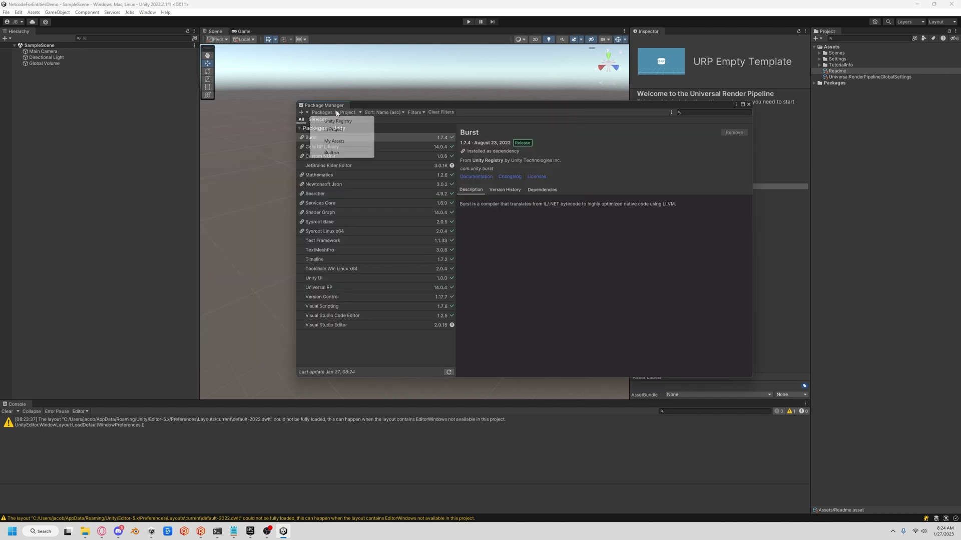
pyautogui.click(351, 123)
pyautogui.scroll(-5, 399, 329)
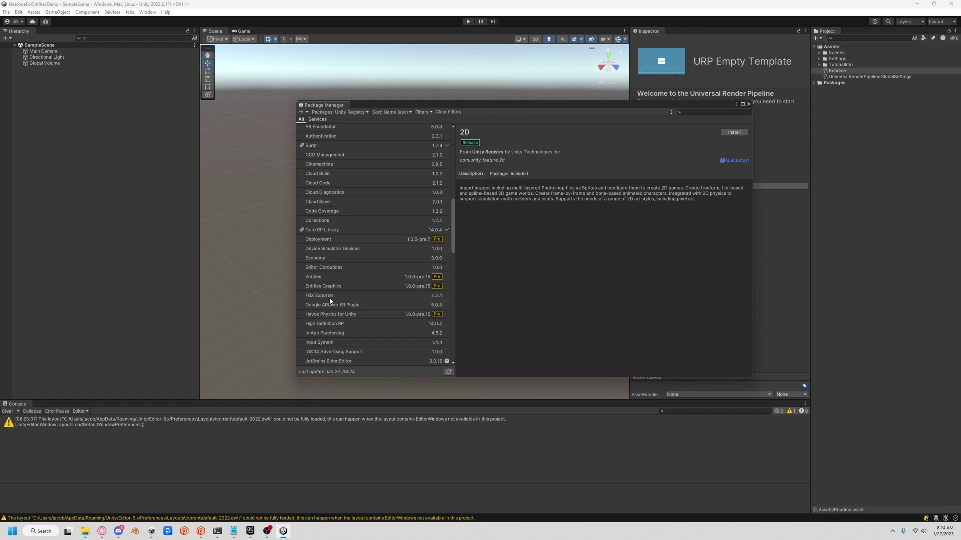
pyautogui.click(354, 286)
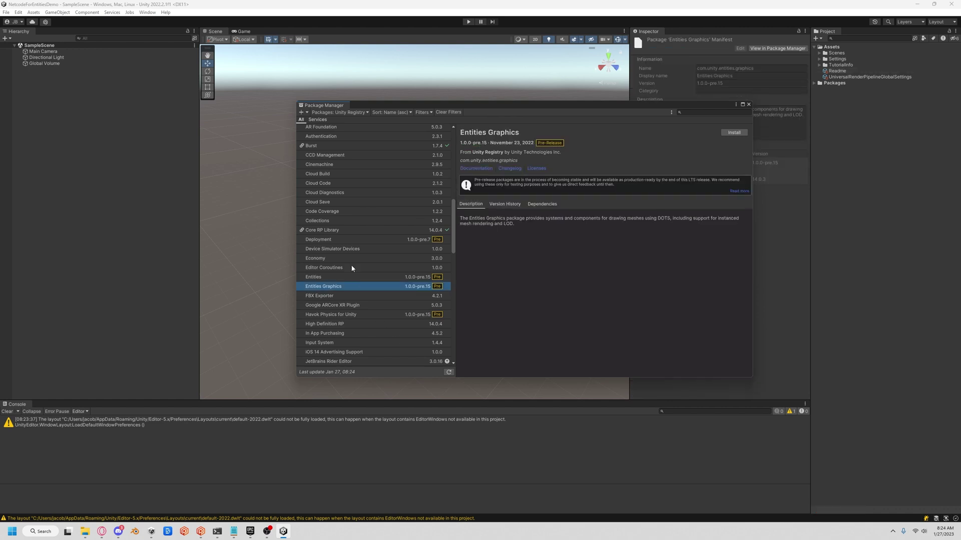
pyautogui.scroll(-3, 323, 311)
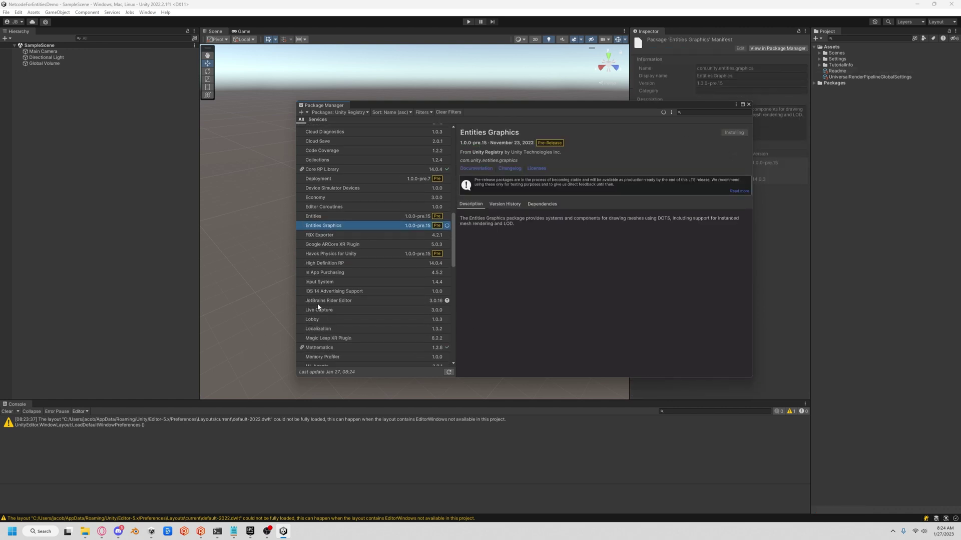
pyautogui.scroll(-1, 367, 343)
pyautogui.scroll(-2, 375, 317)
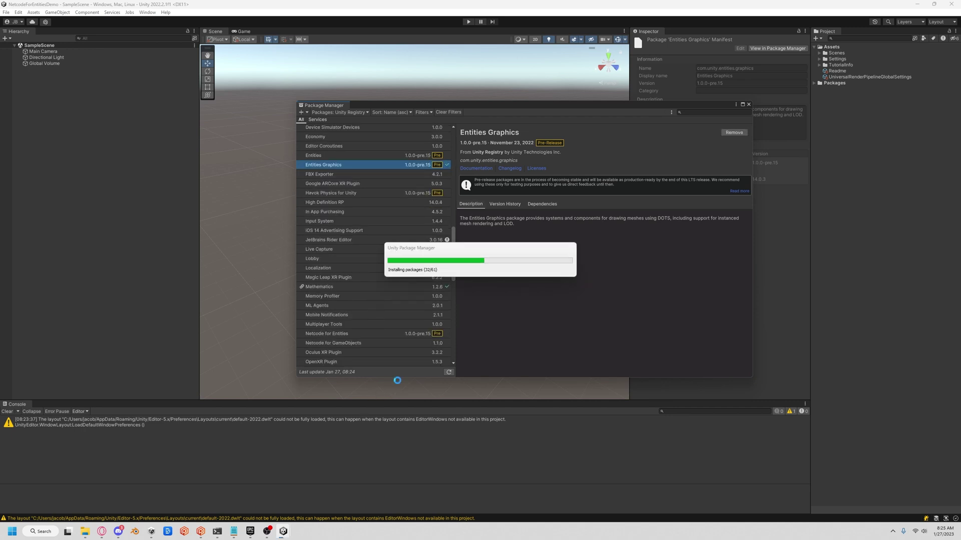
pyautogui.scroll(3, 370, 217)
# Check the Entities and Entities Graphics packages, then select Netcode for Entities
pyautogui.click(371, 217)
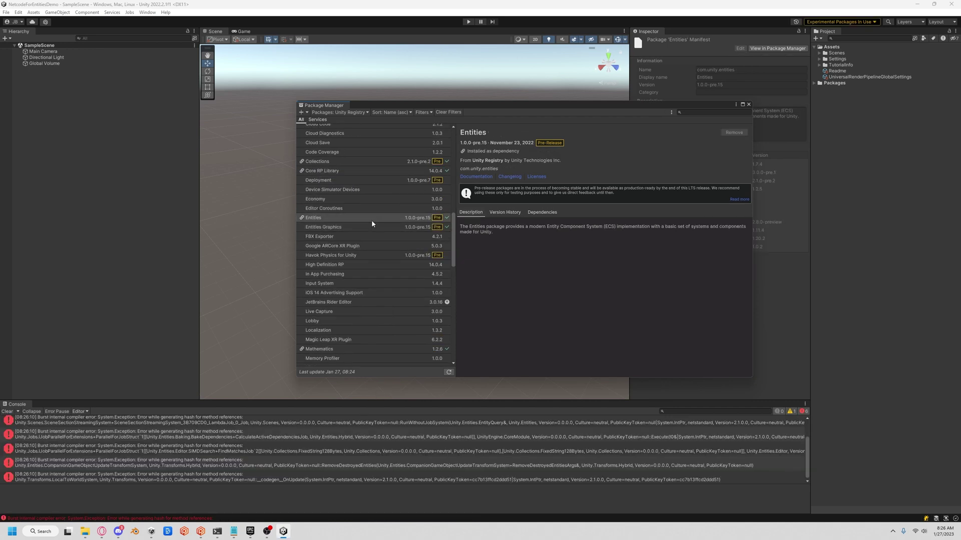
pyautogui.click(372, 225)
pyautogui.scroll(-1, 371, 229)
pyautogui.scroll(-3, 391, 325)
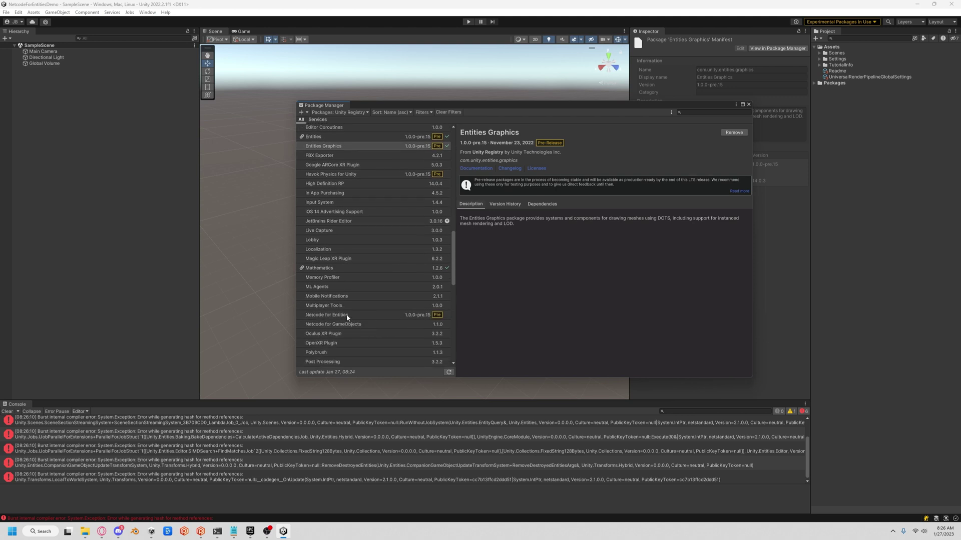
pyautogui.click(347, 318)
# Install Netcode for Entities, show the Entities Hierarchy and enter Play mode
pyautogui.click(733, 132)
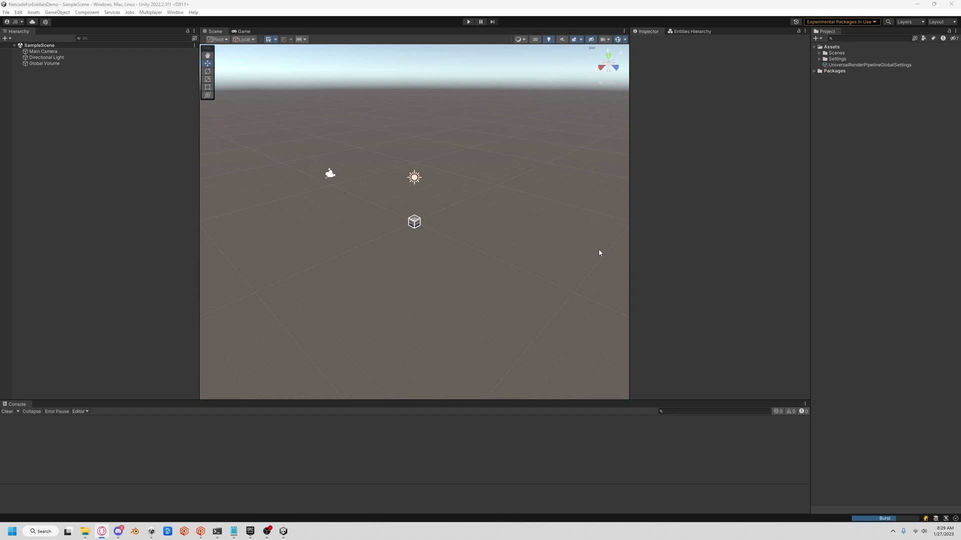
pyautogui.click(681, 33)
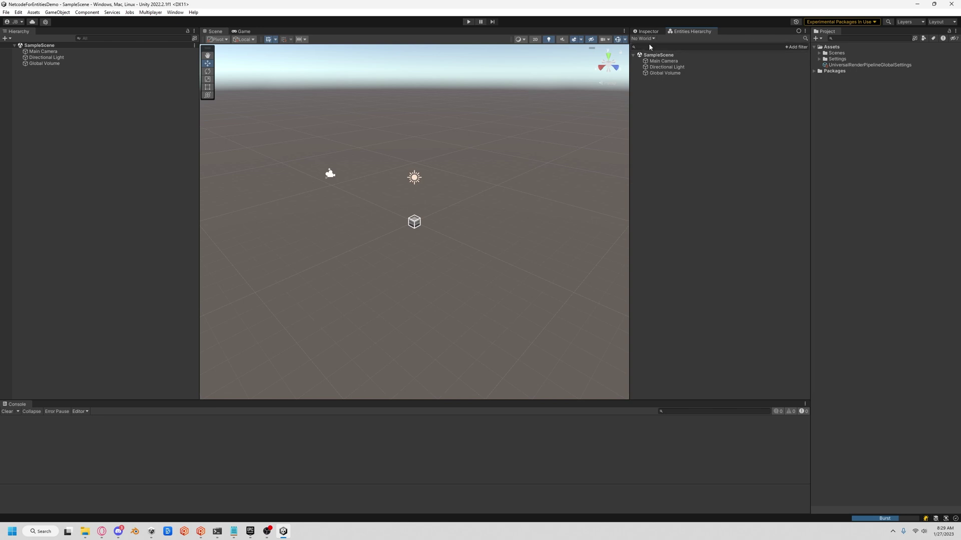
pyautogui.click(468, 22)
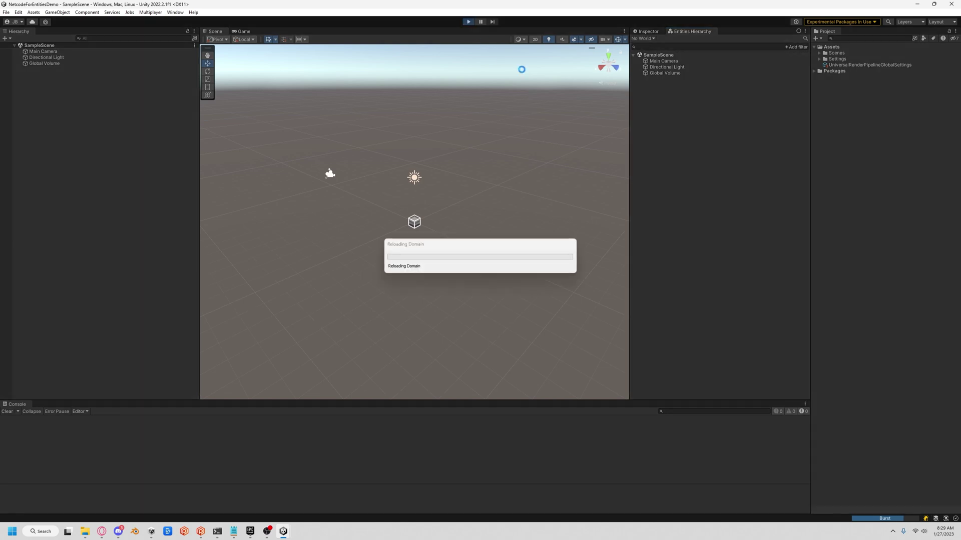
# Inspect ServerWorld and ClientWorld in the world dropdown, then exit Play mode
pyautogui.click(644, 38)
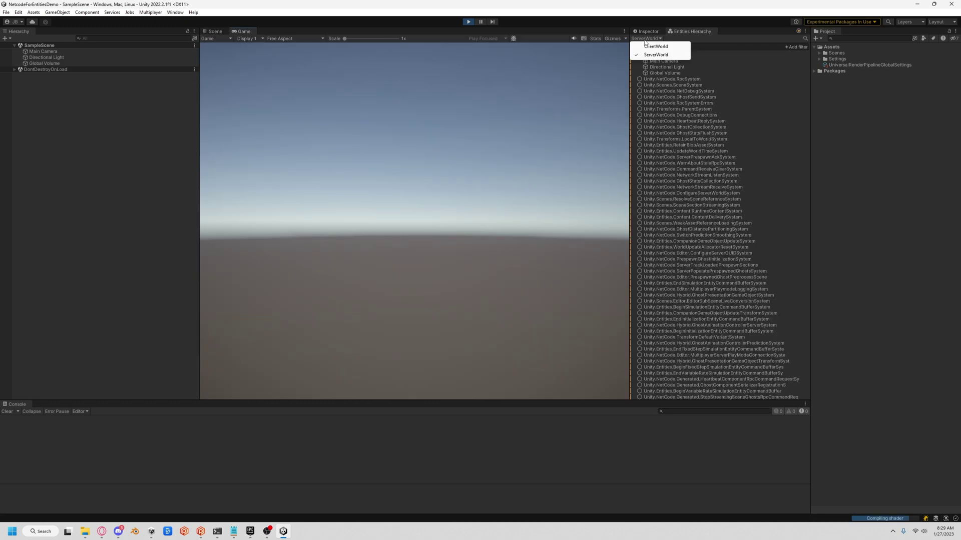
pyautogui.click(647, 48)
pyautogui.click(641, 39)
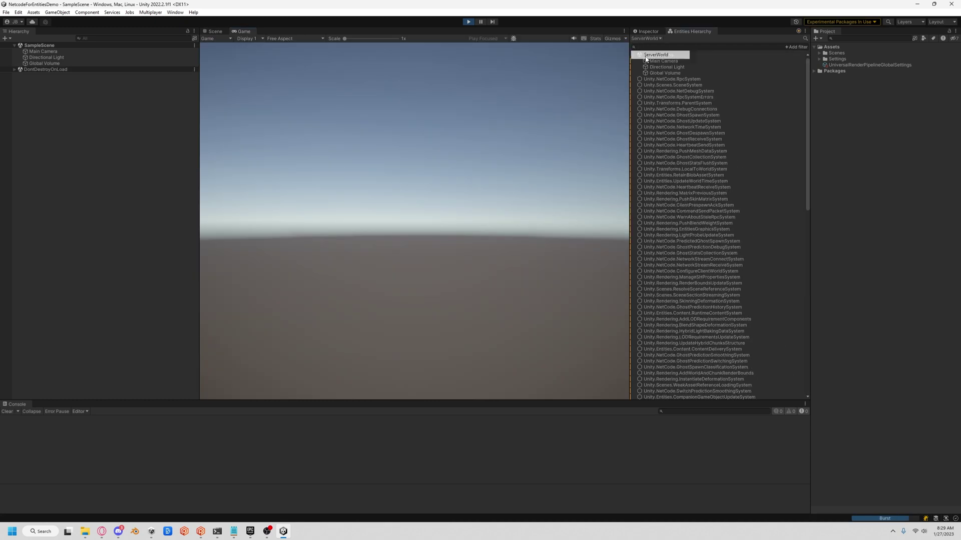
pyautogui.click(653, 55)
pyautogui.click(639, 38)
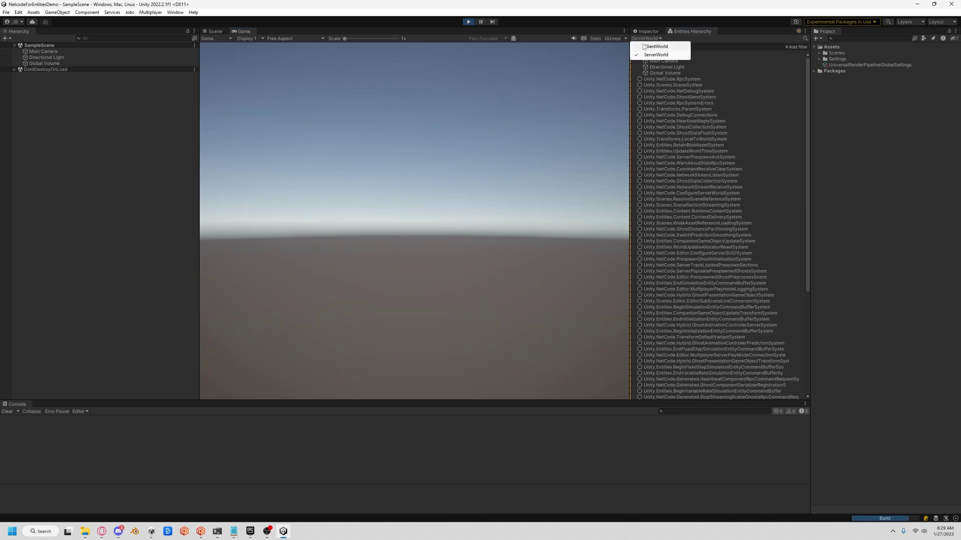
pyautogui.click(652, 54)
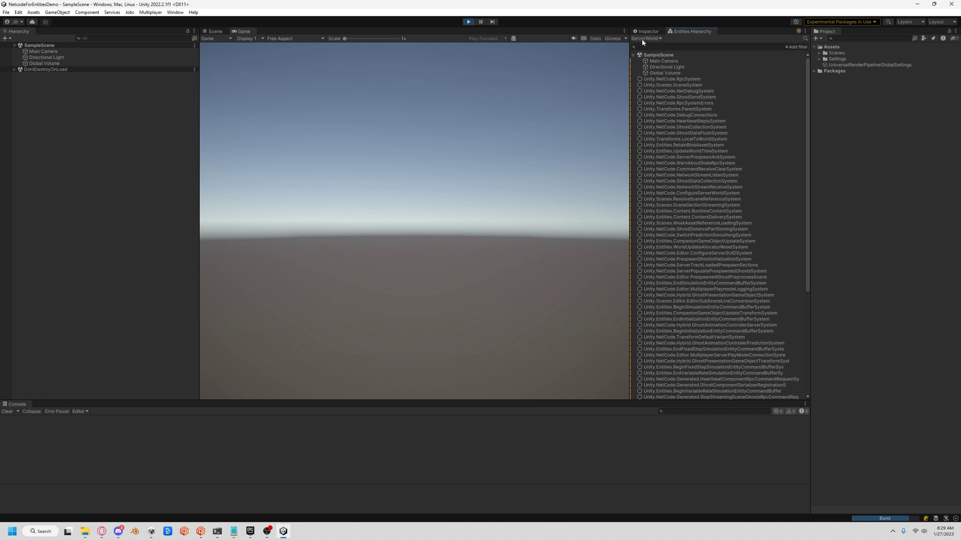
pyautogui.click(642, 38)
pyautogui.click(651, 54)
pyautogui.click(467, 22)
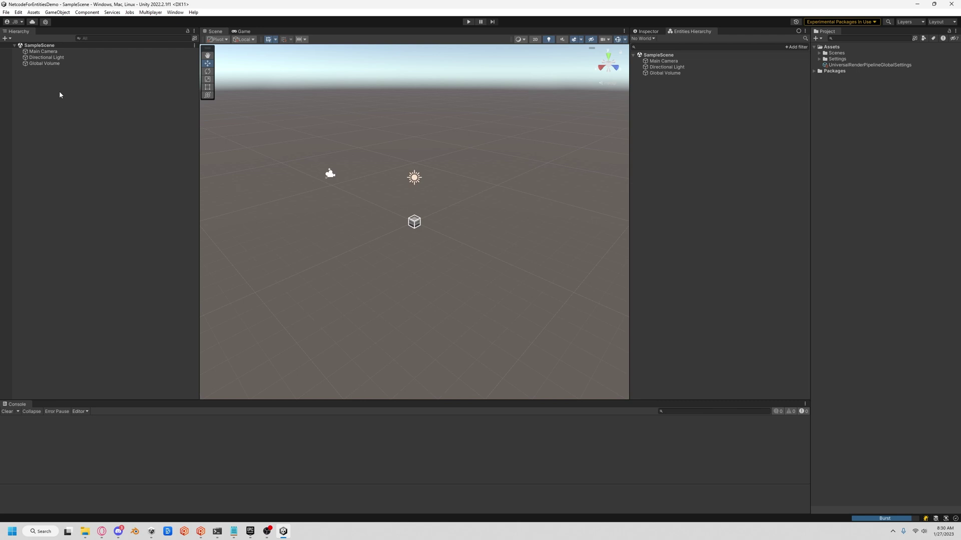
# Create a new empty subscene saved as SharedWorld
pyautogui.rightClick(59, 92)
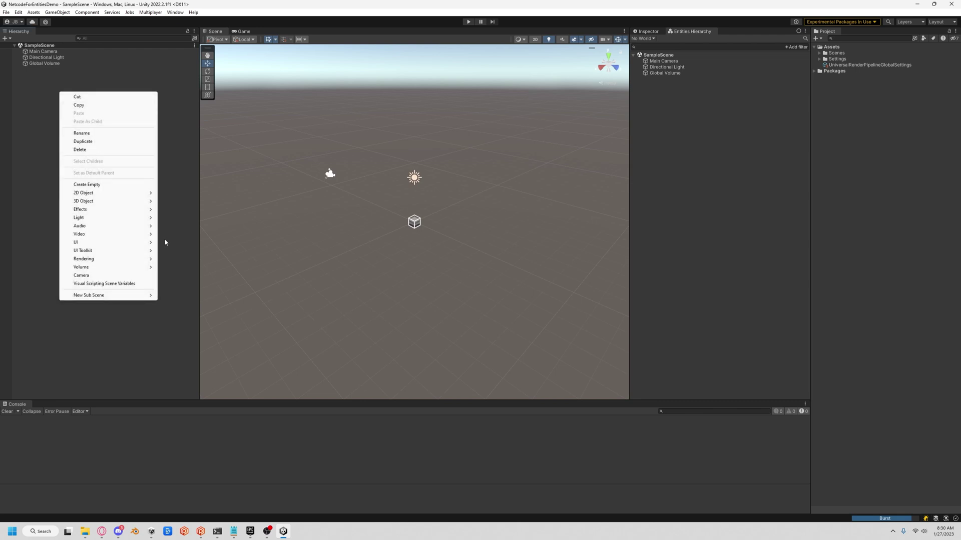
pyautogui.moveTo(90, 295)
pyautogui.click(191, 294)
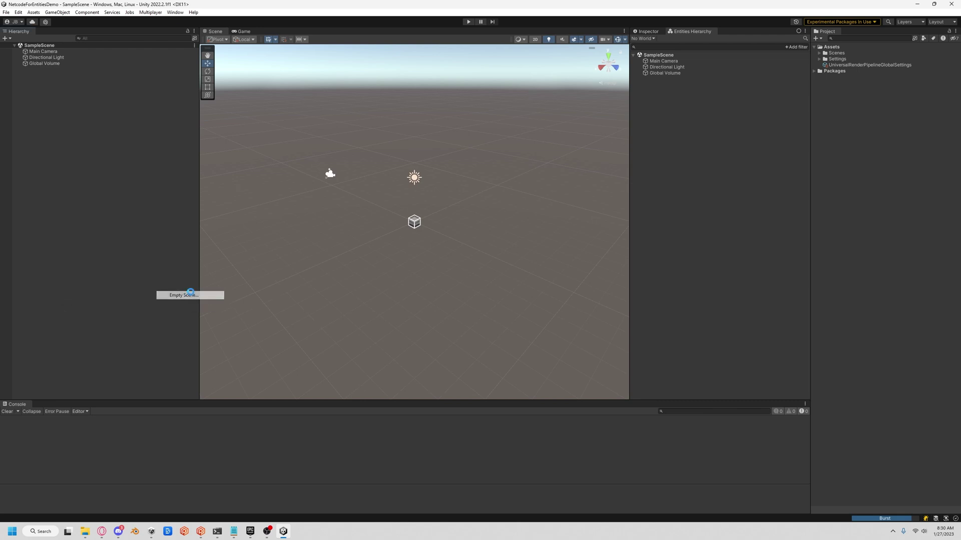
pyautogui.write('SharedWorld')
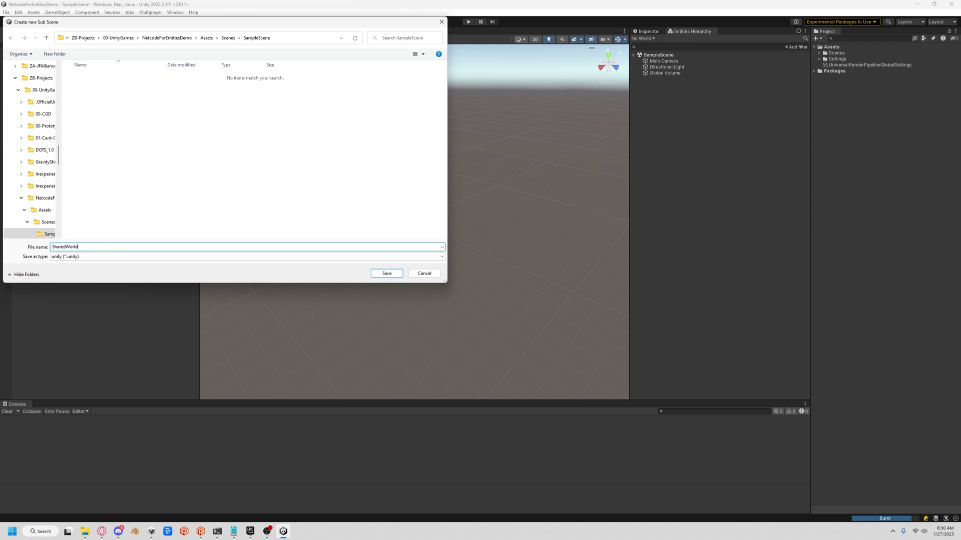
pyautogui.press('Return')
# Add a Plane to SharedWorld, enter Play mode and view ClientWorld
pyautogui.rightClick(48, 69)
pyautogui.moveTo(75, 180)
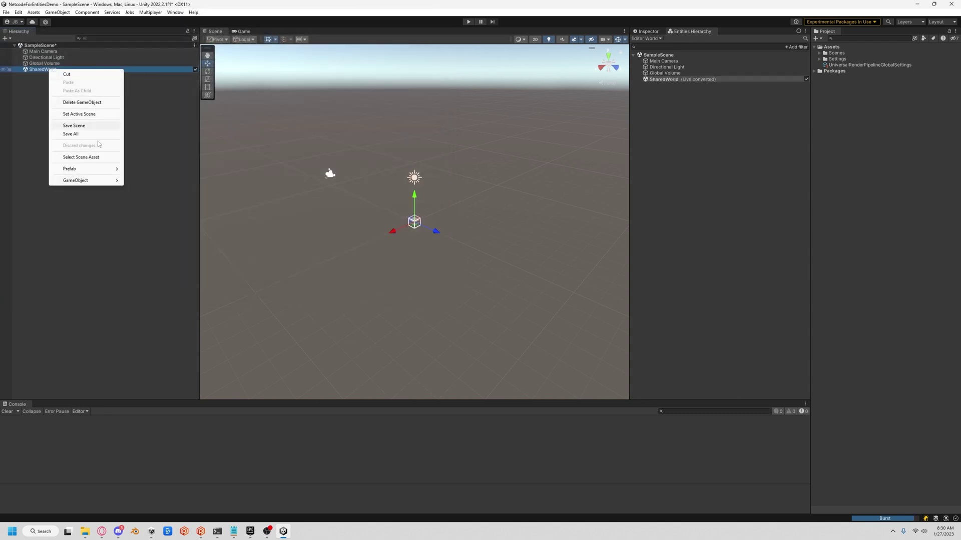
pyautogui.click(254, 240)
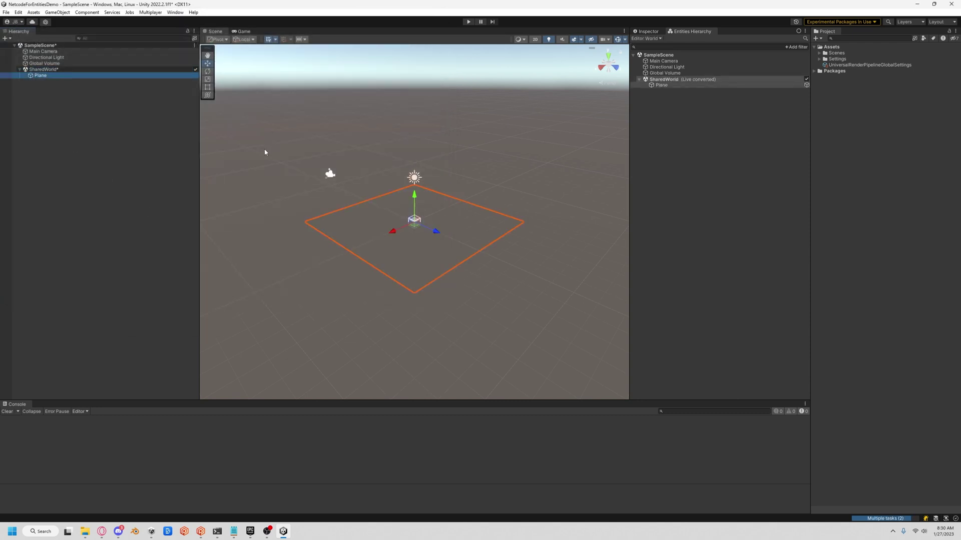
pyautogui.click(467, 22)
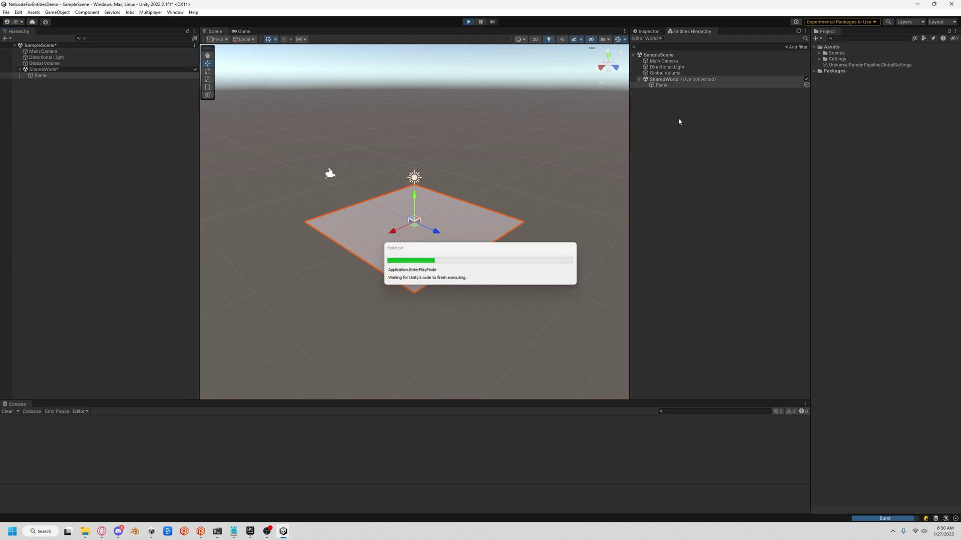
pyautogui.click(646, 37)
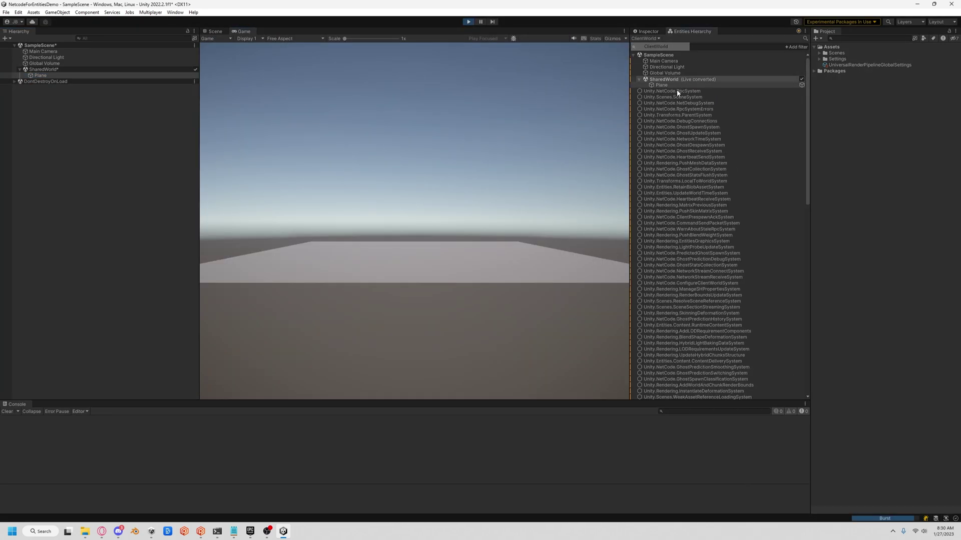
# Exit Play mode and create a Netcode folder under Assets
pyautogui.hotkey('ctrl', 'p')
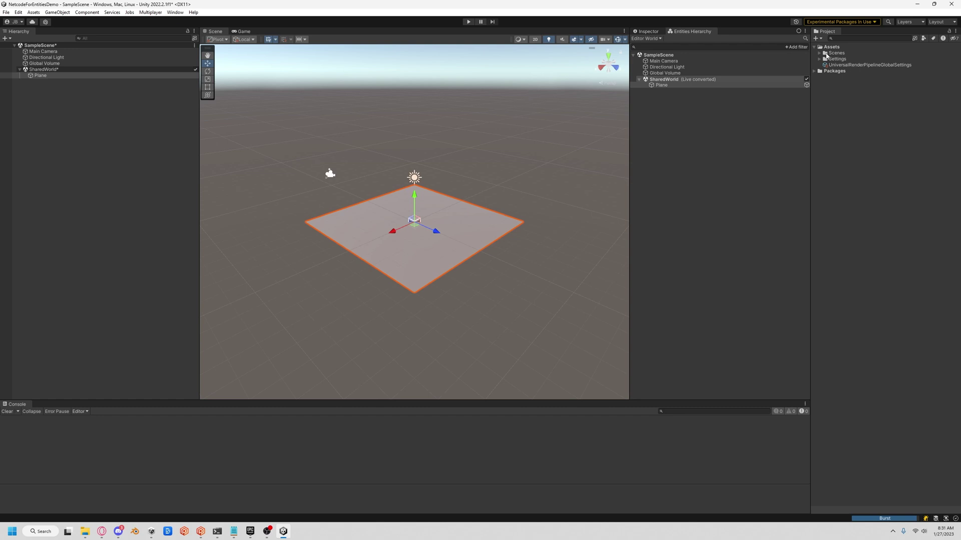
pyautogui.rightClick(830, 48)
pyautogui.moveTo(851, 51)
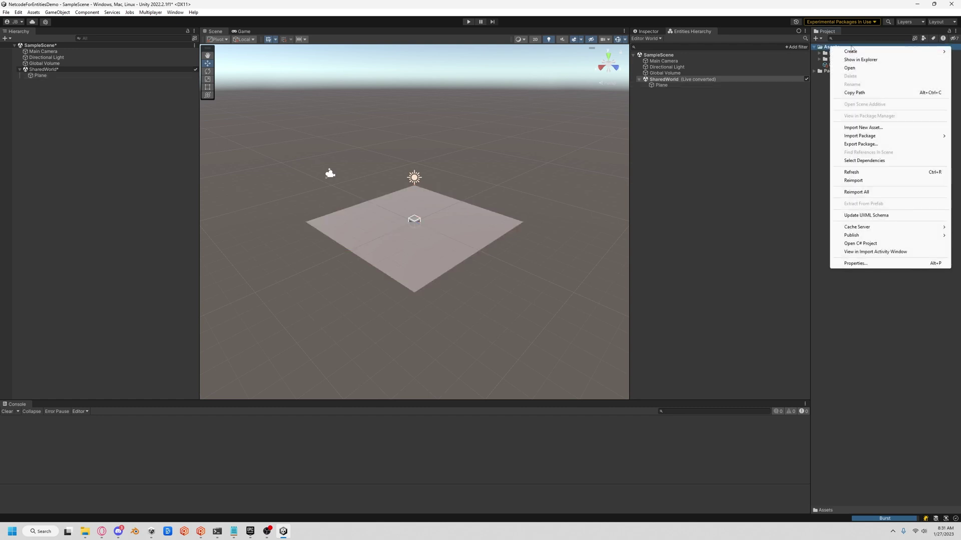
pyautogui.click(814, 53)
pyautogui.write('Ne')
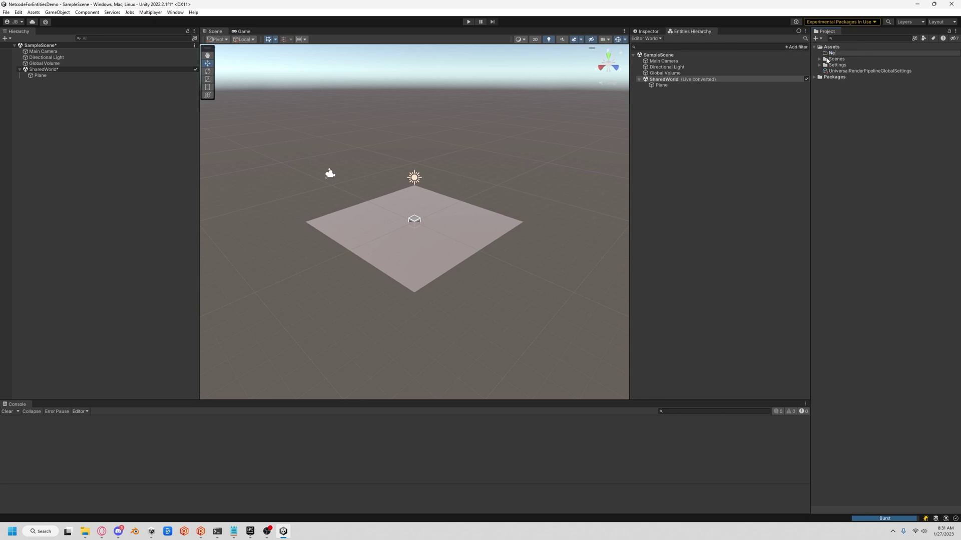
pyautogui.write('tcode')
pyautogui.press('Return')
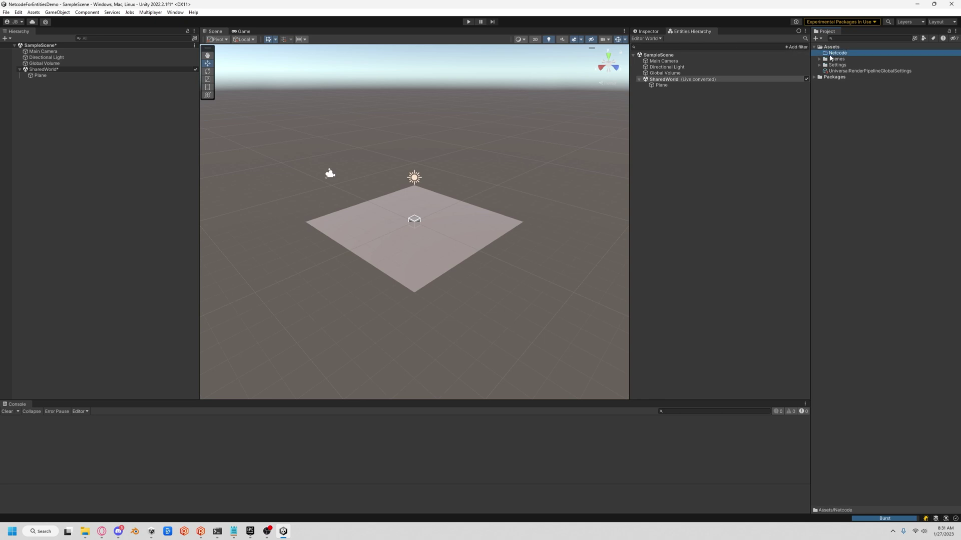
# Create a NetcodeBootstrap C# script in Netcode and open it in Visual Studio
pyautogui.rightClick(831, 58)
pyautogui.click(771, 74)
pyautogui.write('N')
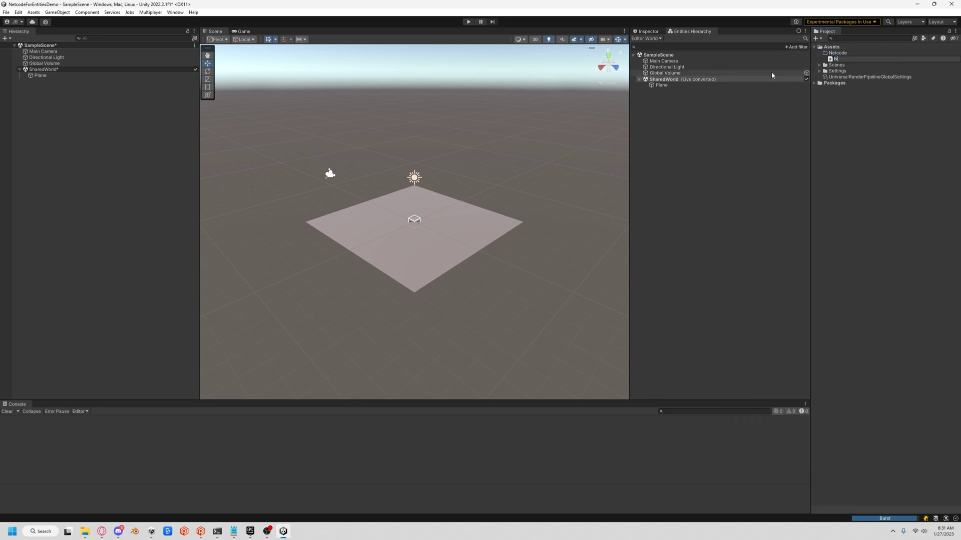
pyautogui.write('etcodeBootstrap')
pyautogui.press('Return')
pyautogui.doubleClick(878, 58)
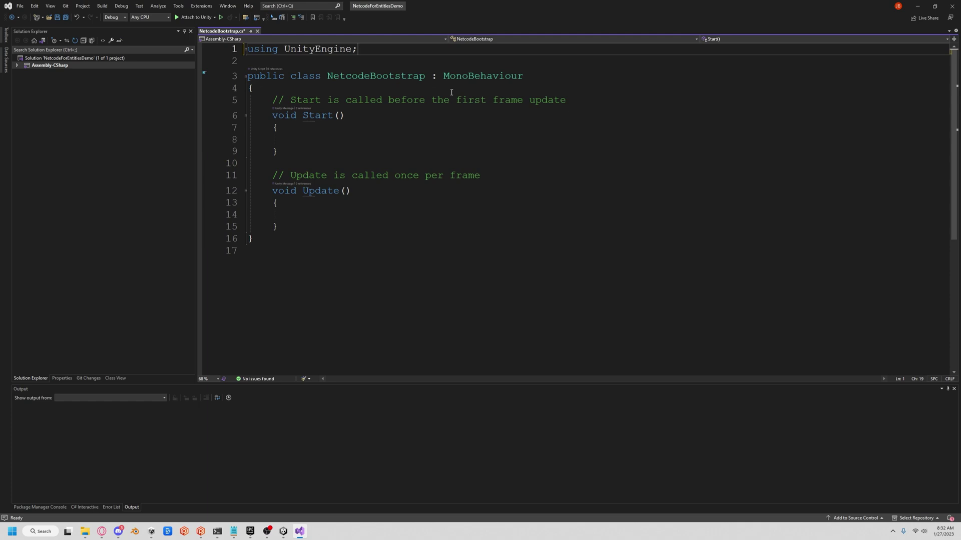
pyautogui.moveTo(483, 76)
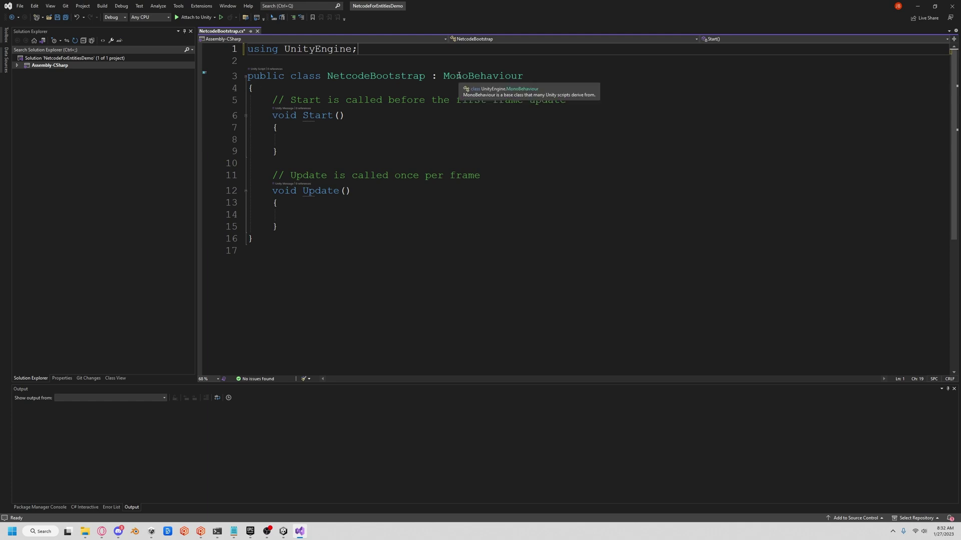
# Change the base class to ClientServerBootstrap, importing Unity.NetCode
pyautogui.doubleClick(458, 76)
pyautogui.write('ClientS')
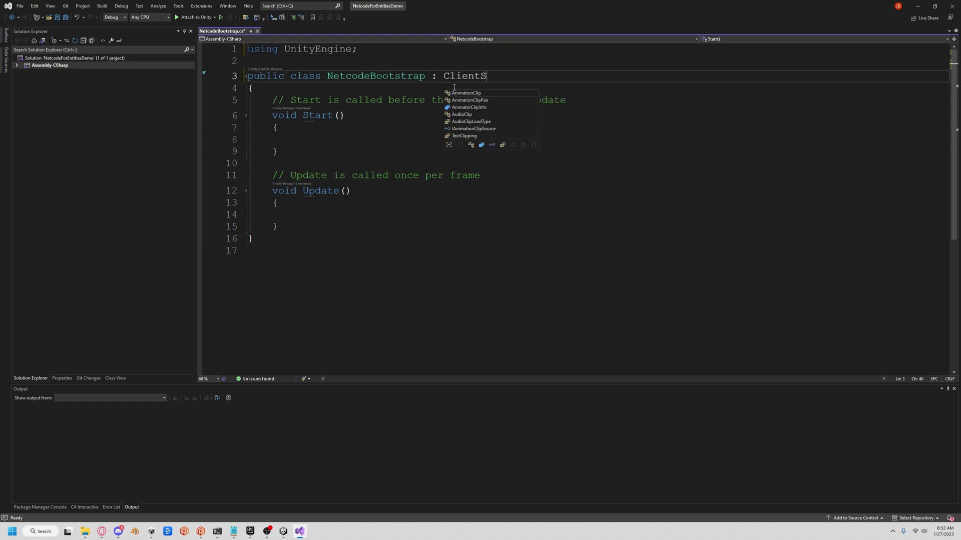
pyautogui.write('erverBoot')
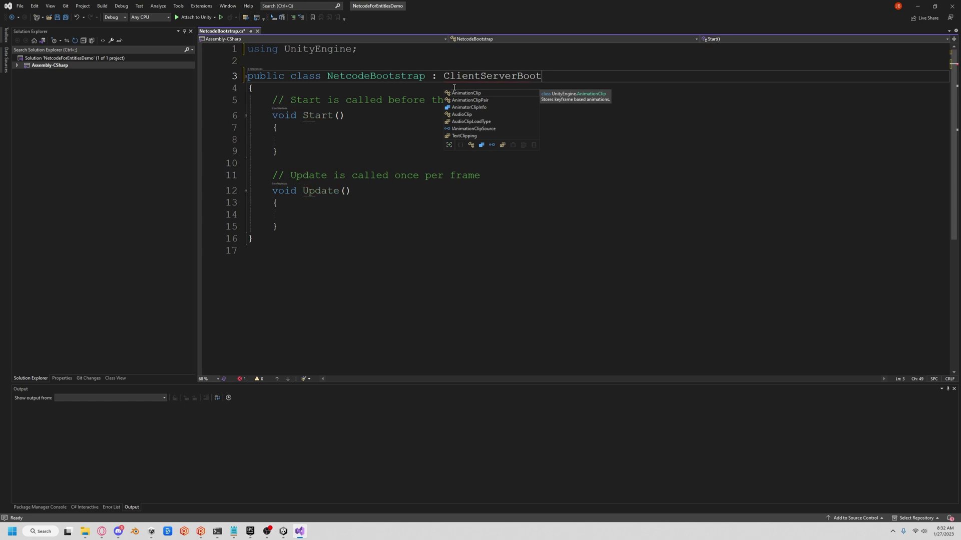
pyautogui.write('strap')
pyautogui.click(479, 80)
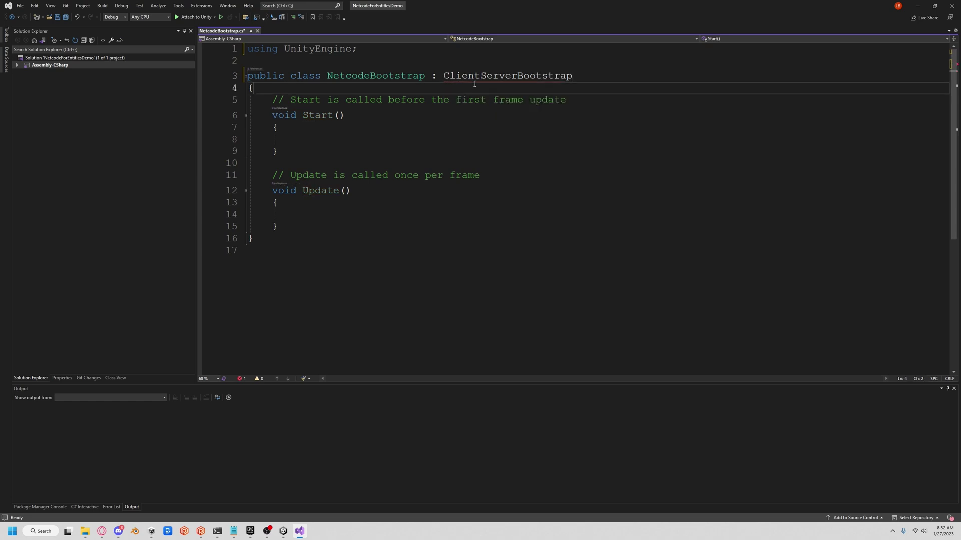
pyautogui.hotkey('ctrl', '.')
pyautogui.press('Return')
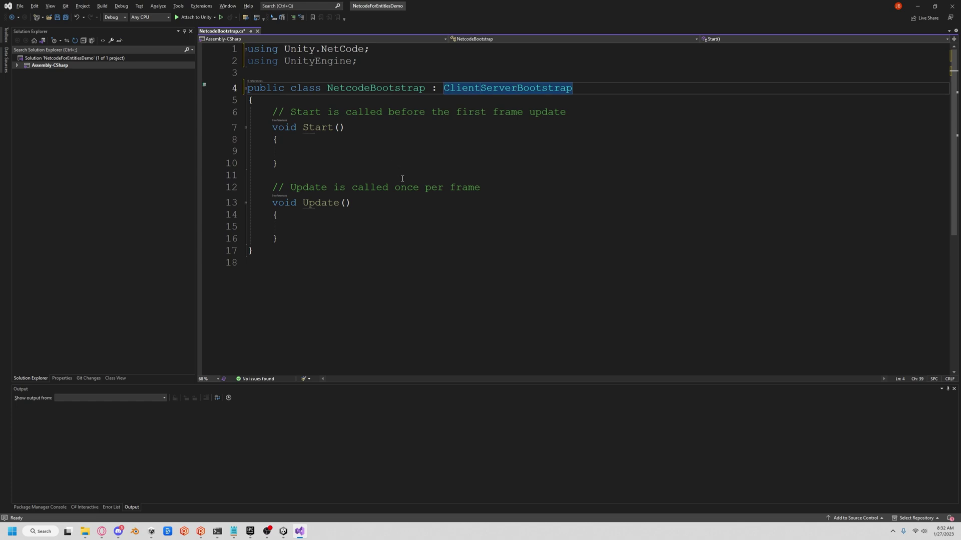
# Replace Start/Update with an Initialize override setting AutoConnectPort to 7777
pyautogui.moveTo(301, 239); pyautogui.dragTo(248, 112)
pyautogui.press('Delete')
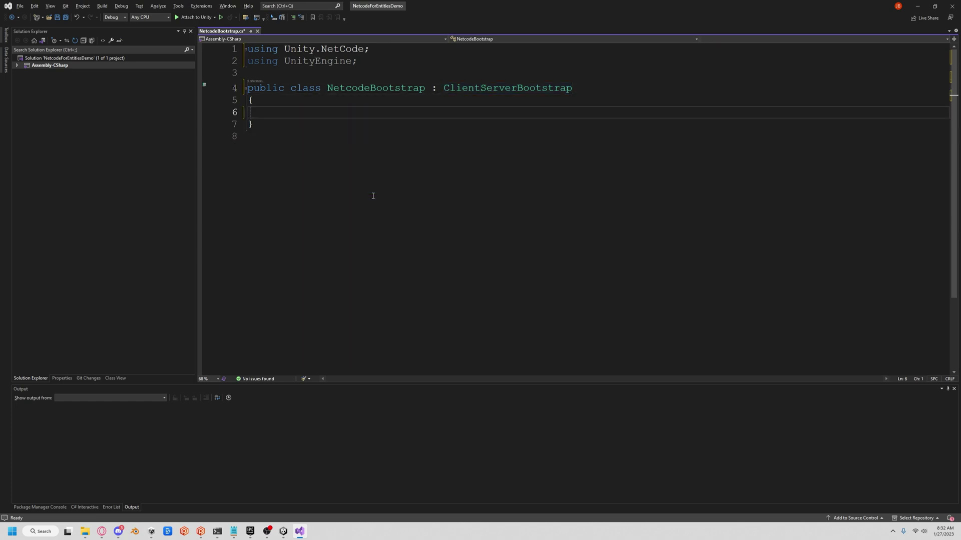
pyautogui.press('Tab')
pyautogui.write('public o')
pyautogui.write('verride bool')
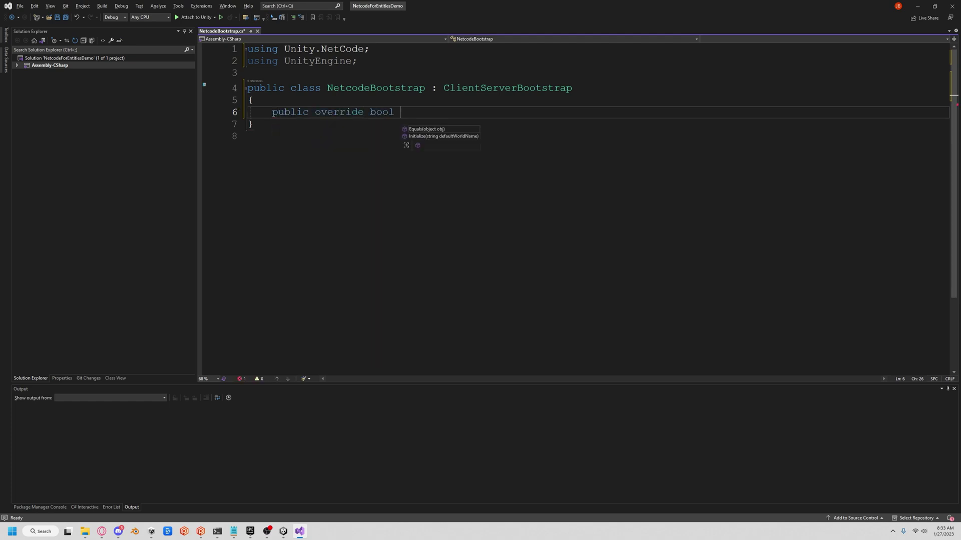
pyautogui.press('Down')
pyautogui.press('Return')
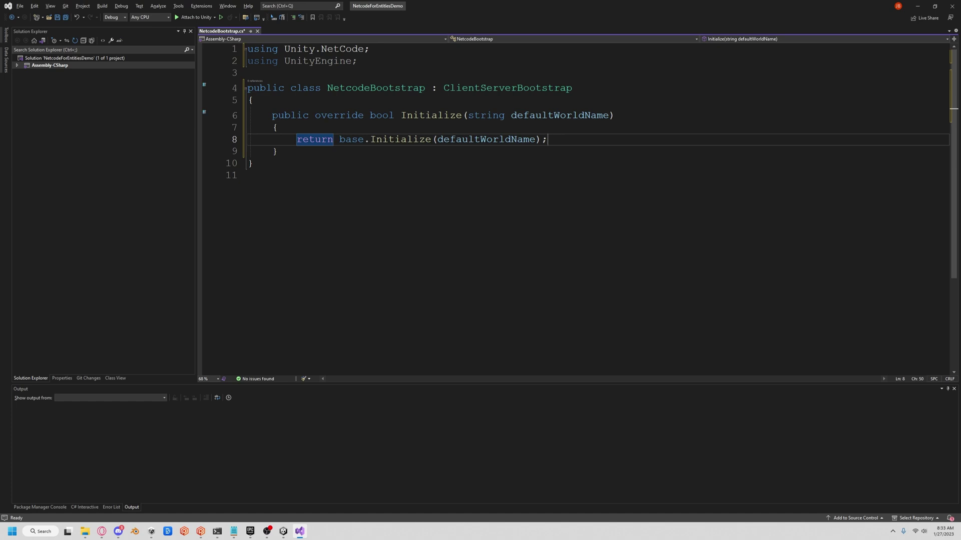
pyautogui.click(369, 127)
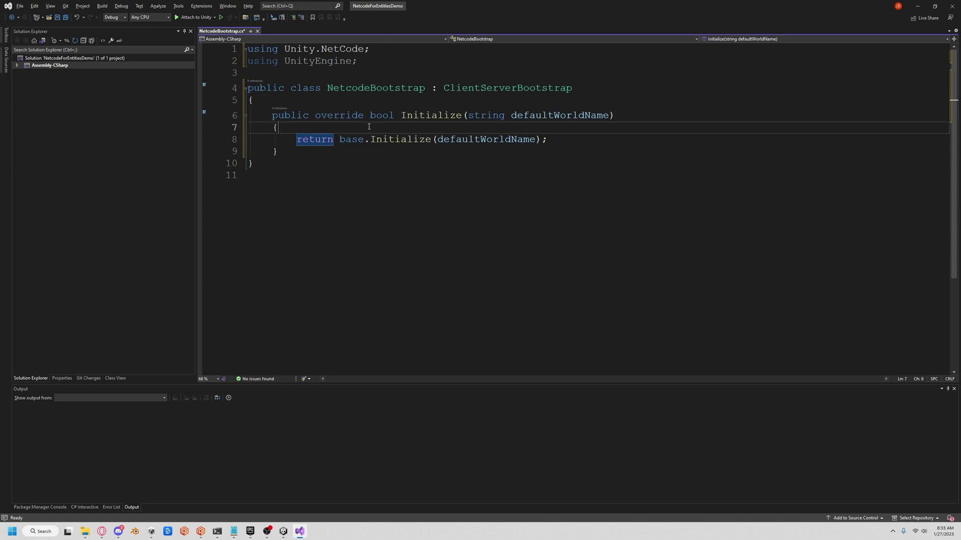
pyautogui.press('Return')
pyautogui.write('Au')
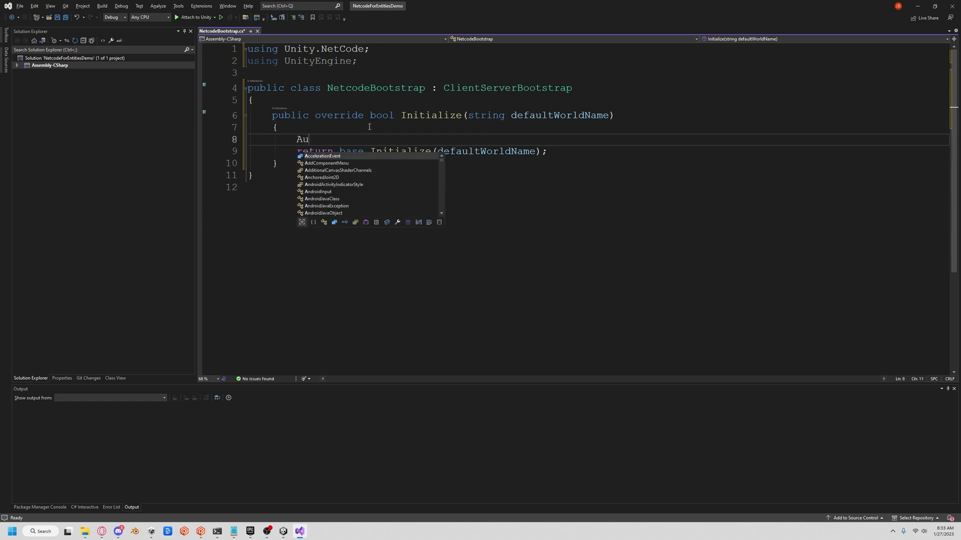
pyautogui.write('to')
pyautogui.press('Down')
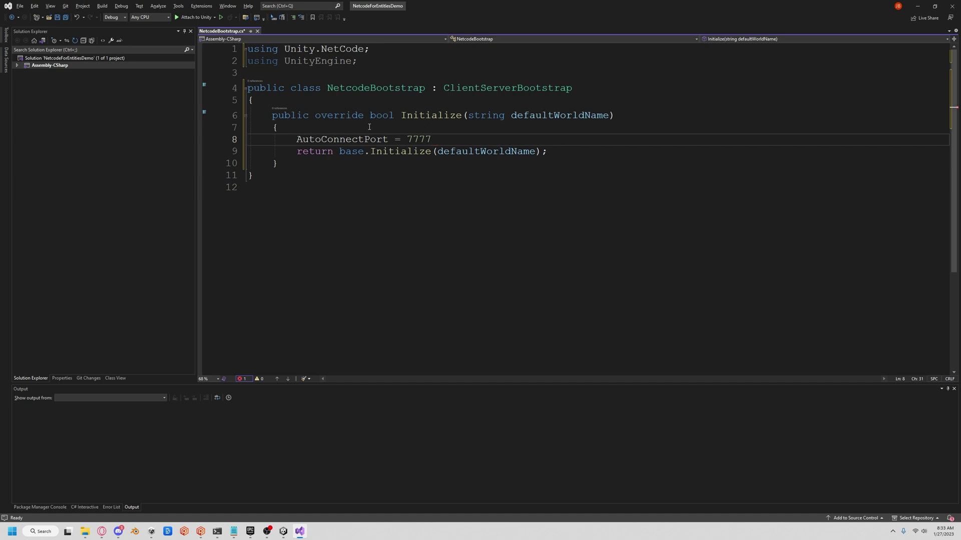
pyautogui.write(';')
# Add the [Preserve] attribute, remove the unused UnityEngine import, and save
pyautogui.press('Up')
pyautogui.press('Up')
pyautogui.press('Up')
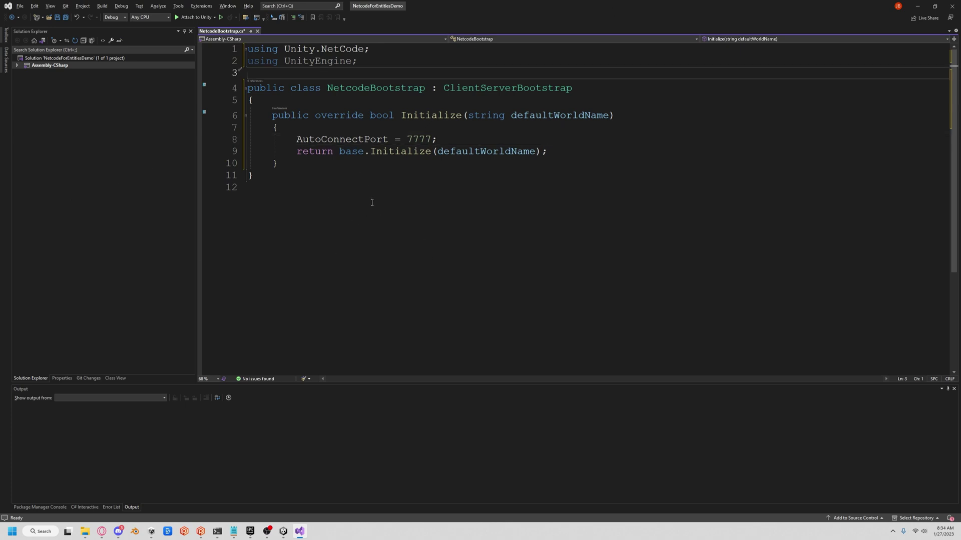
pyautogui.press('Return')
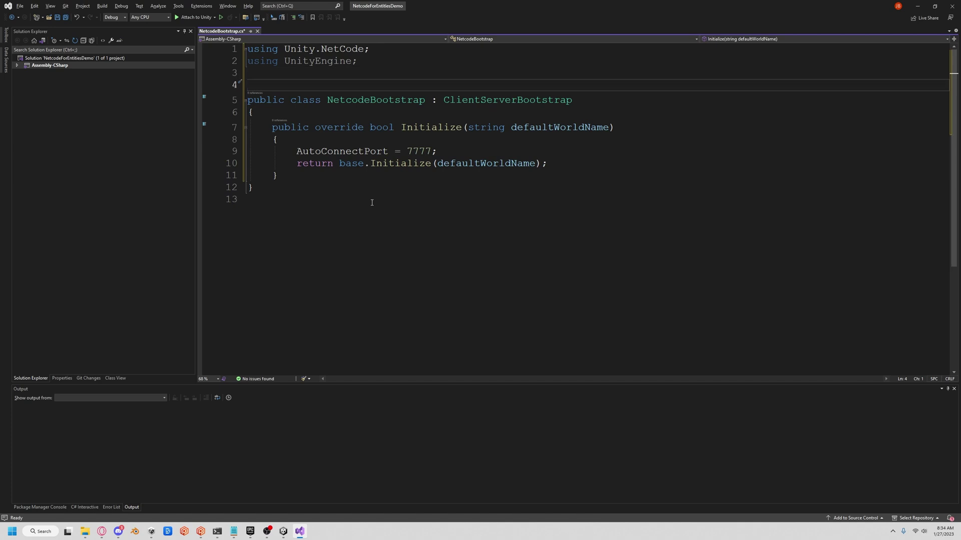
pyautogui.write('[P')
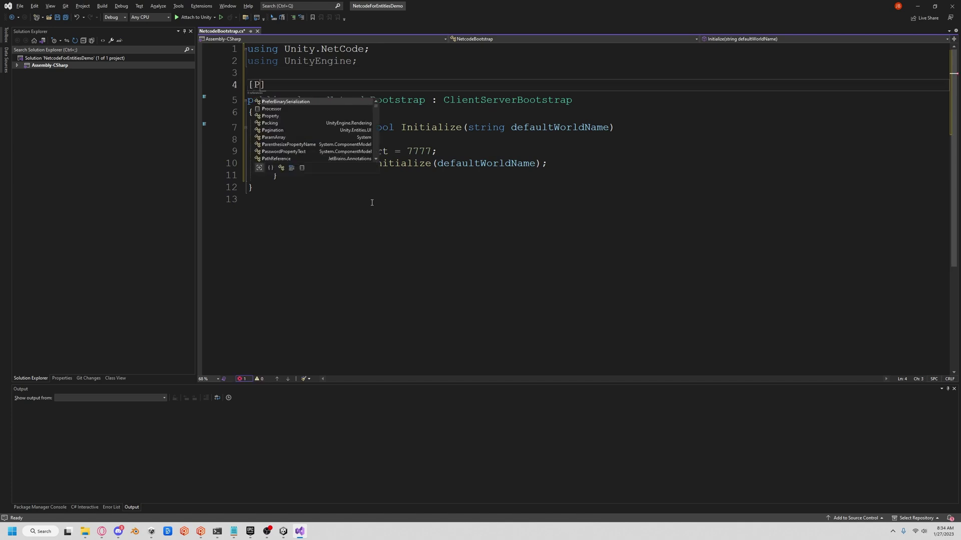
pyautogui.write('reserve')
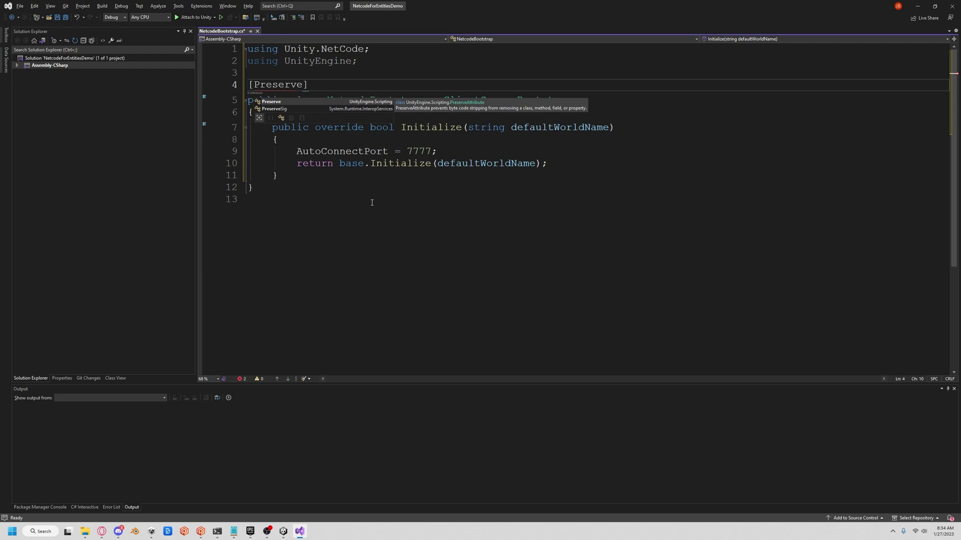
pyautogui.press('Tab')
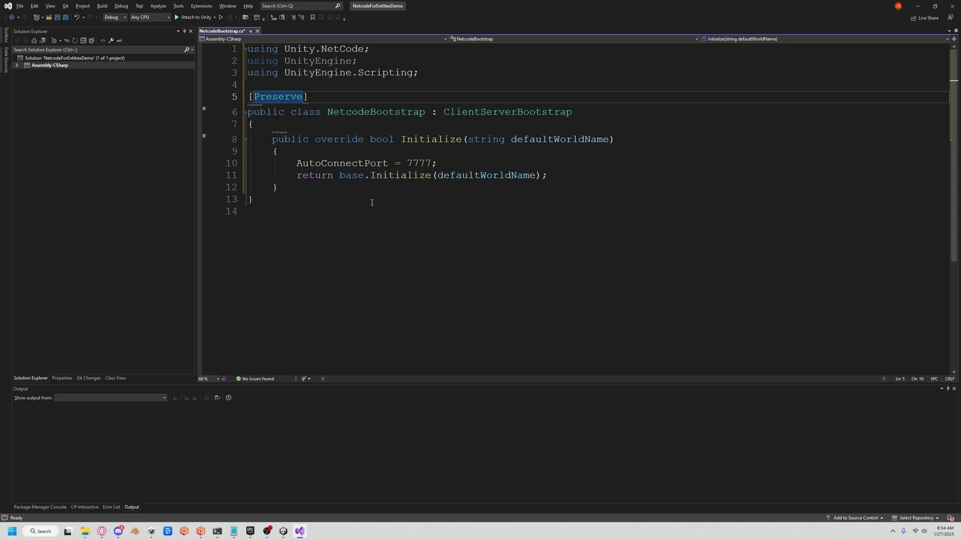
pyautogui.press('Up')
pyautogui.press('Up')
pyautogui.press('Up')
pyautogui.press('End')
pyautogui.hotkey('ctrl', 'x')
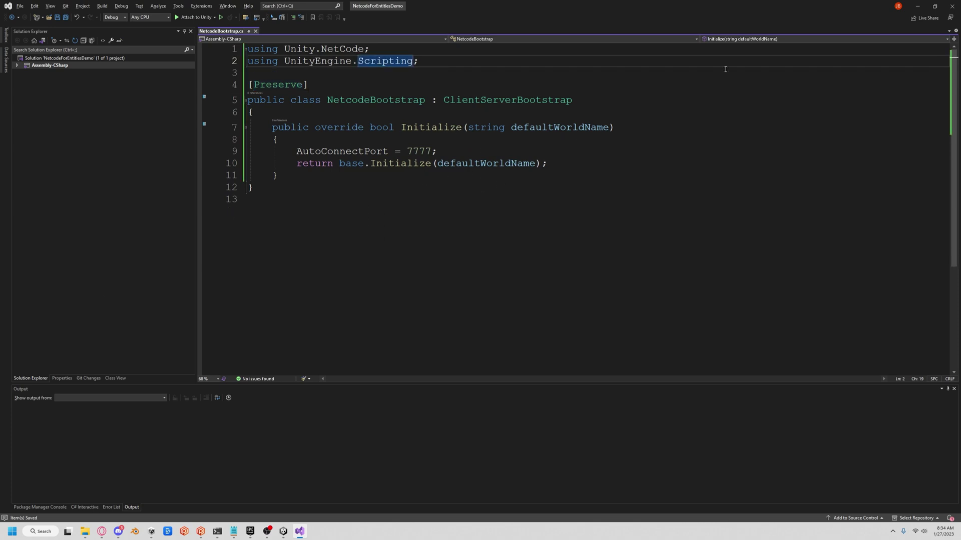
pyautogui.hotkey('alt', 'Tab')
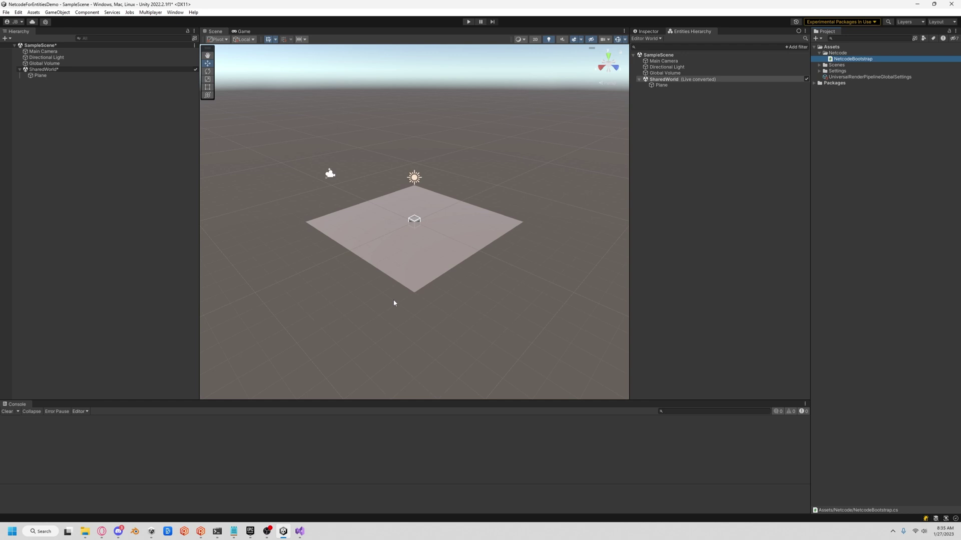
# Create Components, Mono and Systems folders inside Netcode
pyautogui.rightClick(845, 54)
pyautogui.moveTo(860, 56)
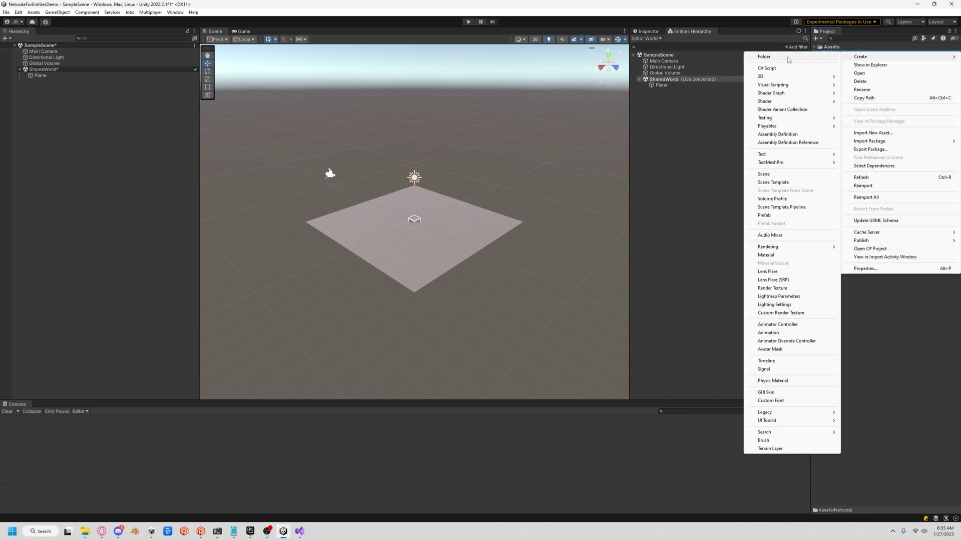
pyautogui.click(787, 59)
pyautogui.write('Components')
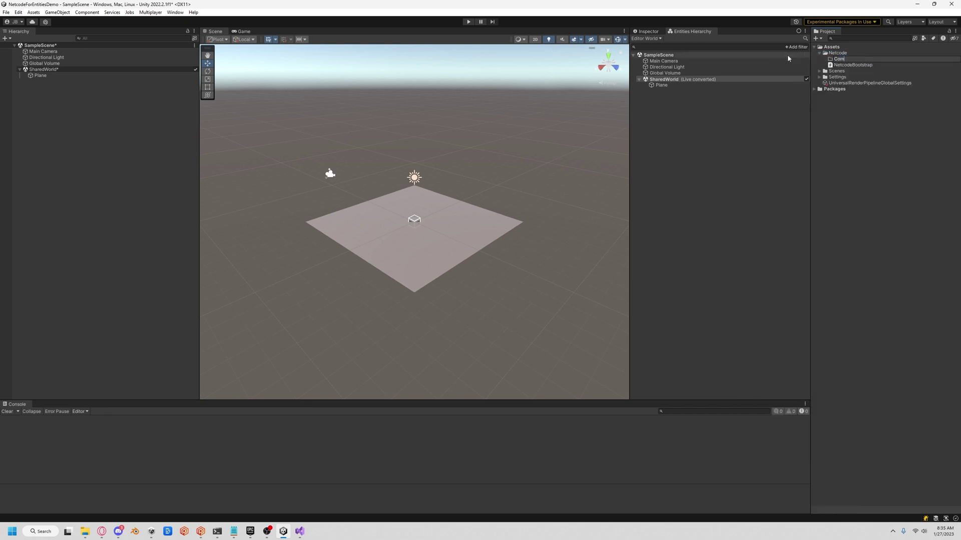
pyautogui.press('Return')
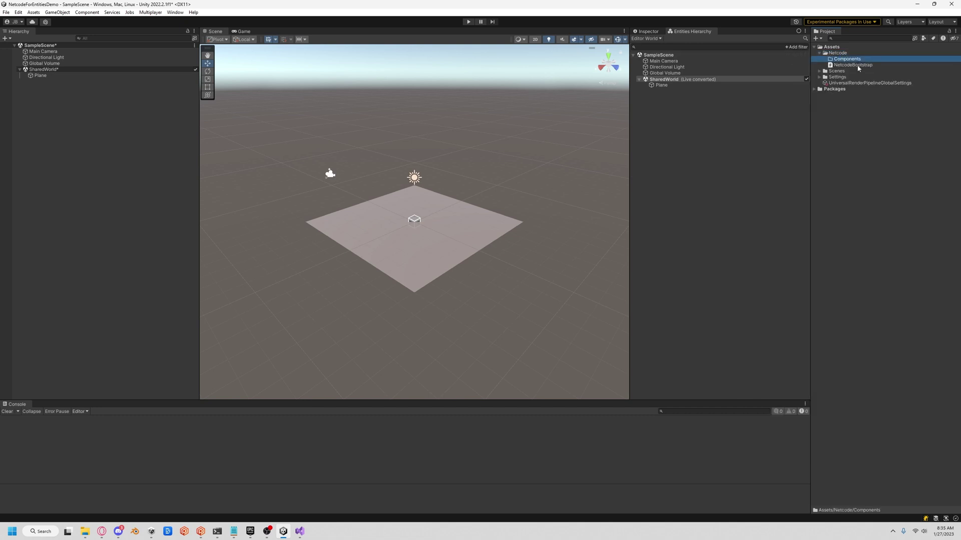
pyautogui.rightClick(841, 52)
pyautogui.click(787, 59)
pyautogui.write('Mono')
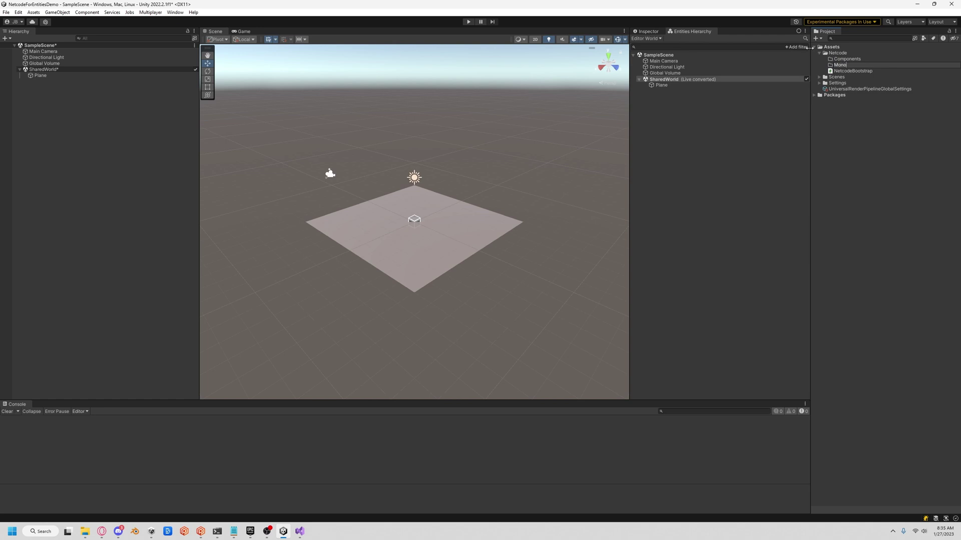
pyautogui.press('Return')
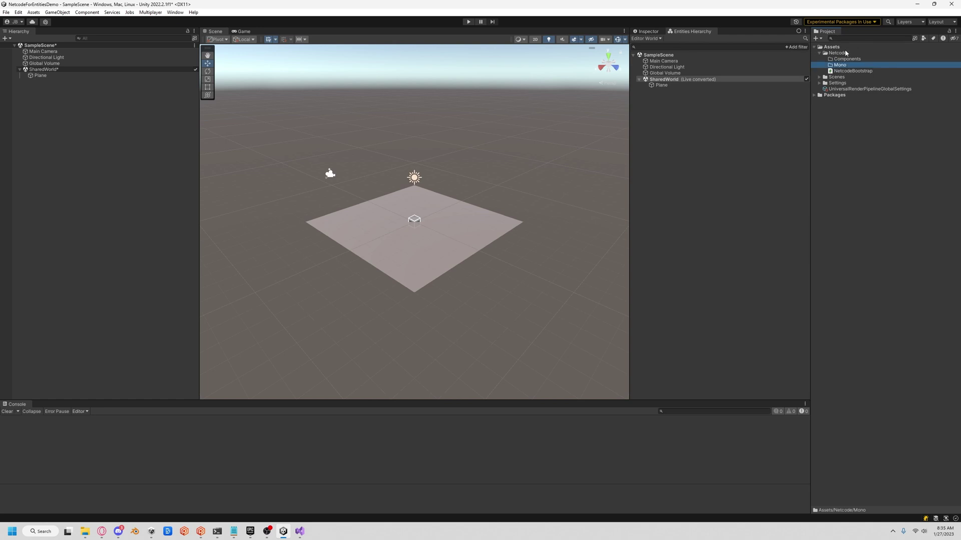
pyautogui.rightClick(846, 52)
pyautogui.click(770, 63)
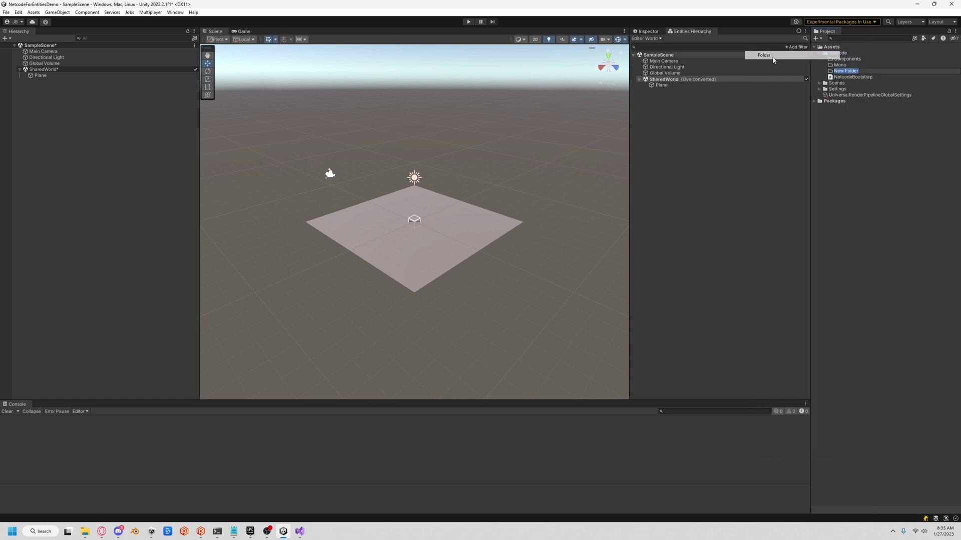
pyautogui.write('Systems')
pyautogui.press('Return')
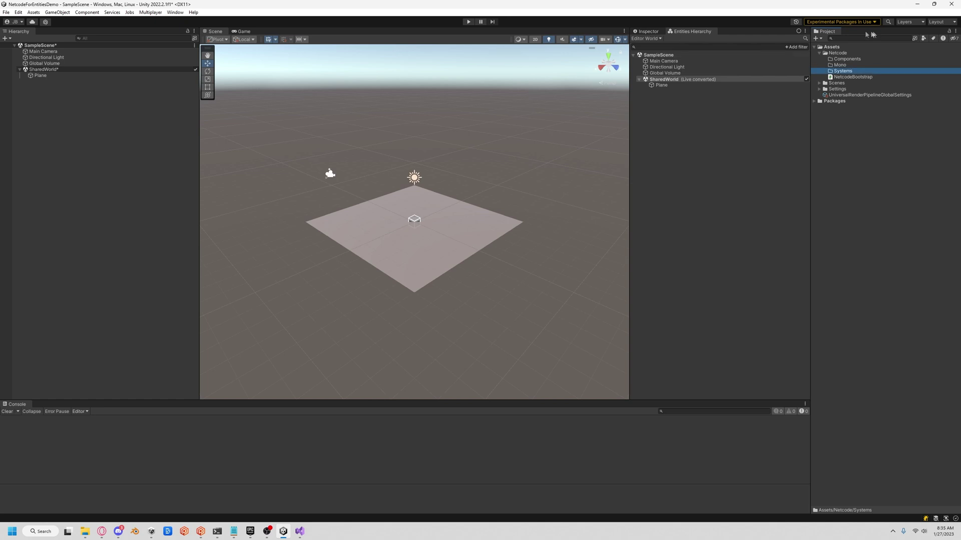
# Create a GoInGameRPC C# script in the Components folder
pyautogui.press('Up')
pyautogui.press('Up')
pyautogui.rightClick(846, 61)
pyautogui.moveTo(856, 62)
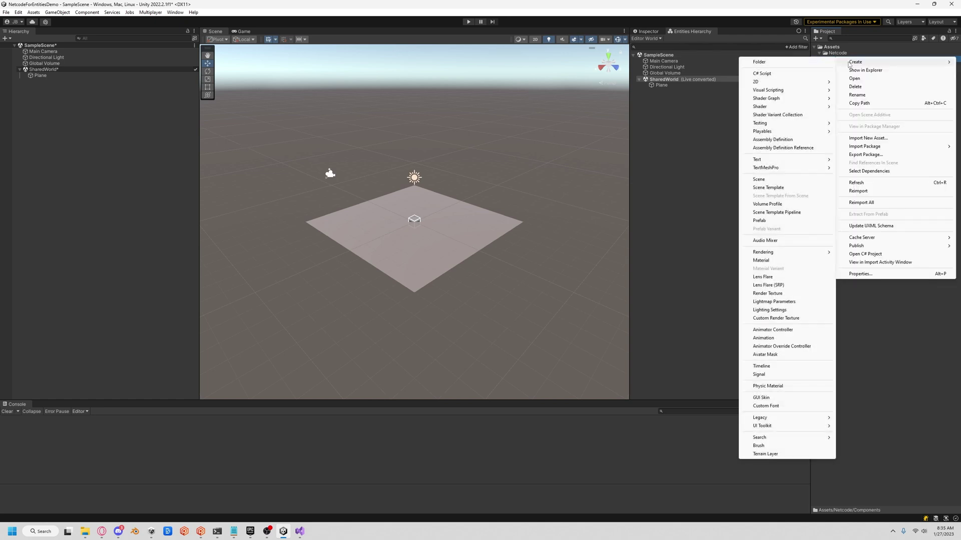
pyautogui.click(790, 77)
pyautogui.write('G')
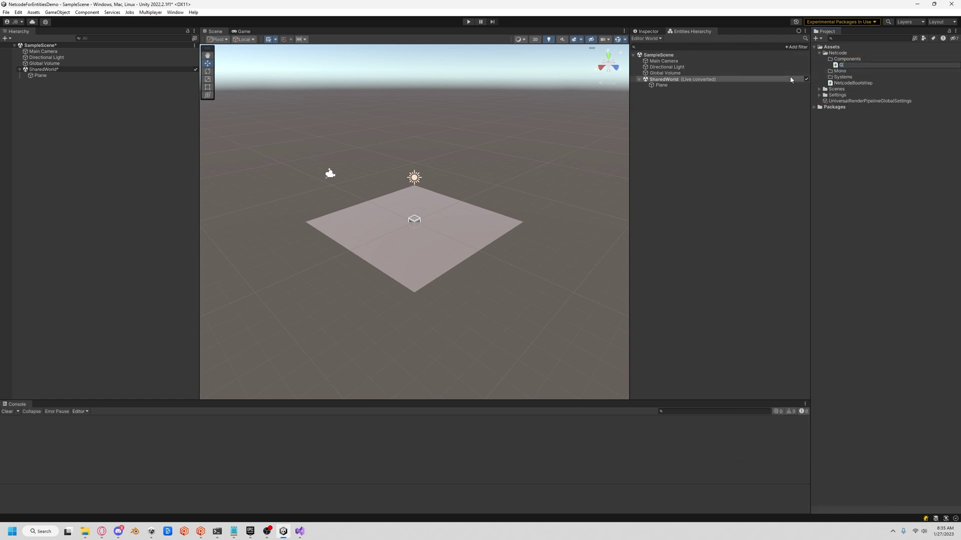
pyautogui.write('oInGameR')
pyautogui.write('PC')
pyautogui.press('Return')
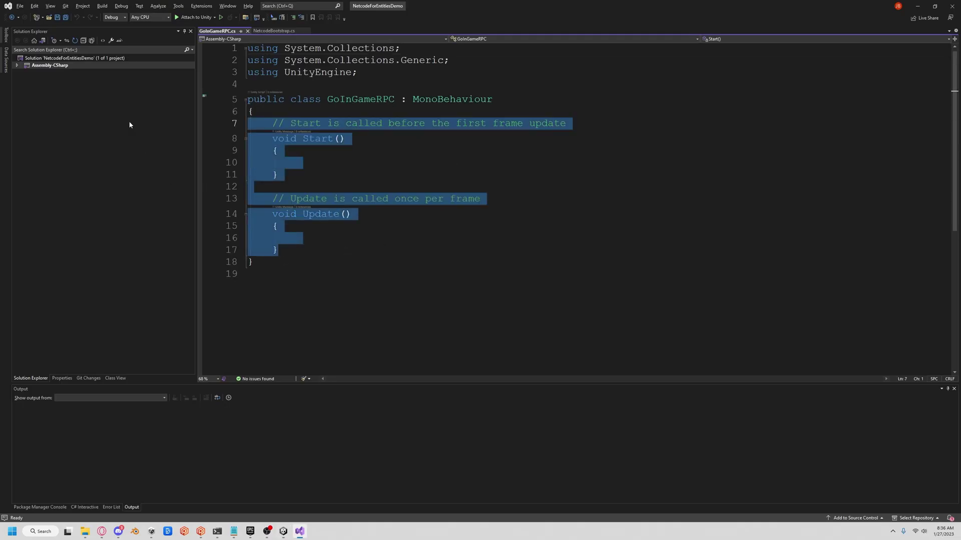
# Delete Start/Update and all using lines, and replace MonoBehaviour with IRpcCommand
pyautogui.press('Delete')
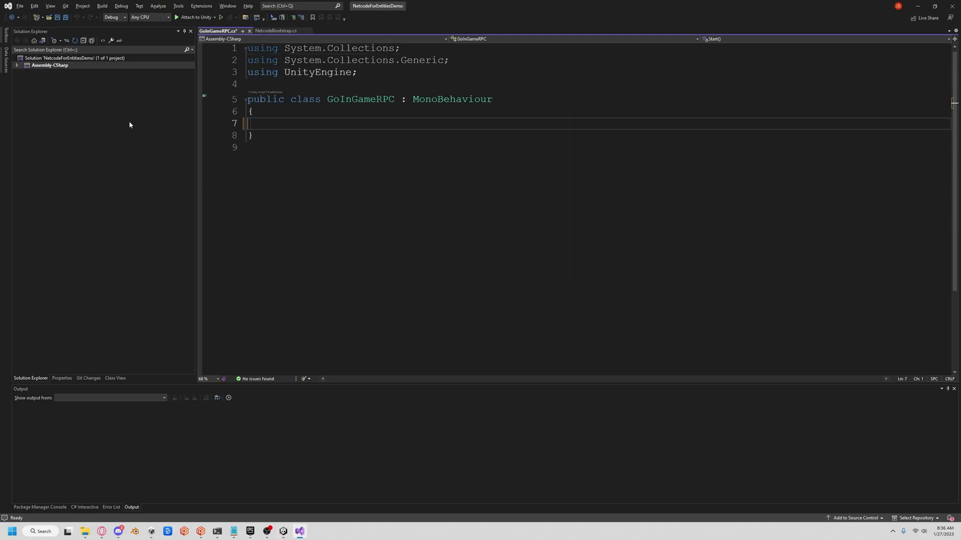
pyautogui.moveTo(358, 73); pyautogui.dragTo(248, 49)
pyautogui.press('Delete')
pyautogui.press('Delete')
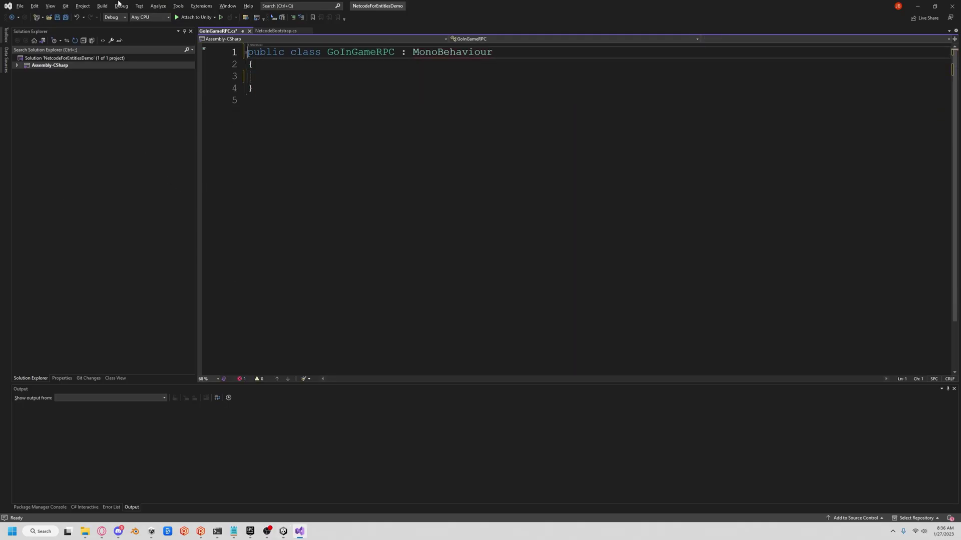
pyautogui.doubleClick(442, 53)
pyautogui.press('BackSpace')
pyautogui.write('IRP')
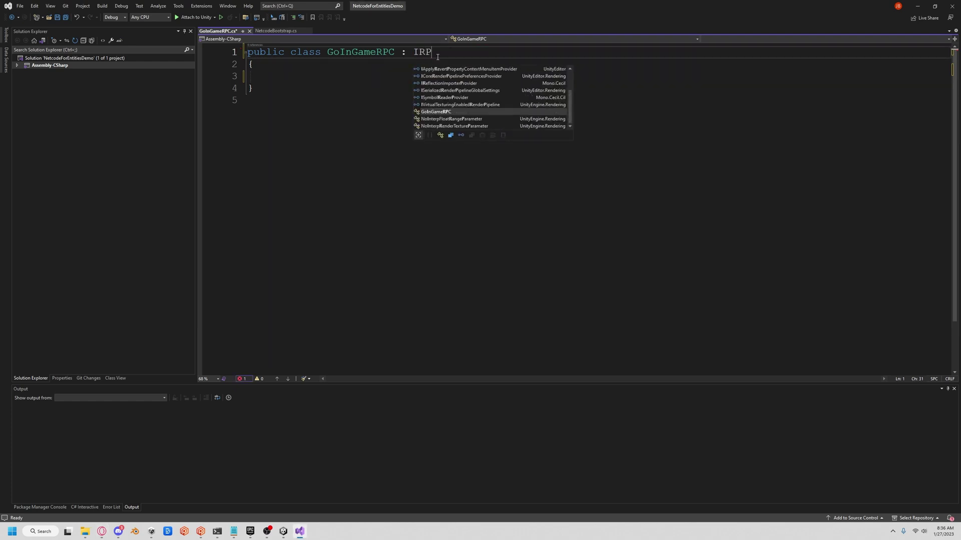
pyautogui.write('com')
pyautogui.press('Tab')
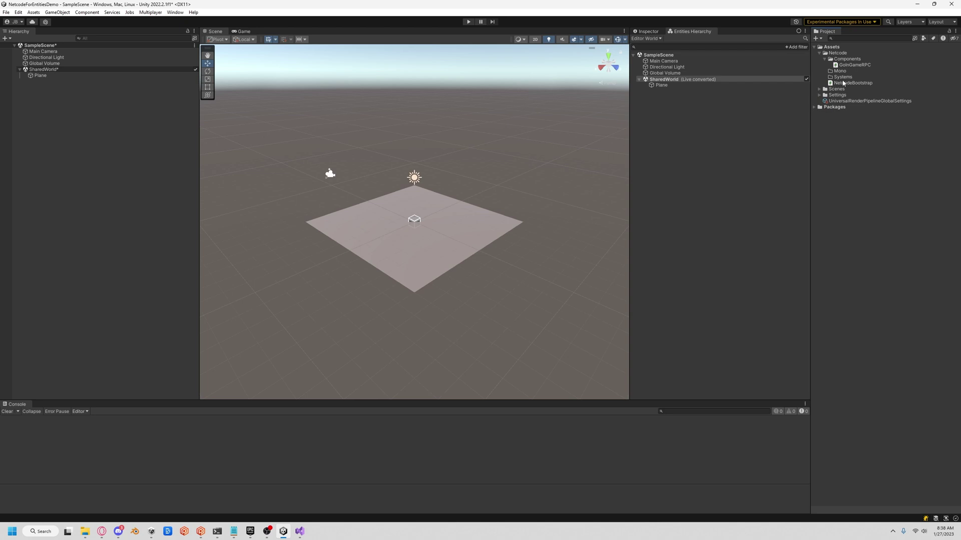
# Create a C# script in Systems named GoInGameSystem, correcting a typo in the name
pyautogui.rightClick(838, 77)
pyautogui.click(793, 94)
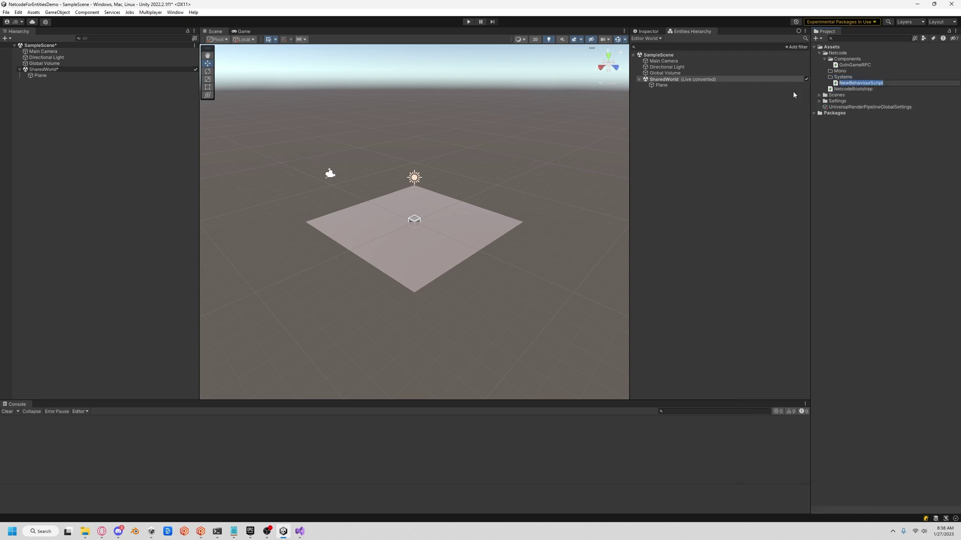
pyautogui.write('GoInGame')
pyautogui.write('Systg')
pyautogui.press('BackSpace')
pyautogui.write('em')
pyautogui.press('Return')
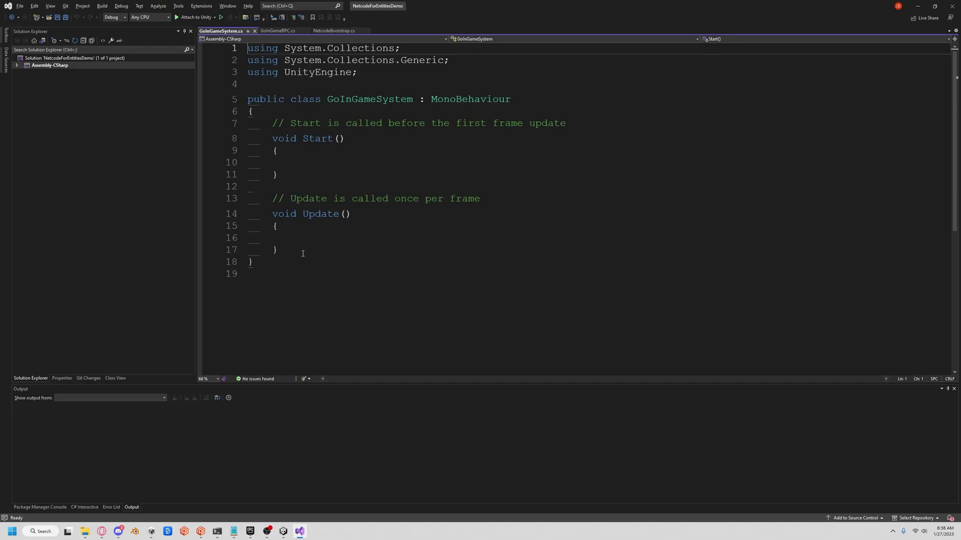
# Delete GoInGameSystem's default methods, then edit and save GoInGameRPC's declaration
pyautogui.moveTo(303, 253); pyautogui.dragTo(150, 126)
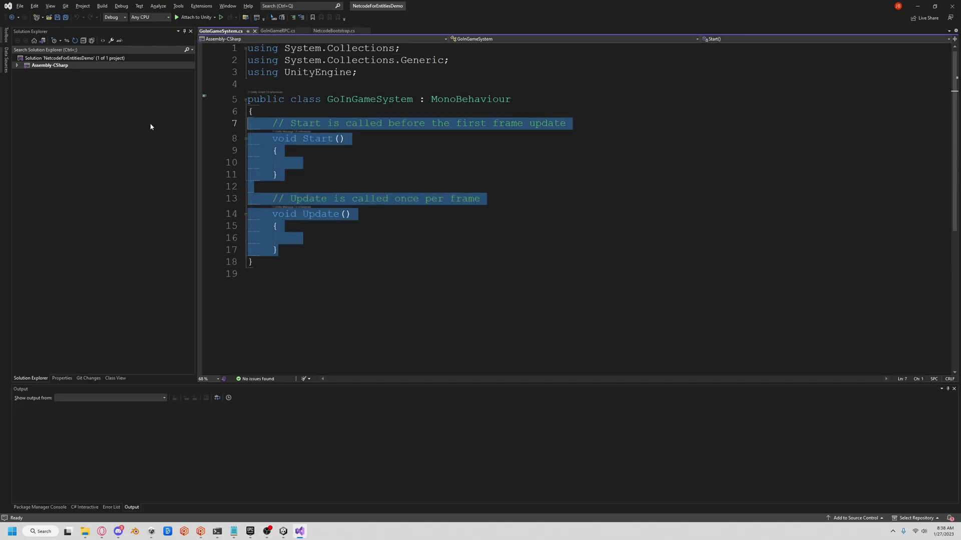
pyautogui.press('Delete')
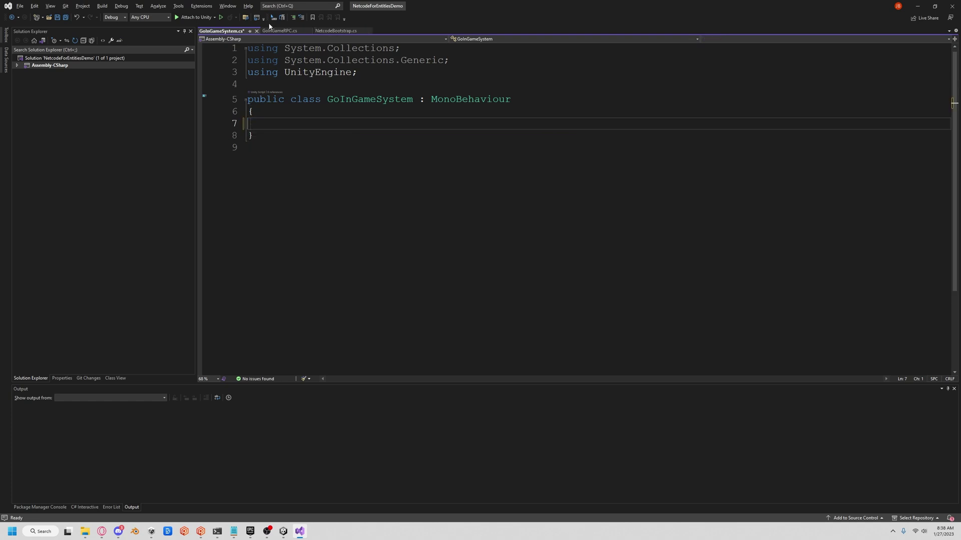
pyautogui.click(276, 30)
pyautogui.doubleClick(295, 80)
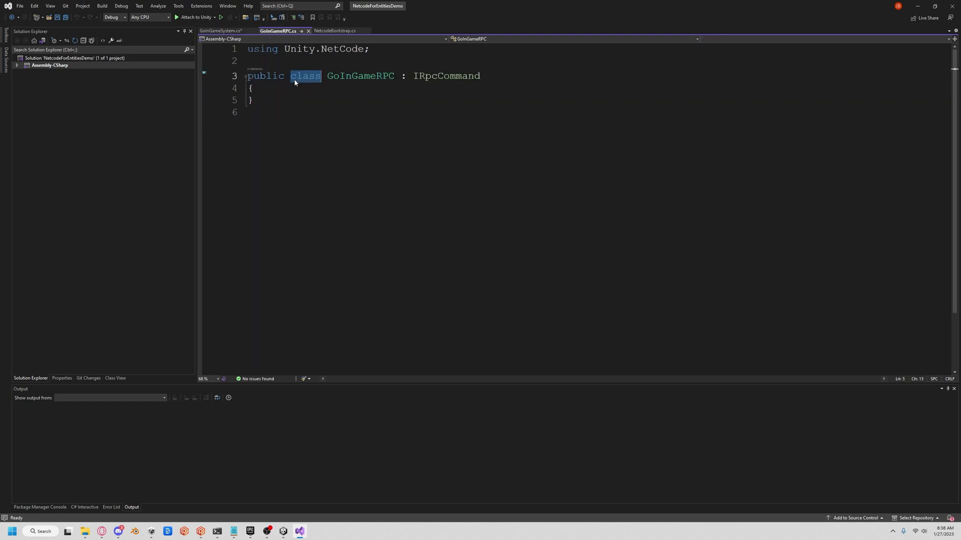
pyautogui.write('struct')
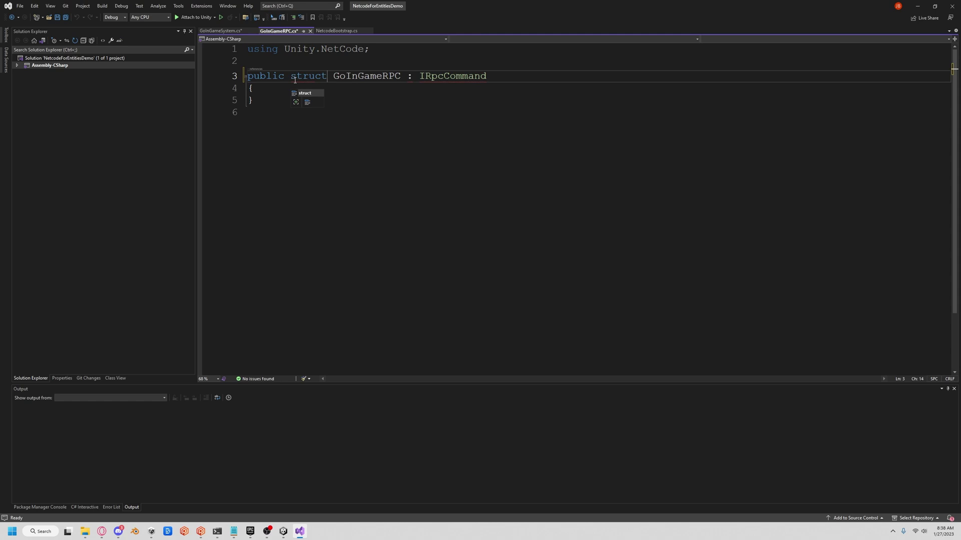
pyautogui.hotkey('ctrl', 's')
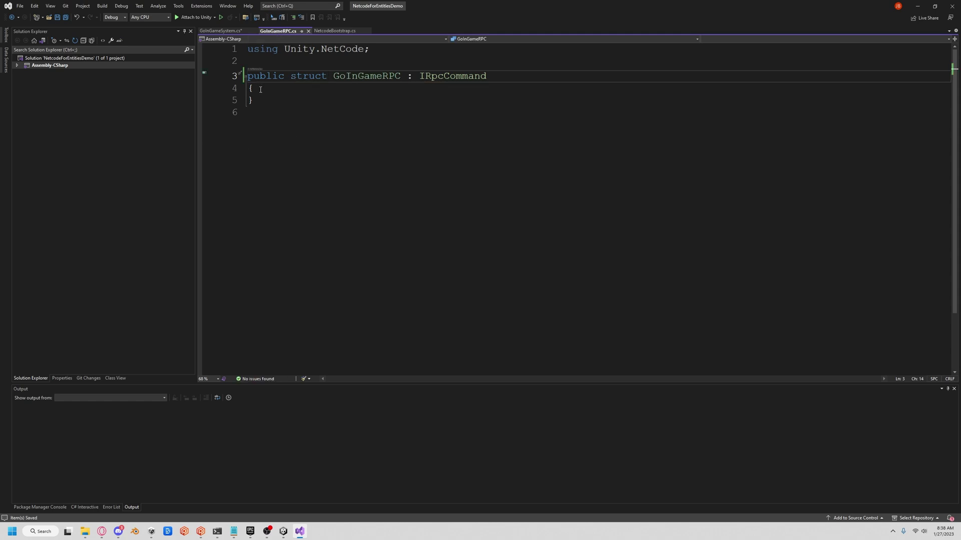
# Remove the using lines and make GoInGameSystem a struct implementing ISystem with Unity.Entities
pyautogui.click(219, 31)
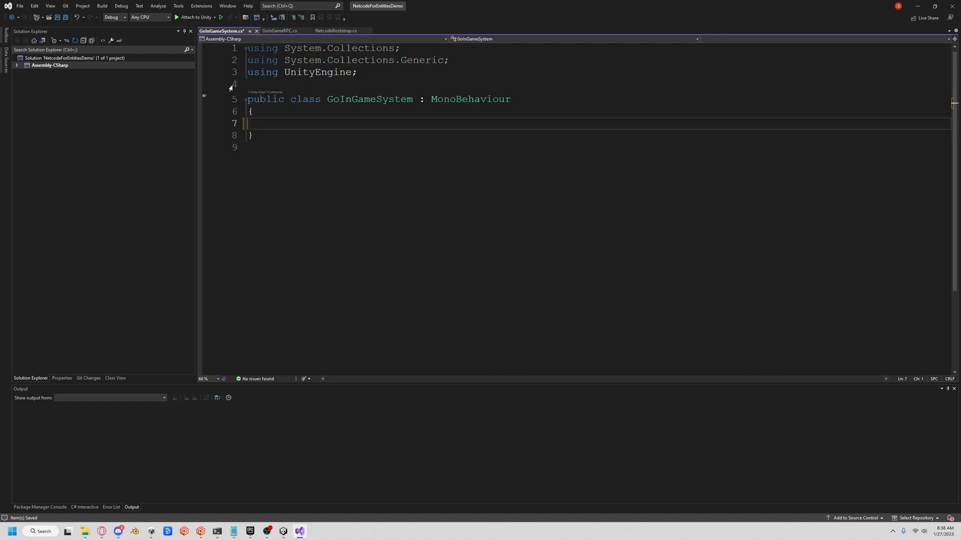
pyautogui.hotkey('ctrl', 'Home')
pyautogui.hotkey('ctrl', 'x')
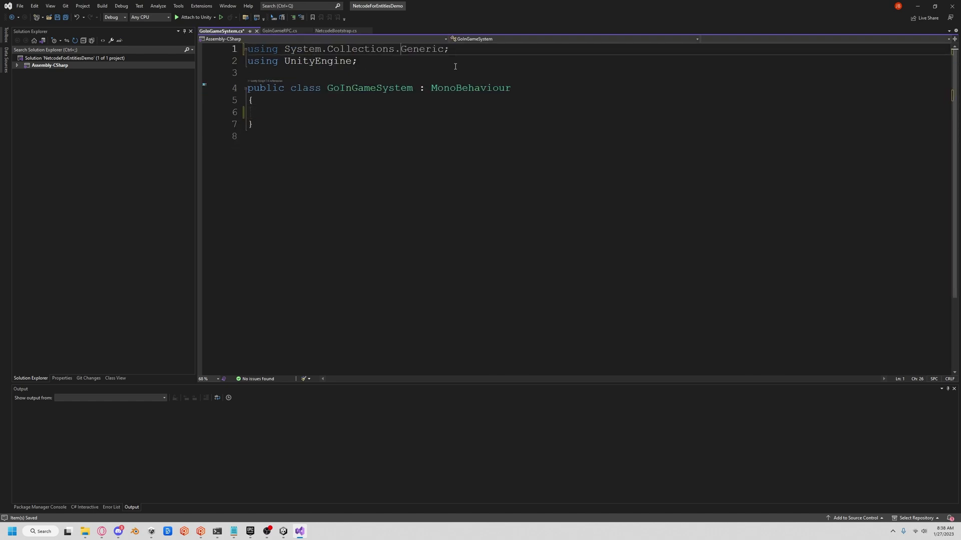
pyautogui.hotkey('ctrl', 'x')
pyautogui.hotkey('ctrl', 'x')
pyautogui.hotkey('ctrl', 'x')
pyautogui.doubleClick(305, 52)
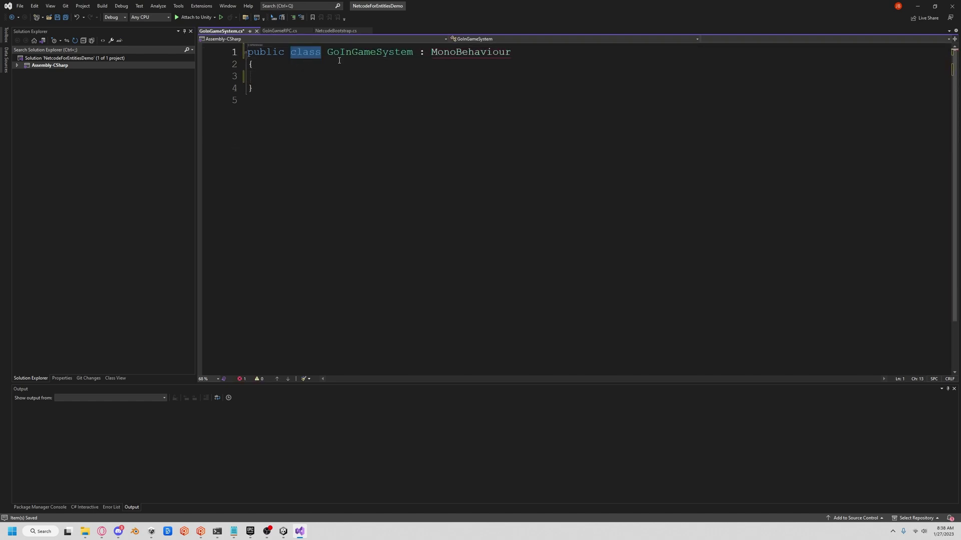
pyautogui.write('partial ')
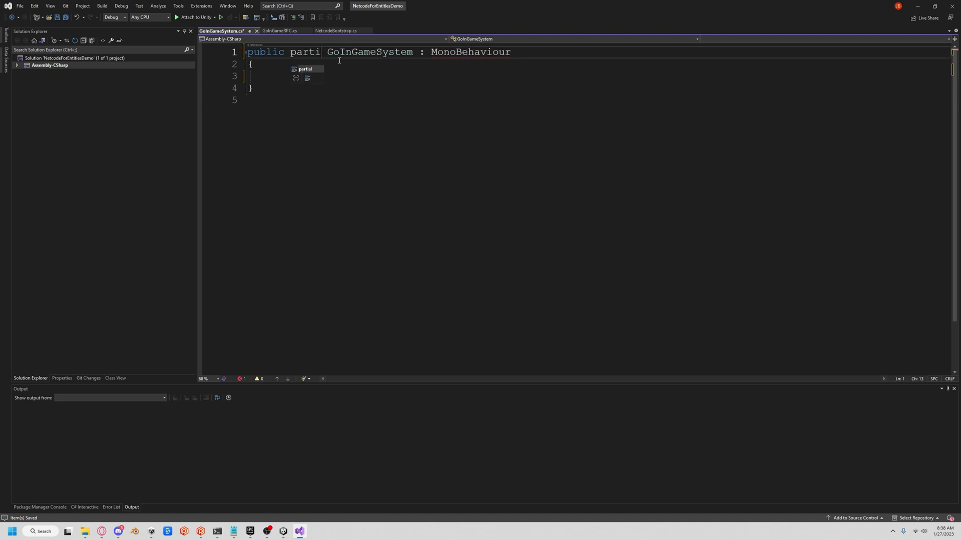
pyautogui.write('struct')
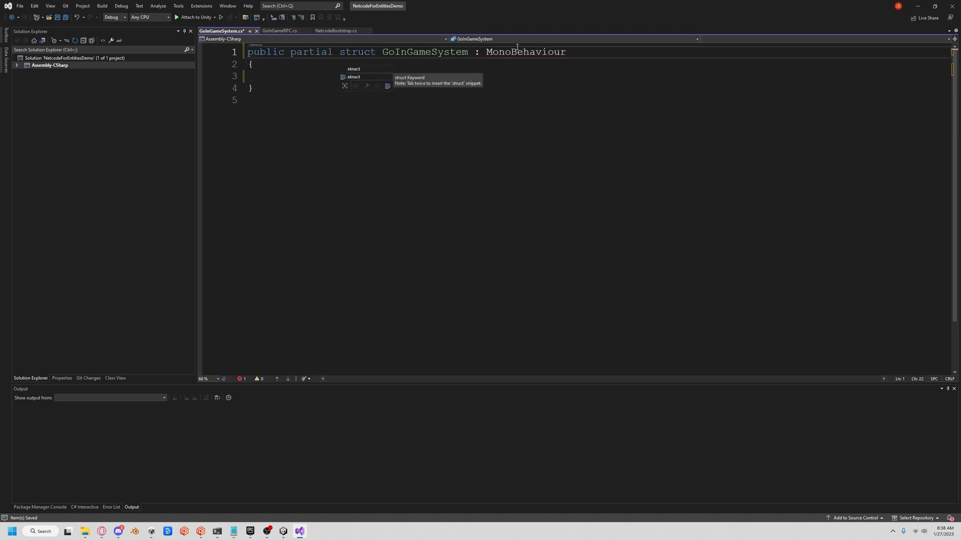
pyautogui.click(583, 55)
pyautogui.hotkey('ctrl', 'BackSpace')
pyautogui.write('IS')
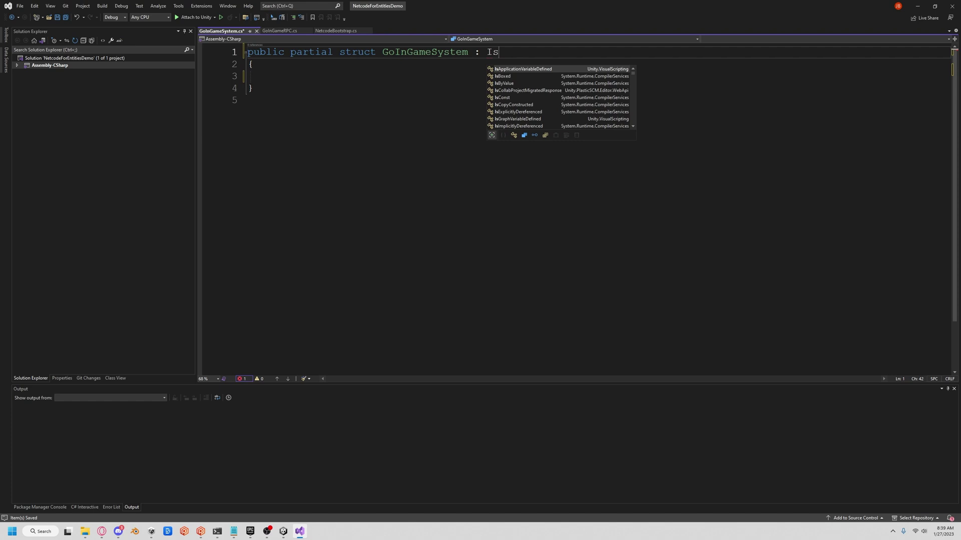
pyautogui.write('ystem')
pyautogui.press('Up')
pyautogui.press('Up')
pyautogui.press('Up')
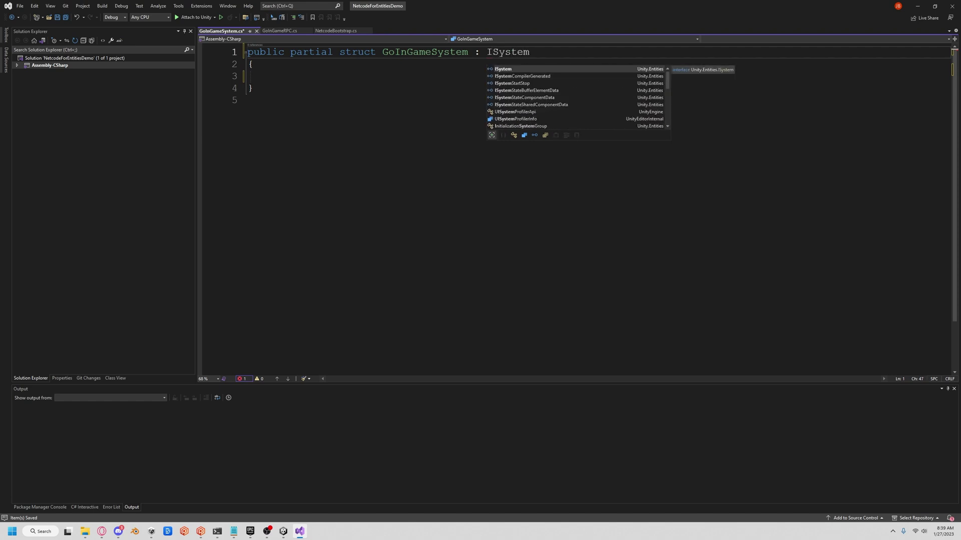
pyautogui.press('Tab')
# Rename the struct to GoInGameClientSystem
pyautogui.click(495, 151)
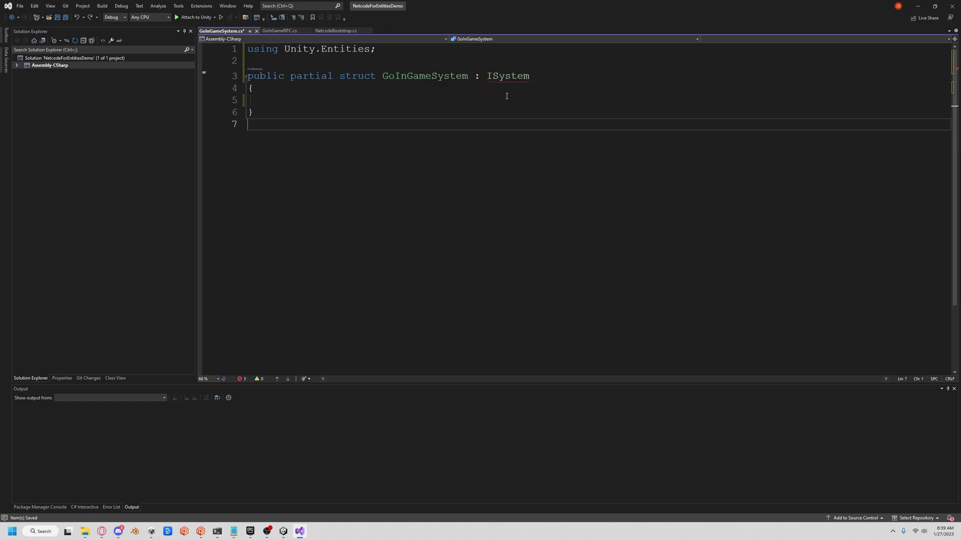
pyautogui.click(431, 76)
pyautogui.hotkey('ctrl', 'r')
pyautogui.hotkey('ctrl', 'r')
pyautogui.write('CLient')
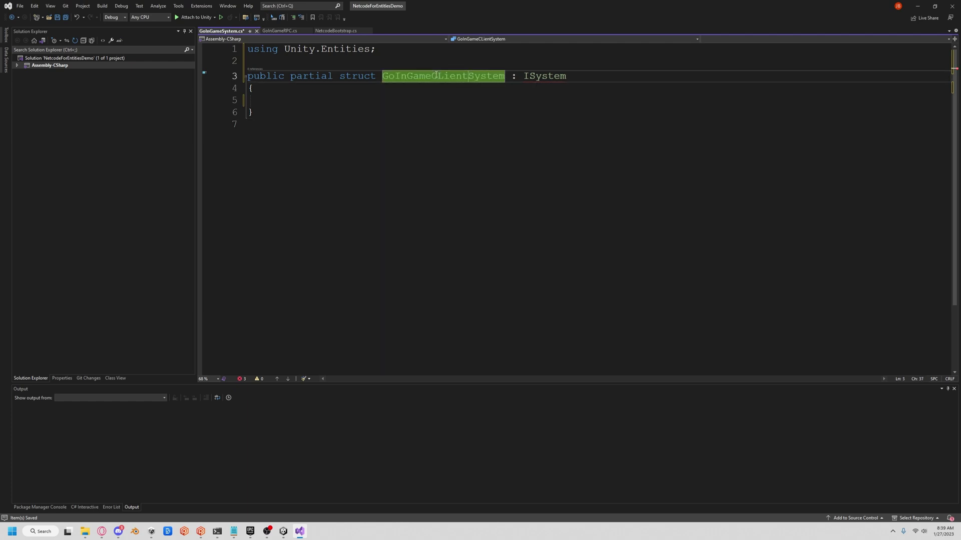
pyautogui.press('BackSpace')
pyautogui.press('BackSpace')
pyautogui.press('BackSpace')
pyautogui.write('l;')
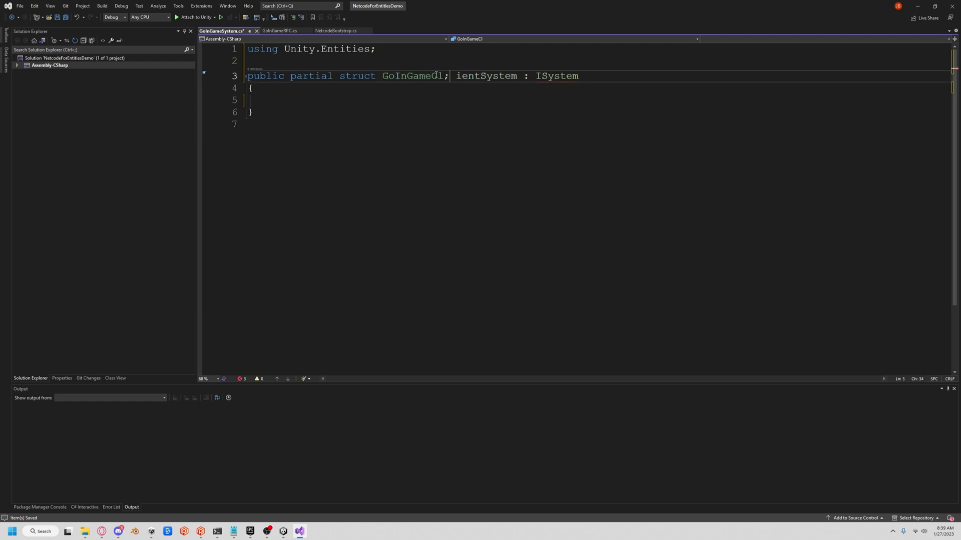
pyautogui.write('lient')
pyautogui.press('Return')
# Duplicate the GoInGameClientSystem struct and select 'Client' in the copy's name
pyautogui.moveTo(379, 153); pyautogui.dragTo(211, 71)
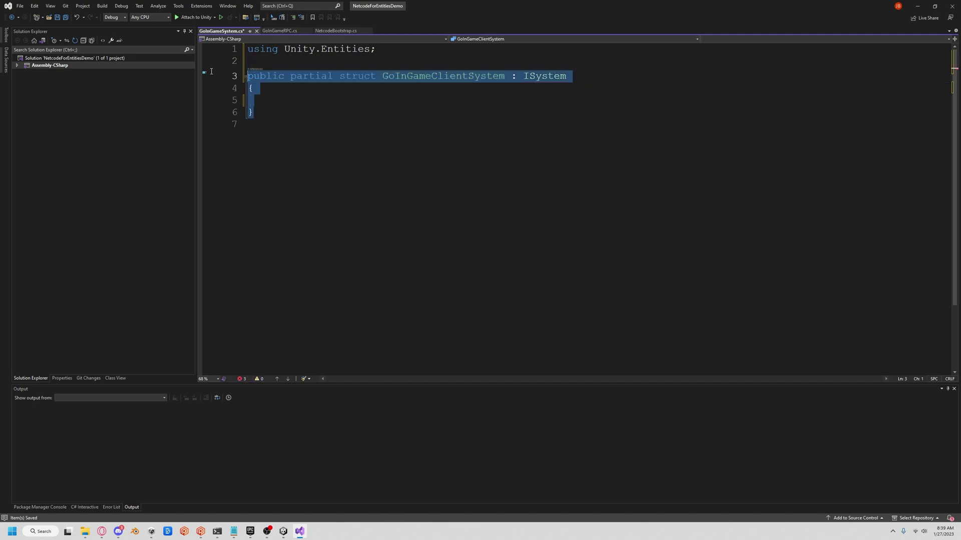
pyautogui.hotkey('ctrl', 'c')
pyautogui.click(281, 113)
pyautogui.press('Return')
pyautogui.press('Return')
pyautogui.hotkey('ctrl', 'v')
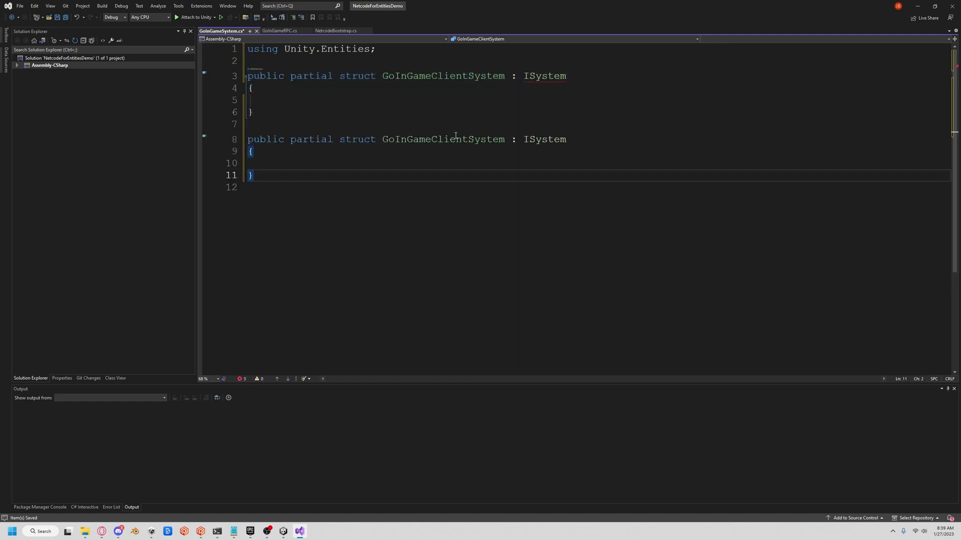
pyautogui.click(456, 141)
pyautogui.moveTo(456, 142); pyautogui.dragTo(432, 141)
pyautogui.write('Serv')
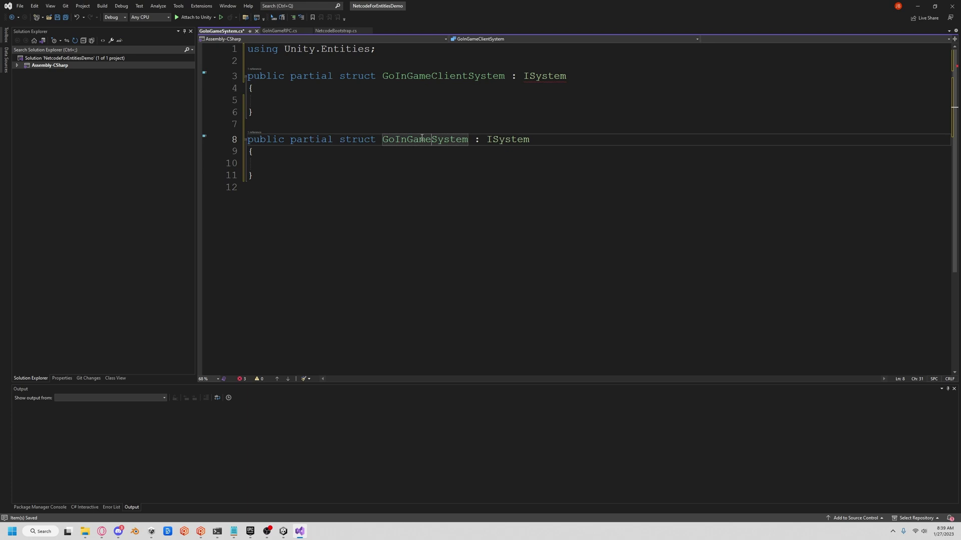
pyautogui.write('er')
# Generate OnCreate, OnDestroy and OnUpdate stubs for both ISystem structs via Implement interface
pyautogui.click(542, 77)
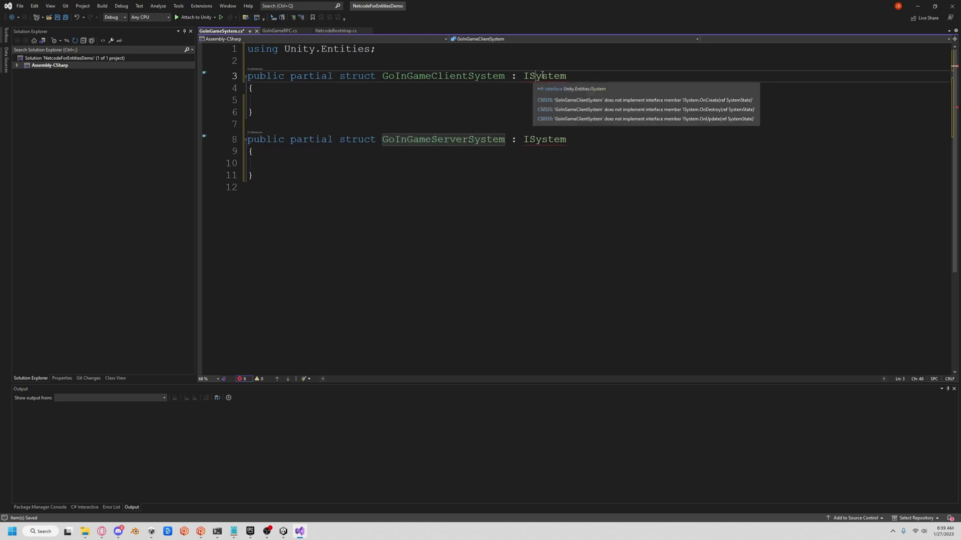
pyautogui.hotkey('ctrl', '.')
pyautogui.press('Return')
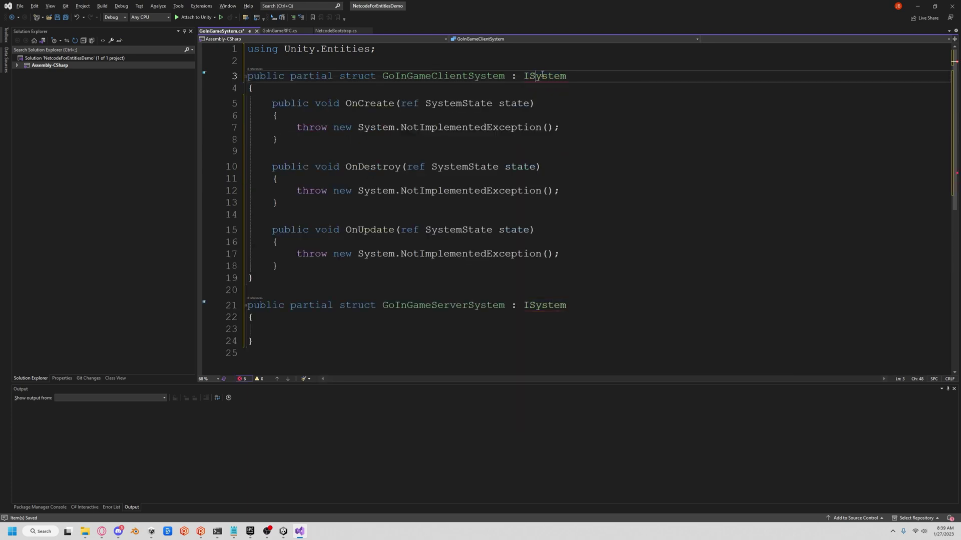
pyautogui.click(536, 305)
pyautogui.hotkey('ctrl', '.')
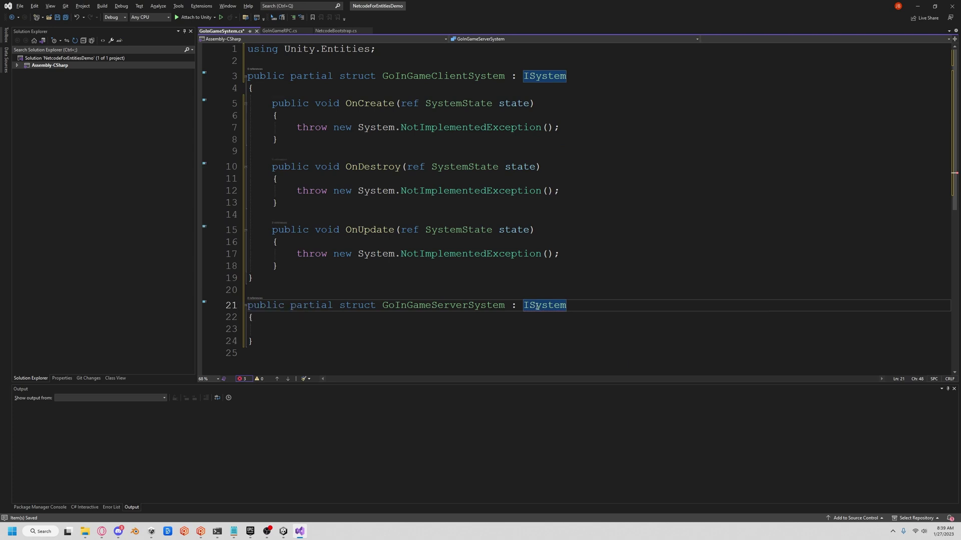
pyautogui.press('Return')
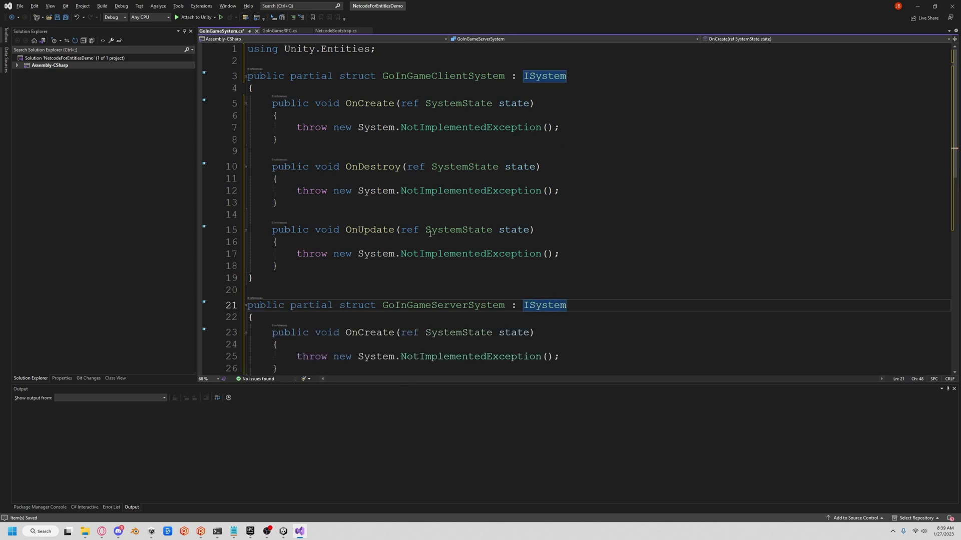
pyautogui.scroll(-2, 429, 234)
pyautogui.scroll(2, 449, 267)
# Remove the NotImplementedException throws from the client system's OnCreate, OnDestroy and OnUpdate
pyautogui.click(564, 128)
pyautogui.hotkey('ctrl', 'x')
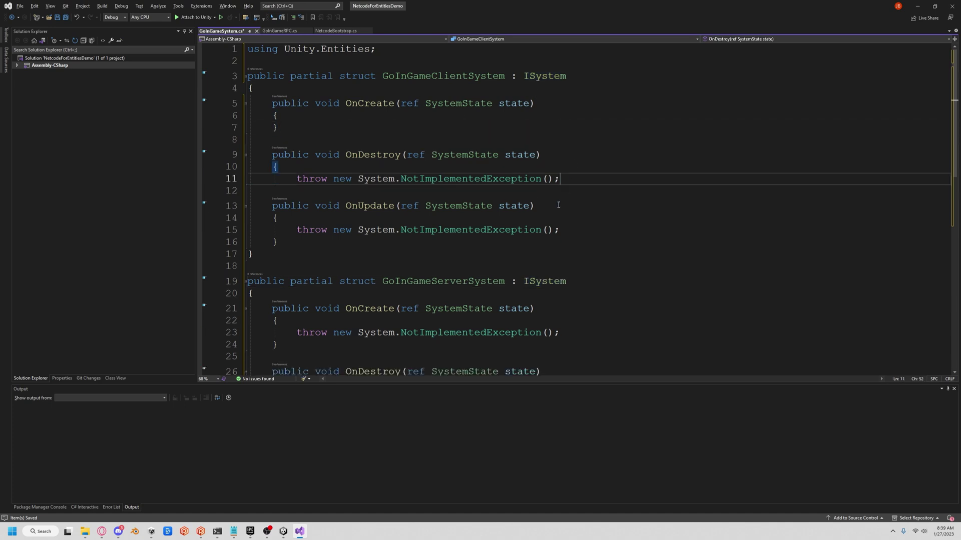
pyautogui.click(568, 178)
pyautogui.hotkey('ctrl', 'x')
pyautogui.click(568, 230)
pyautogui.hotkey('ctrl', 'x')
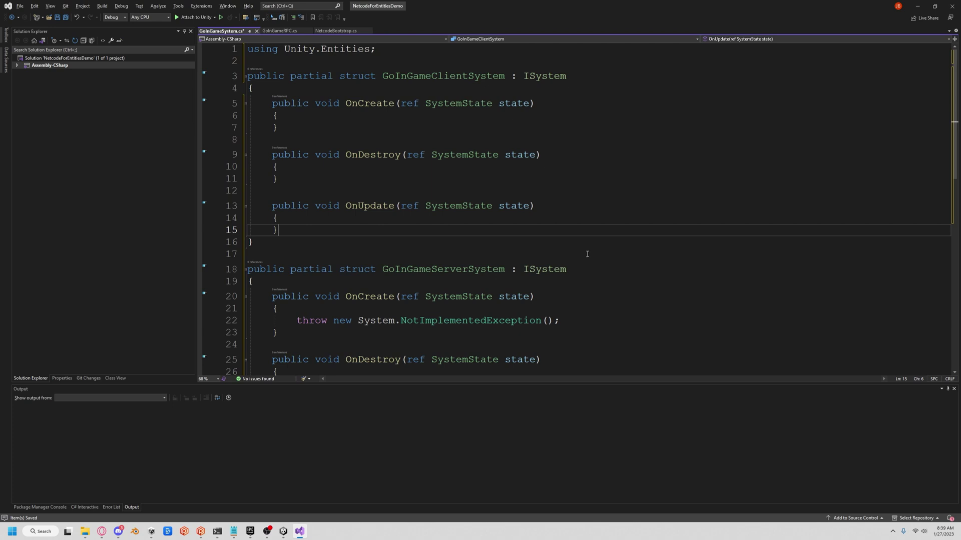
pyautogui.scroll(-2, 571, 248)
# Remove the server system's three exception throws and add a blank line above the client struct
pyautogui.click(571, 249)
pyautogui.hotkey('ctrl', 'x')
pyautogui.click(573, 299)
pyautogui.hotkey('ctrl', 'x')
pyautogui.click(578, 351)
pyautogui.hotkey('ctrl', 'x')
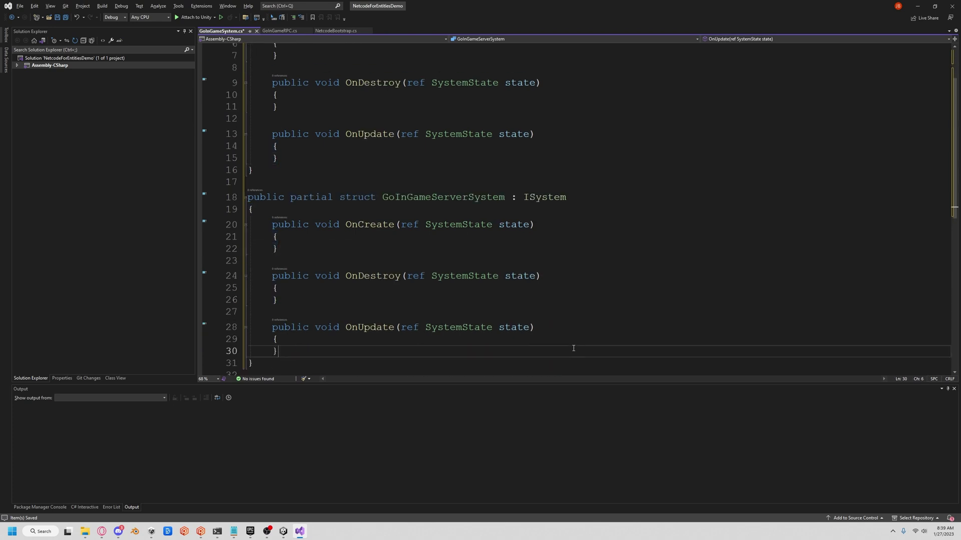
pyautogui.scroll(5, 493, 290)
pyautogui.press('Return')
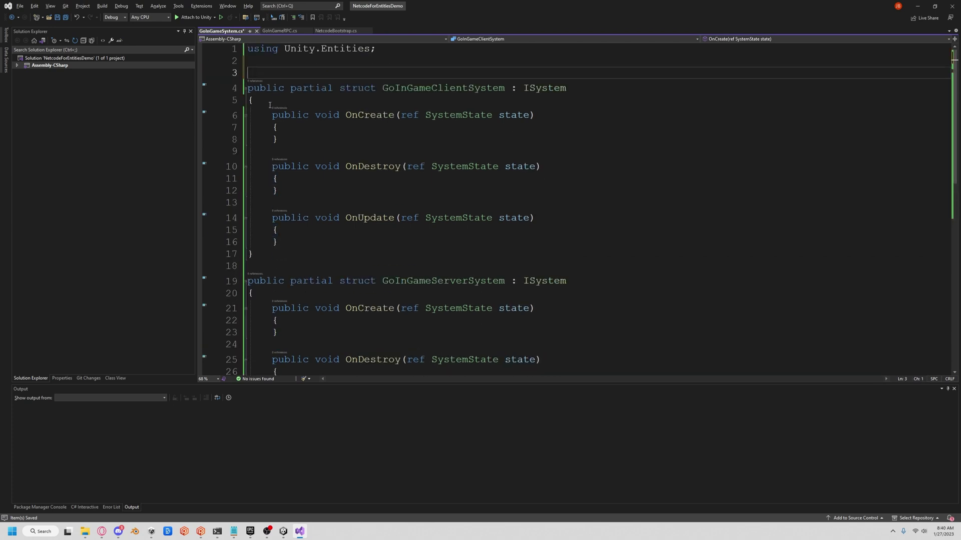
pyautogui.write('[Br')
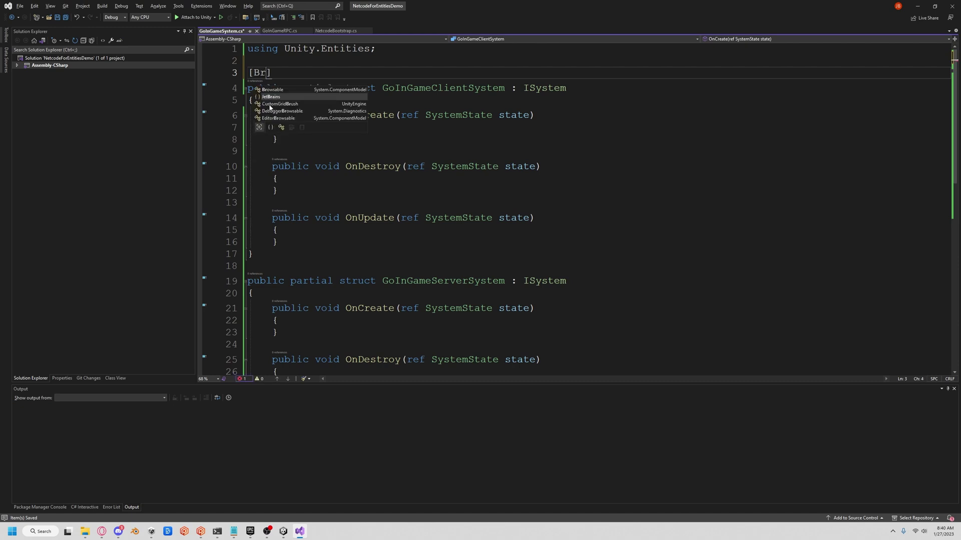
pyautogui.write('ust')
# Add [BurstCompile], importing Unity.Burst, above the client and server structs
pyautogui.press('BackSpace')
pyautogui.press('BackSpace')
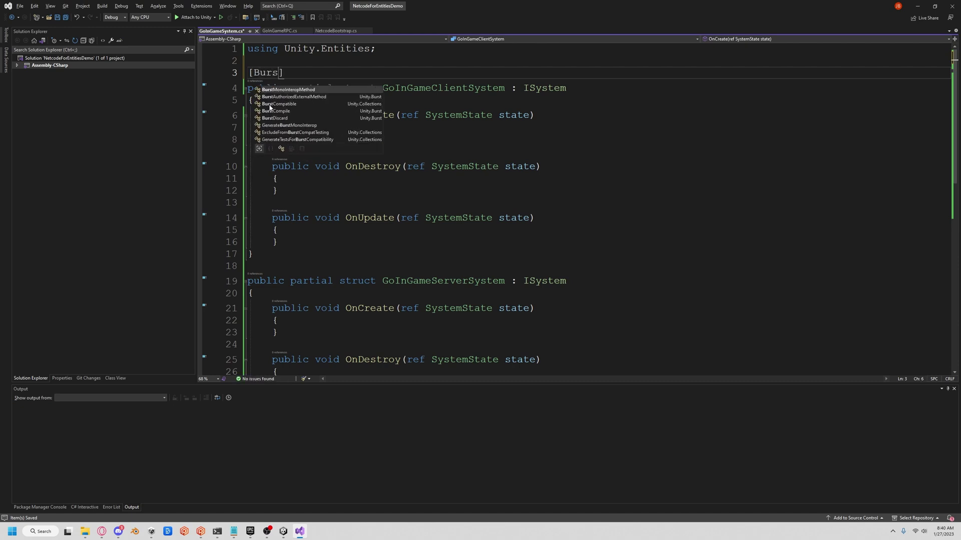
pyautogui.write('rstCo')
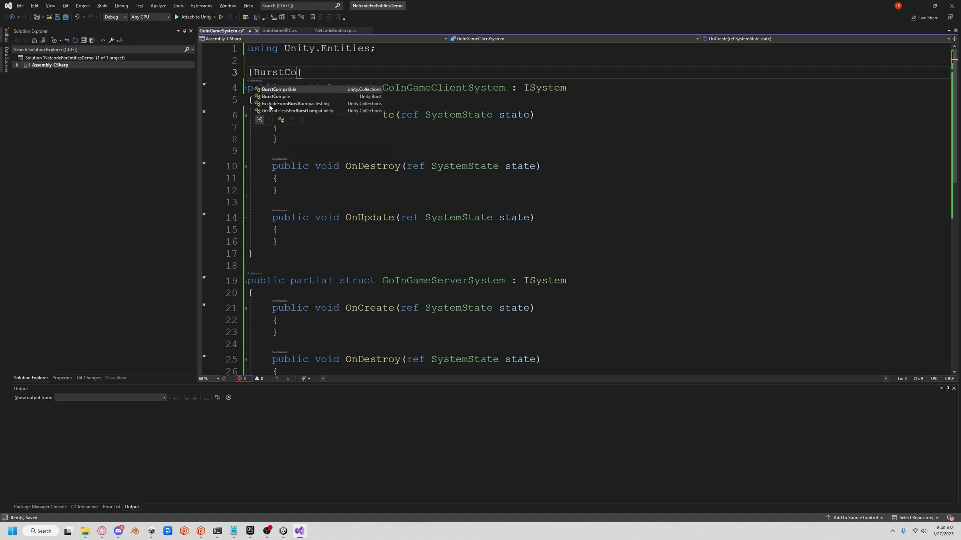
pyautogui.press('Down')
pyautogui.press('Tab')
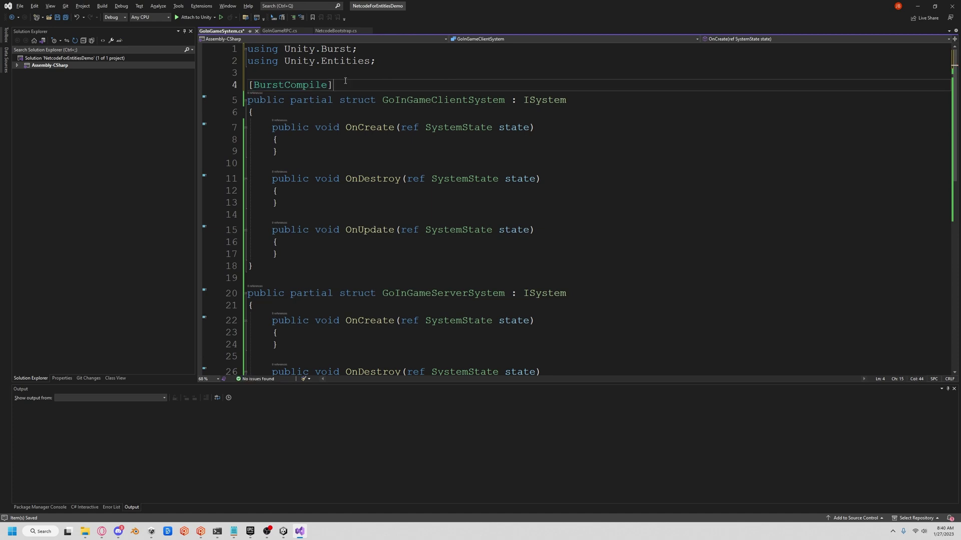
pyautogui.press('Right')
pyautogui.scroll(-2, 626, 240)
pyautogui.click(607, 218)
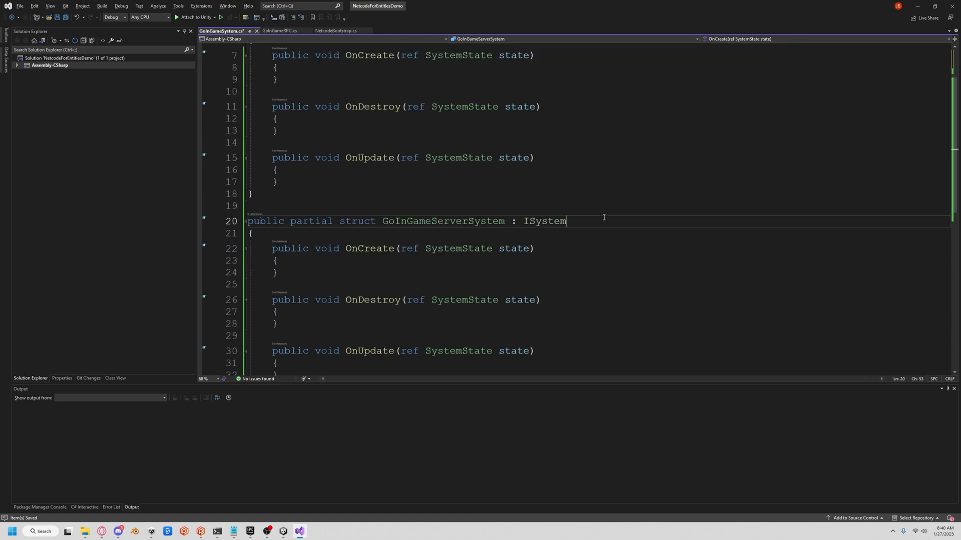
pyautogui.hotkey('ctrl', 'v')
pyautogui.scroll(2, 533, 179)
# Mark the client system's OnCreate, OnDestroy and OnUpdate with [BurstCompile]
pyautogui.click(570, 133)
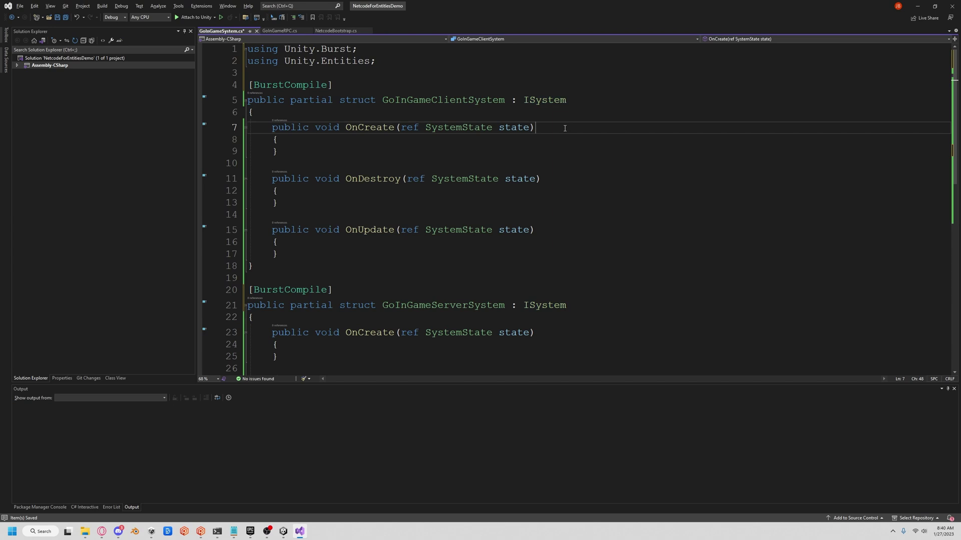
pyautogui.hotkey('ctrl', 'v')
pyautogui.press('Up')
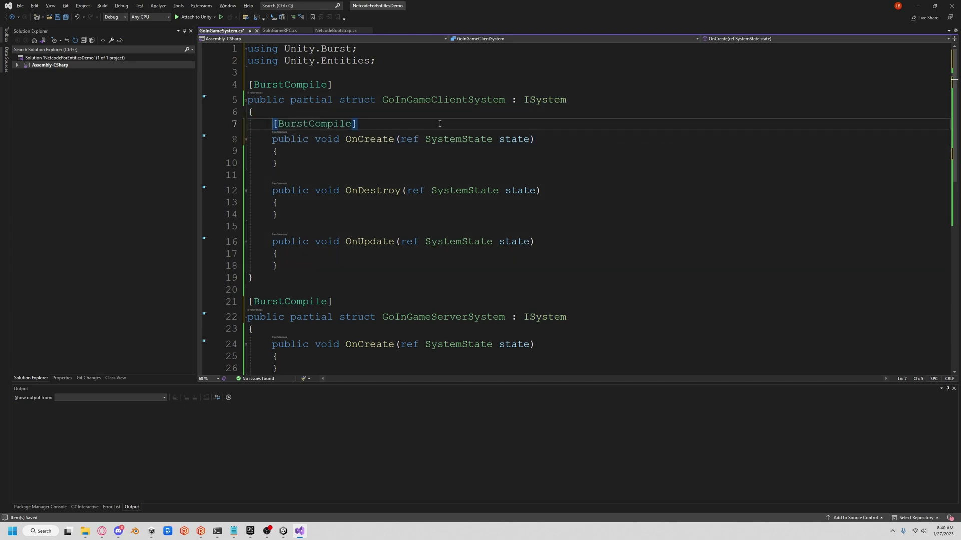
pyautogui.click(536, 191)
pyautogui.hotkey('ctrl', 'v')
pyautogui.scroll(-3, 540, 188)
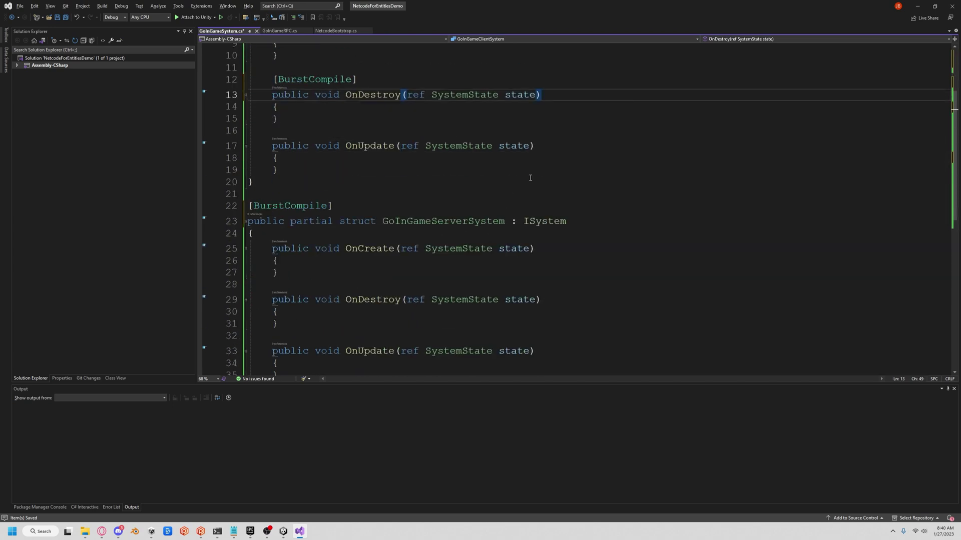
pyautogui.click(564, 144)
pyautogui.hotkey('ctrl', 'v')
pyautogui.scroll(-2, 545, 185)
# Mark the server system's OnCreate, OnDestroy and OnUpdate with [BurstCompile]
pyautogui.click(553, 190)
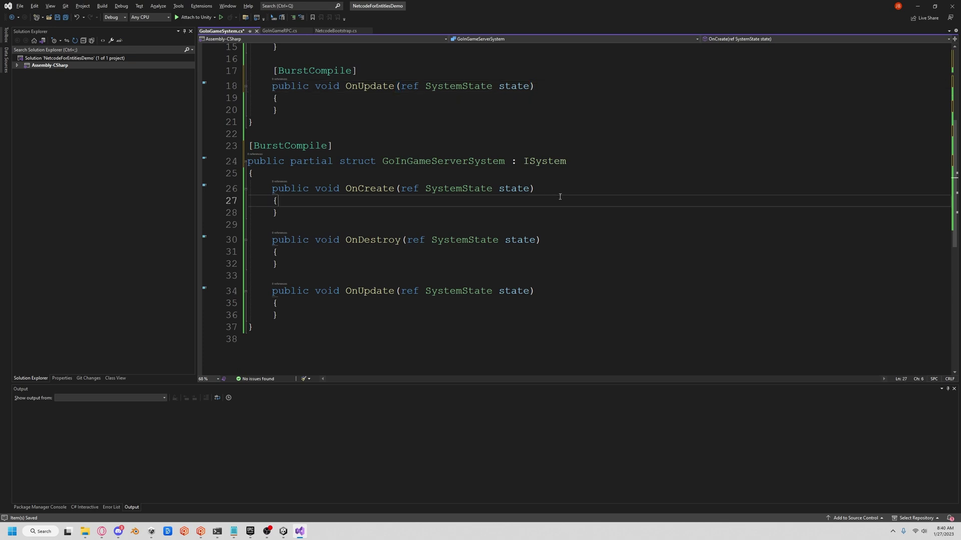
pyautogui.hotkey('ctrl', 'v')
pyautogui.click(545, 252)
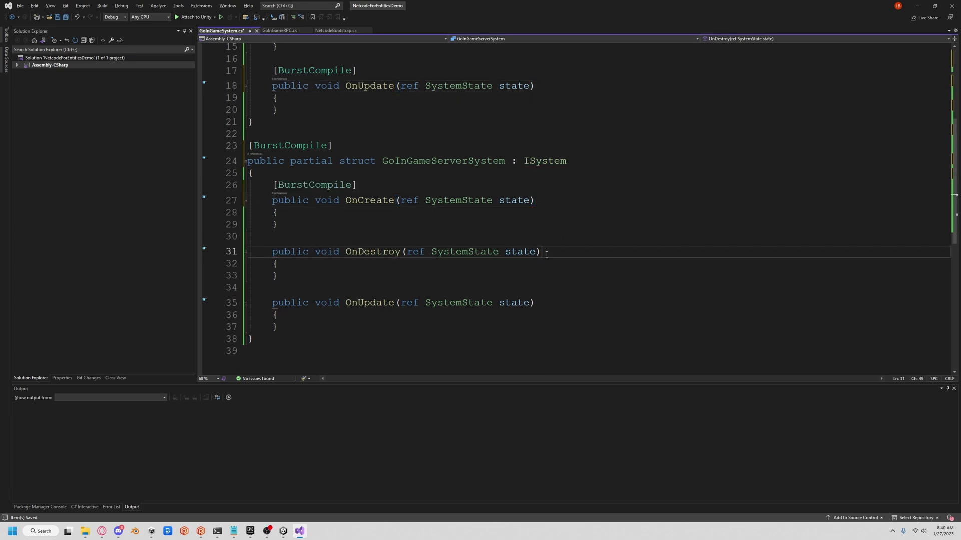
pyautogui.hotkey('ctrl', 'v')
pyautogui.click(513, 315)
pyautogui.hotkey('ctrl', 'v')
pyautogui.scroll(3, 513, 315)
pyautogui.scroll(2, 388, 249)
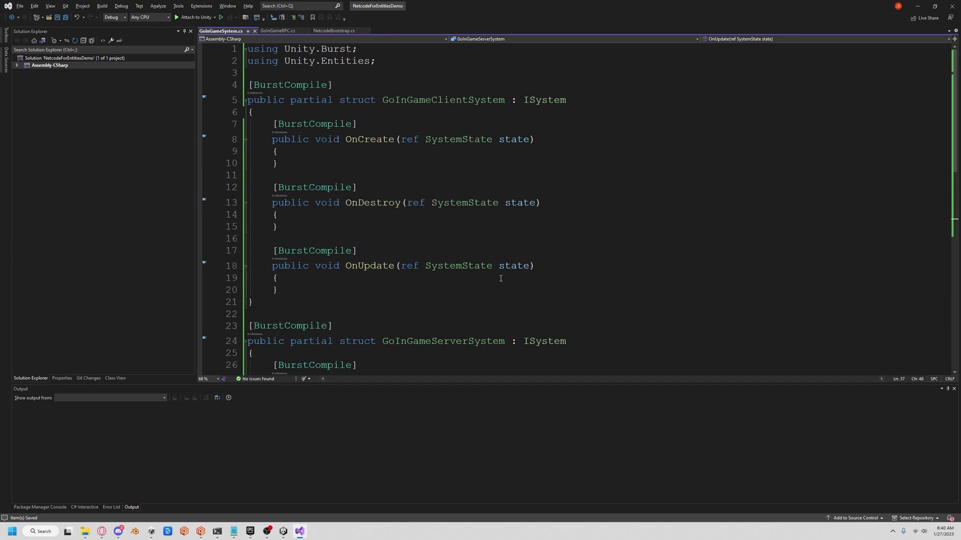
# Add [WorldSystemFilter(ClientSimulation | ThinClientSimulation)] below the client struct's BurstCompile attribute
pyautogui.click(380, 95)
pyautogui.press('Return')
pyautogui.write('[')
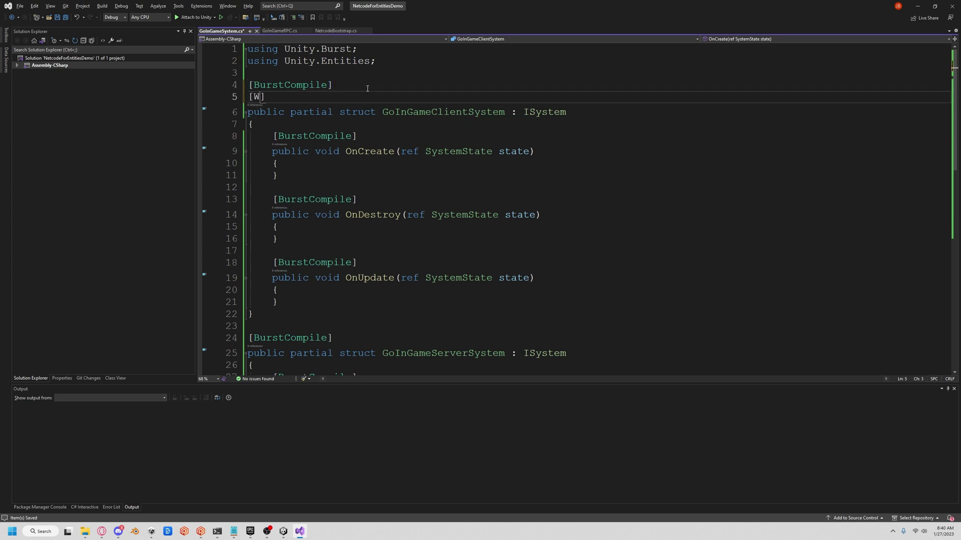
pyautogui.write('Worel')
pyautogui.press('Tab')
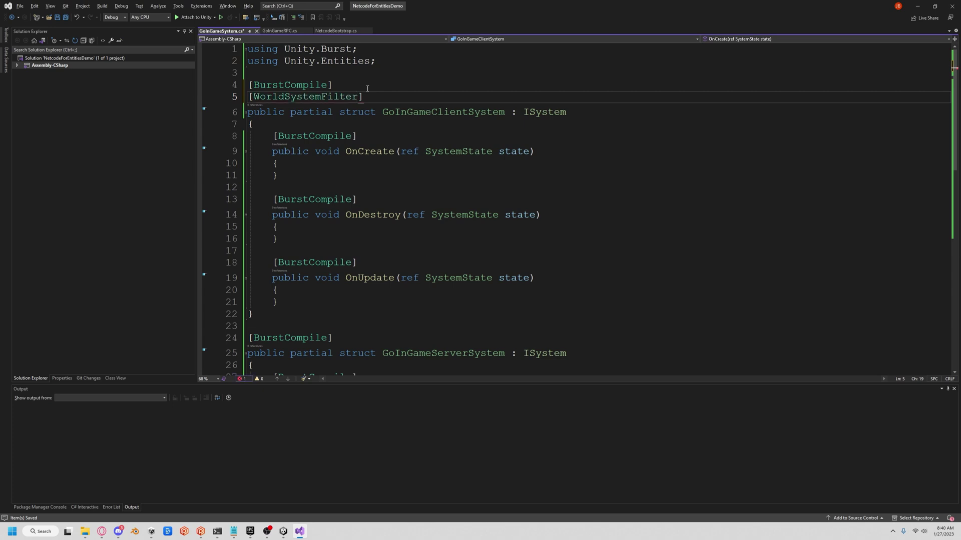
pyautogui.write('(Wo')
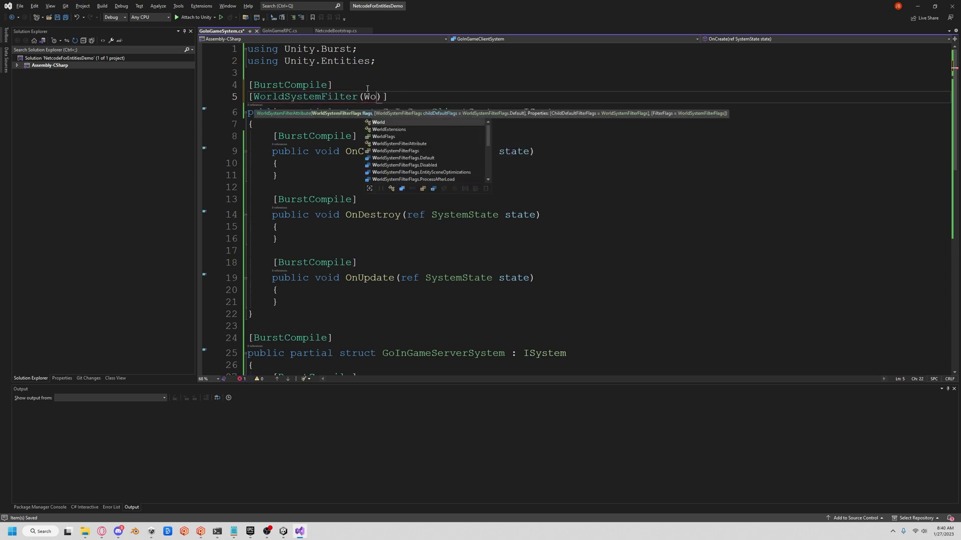
pyautogui.press('Down')
pyautogui.press('Down')
pyautogui.press('Tab')
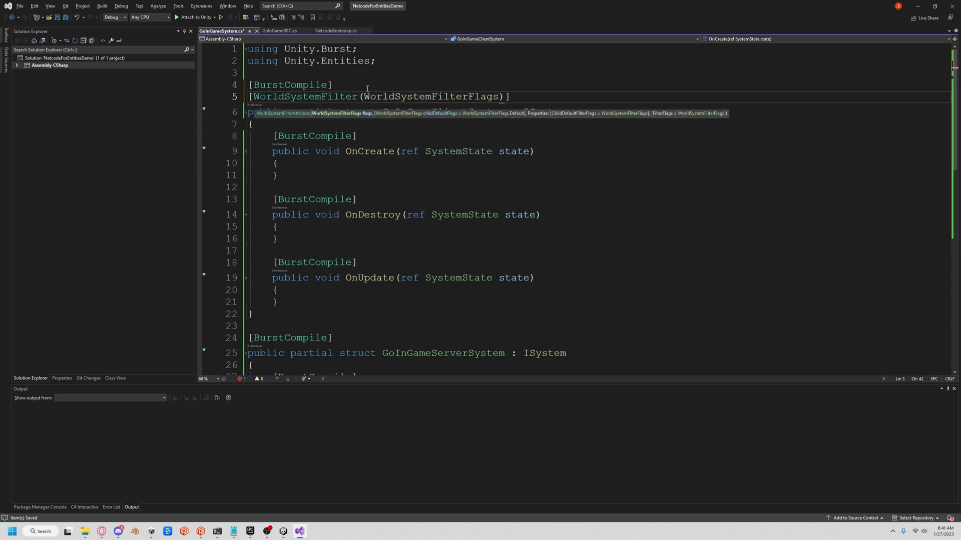
pyautogui.write('.Cl ')
pyautogui.write('| ')
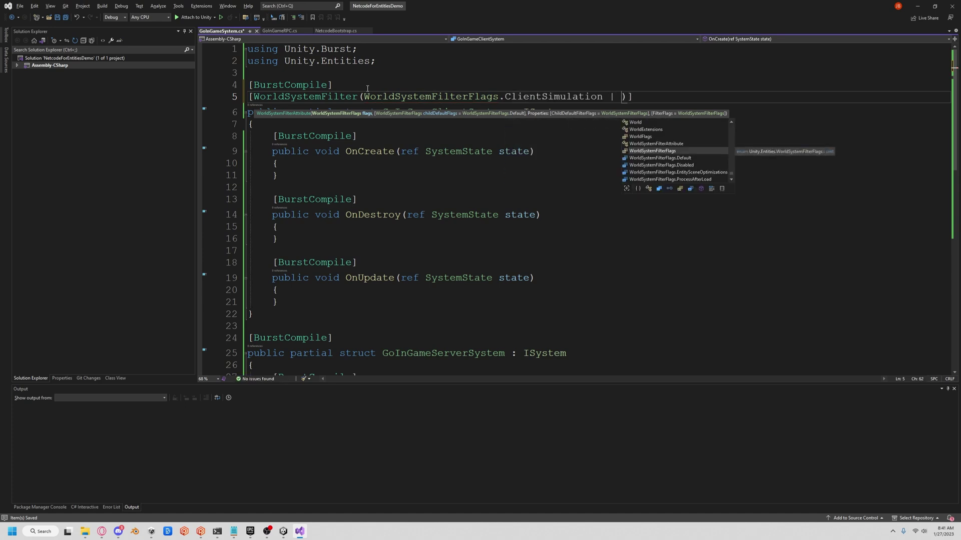
pyautogui.write('World')
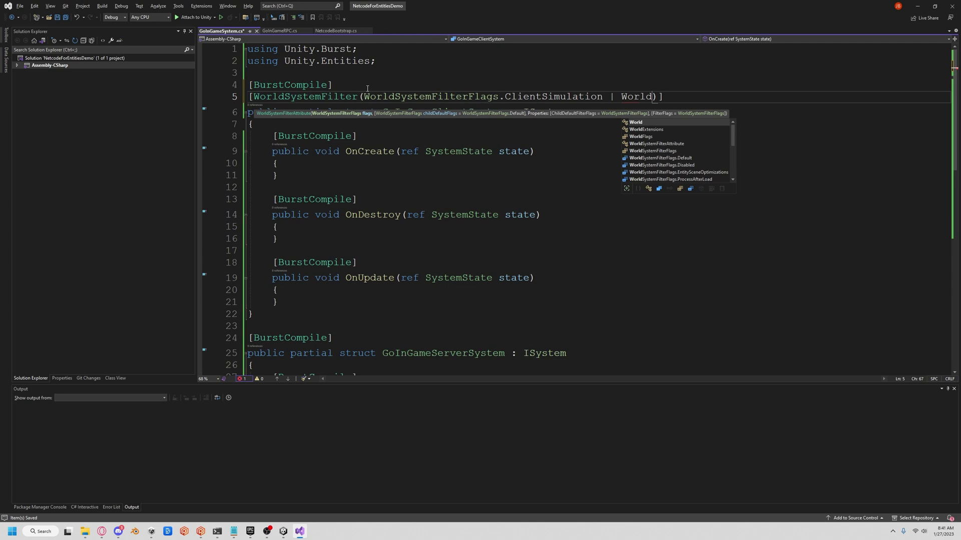
pyautogui.write('T')
pyautogui.press('Tab')
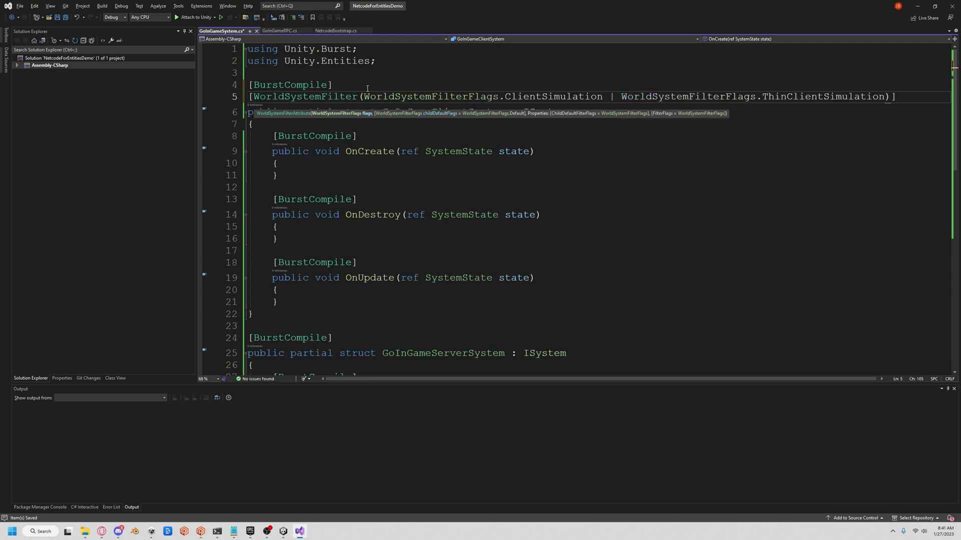
pyautogui.click(613, 98)
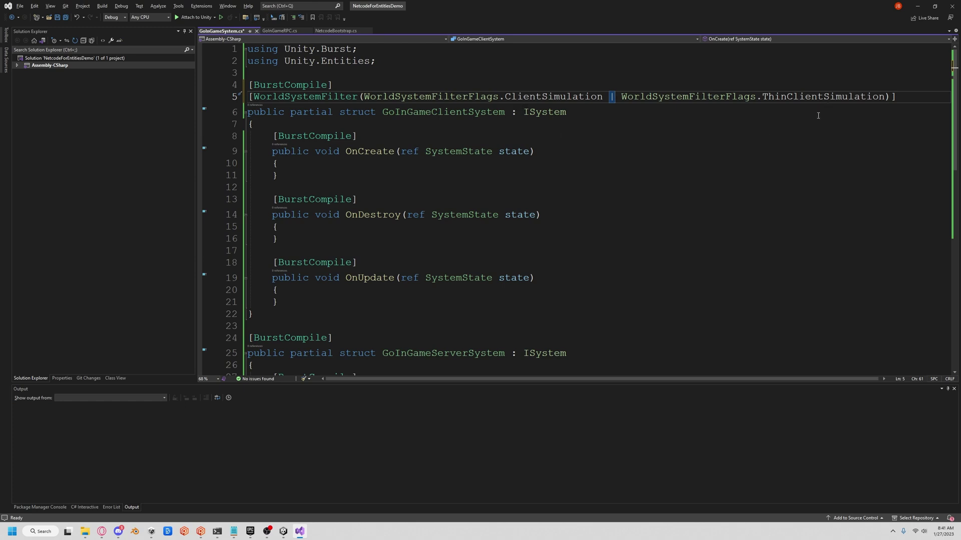
# In client OnCreate, declare an EntityQueryBuilder(Allocator.Temp) and import Unity.Collections
pyautogui.click(732, 163)
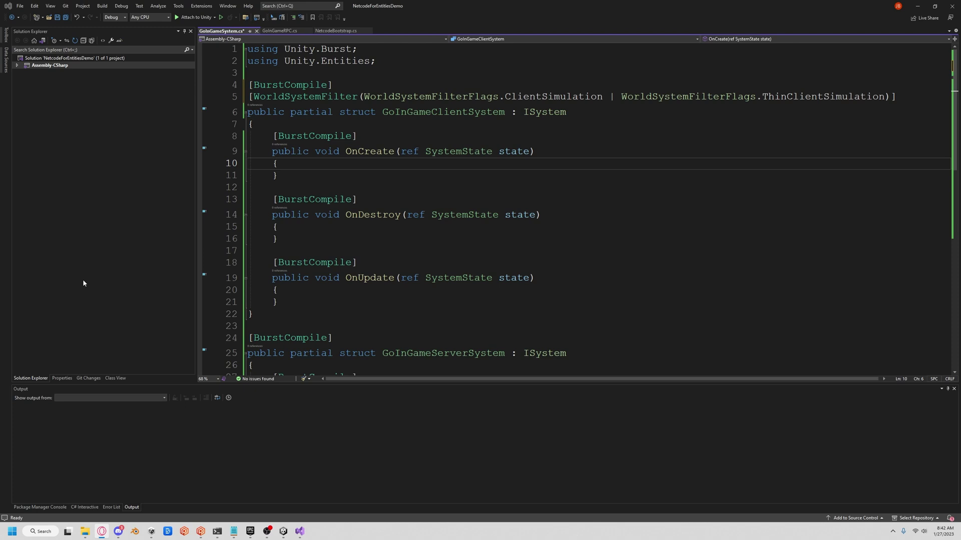
pyautogui.press('Return')
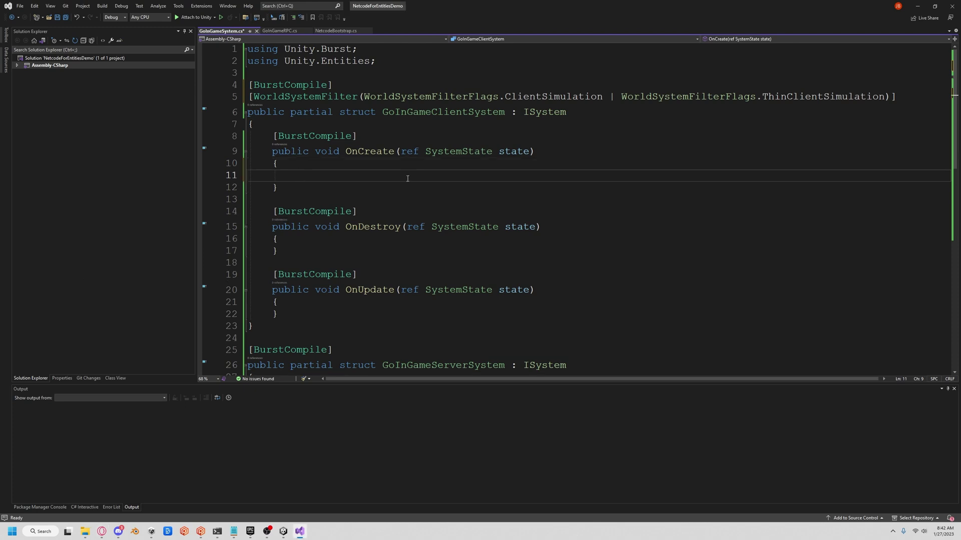
pyautogui.write('var bi')
pyautogui.write('o')
pyautogui.press('BackSpace')
pyautogui.press('BackSpace')
pyautogui.write('uild')
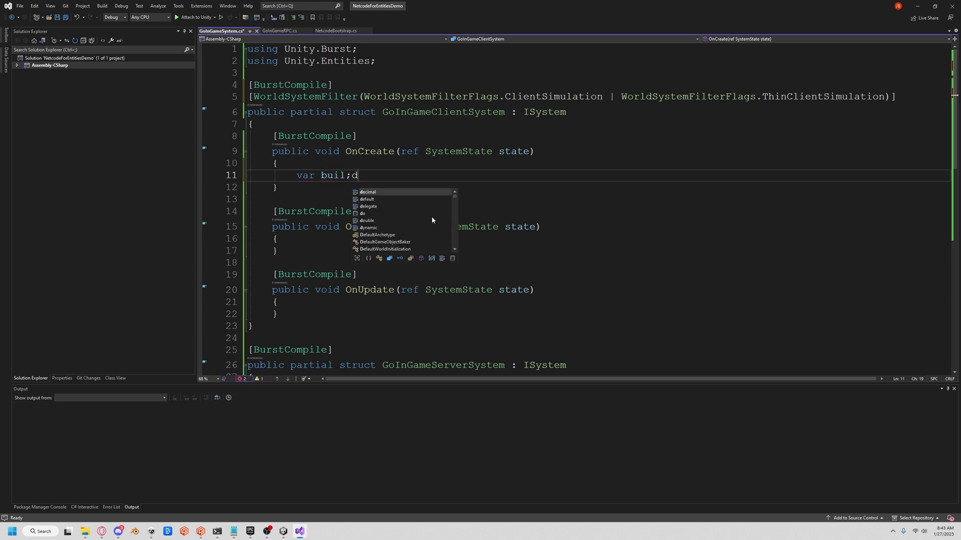
pyautogui.write('ere')
pyautogui.write('new E')
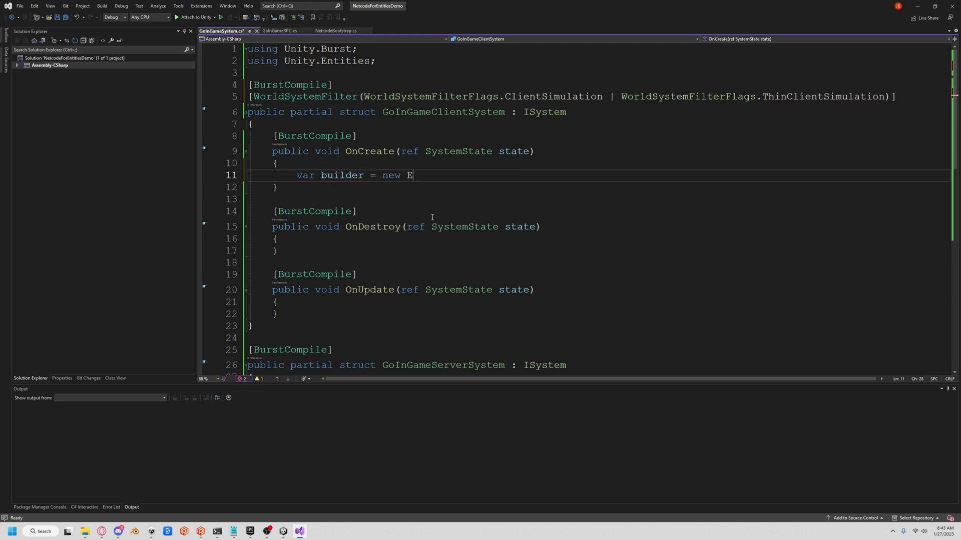
pyautogui.write('ntityQuer')
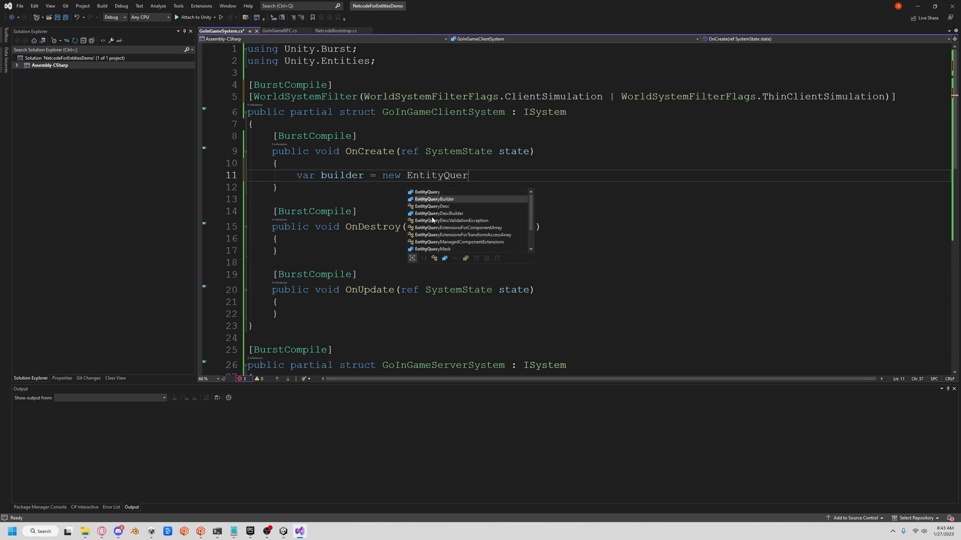
pyautogui.press('Tab')
pyautogui.write('(')
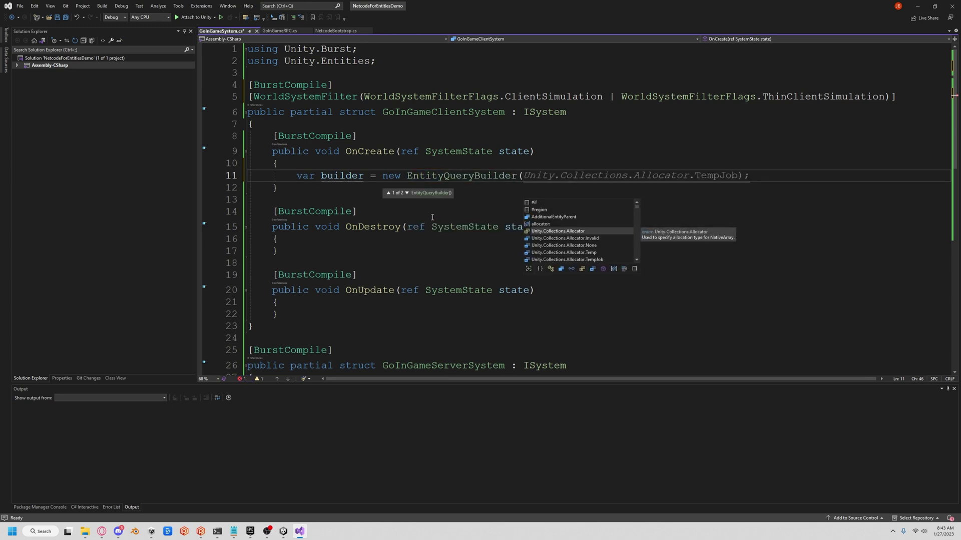
pyautogui.write('Al')
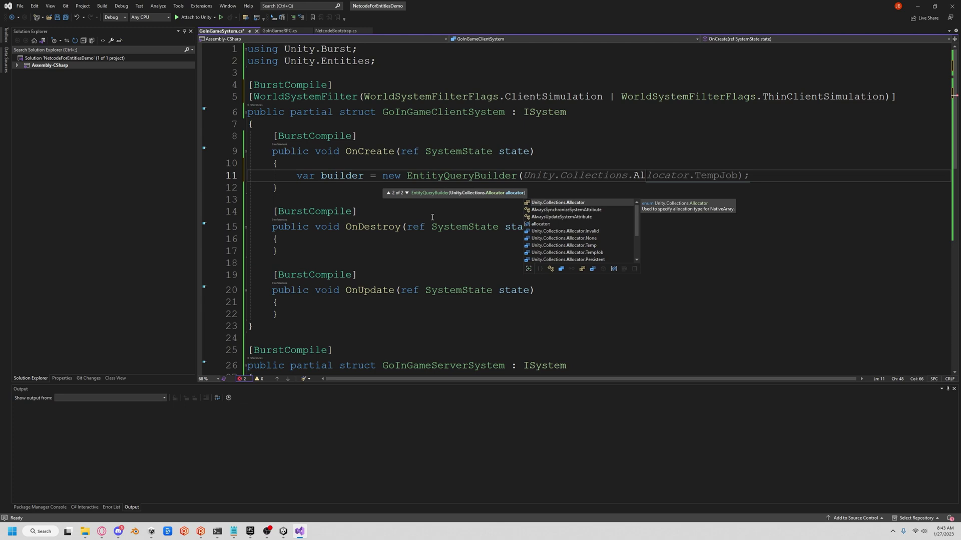
pyautogui.write('locator.Temp)')
pyautogui.hotkey('ctrl', 'Left')
pyautogui.hotkey('ctrl', 'Left')
pyautogui.hotkey('ctrl', 'Left')
pyautogui.hotkey('ctrl', 'shift', 'Left')
pyautogui.hotkey('ctrl', 'shift', 'Left')
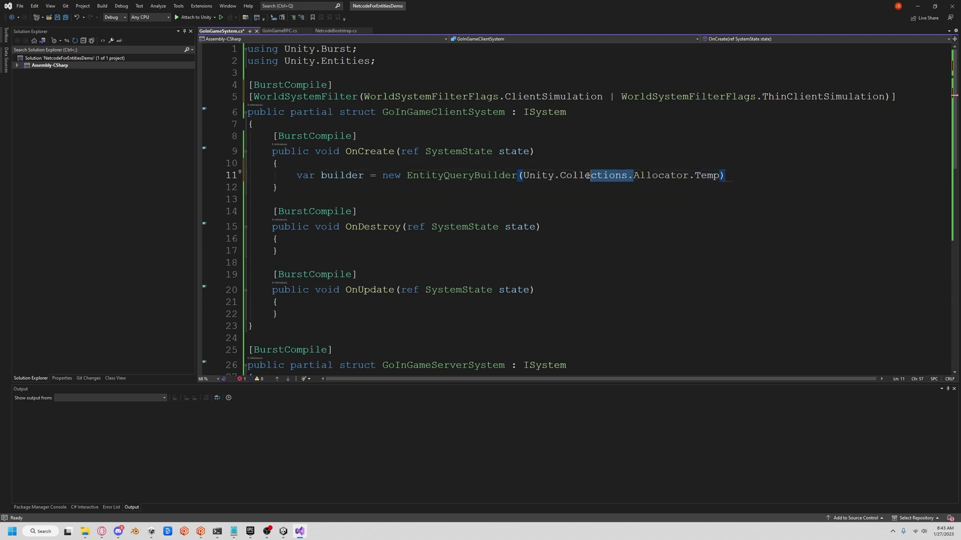
pyautogui.hotkey('ctrl', 'shift', 'Left')
pyautogui.hotkey('ctrl', 'shift', 'Left')
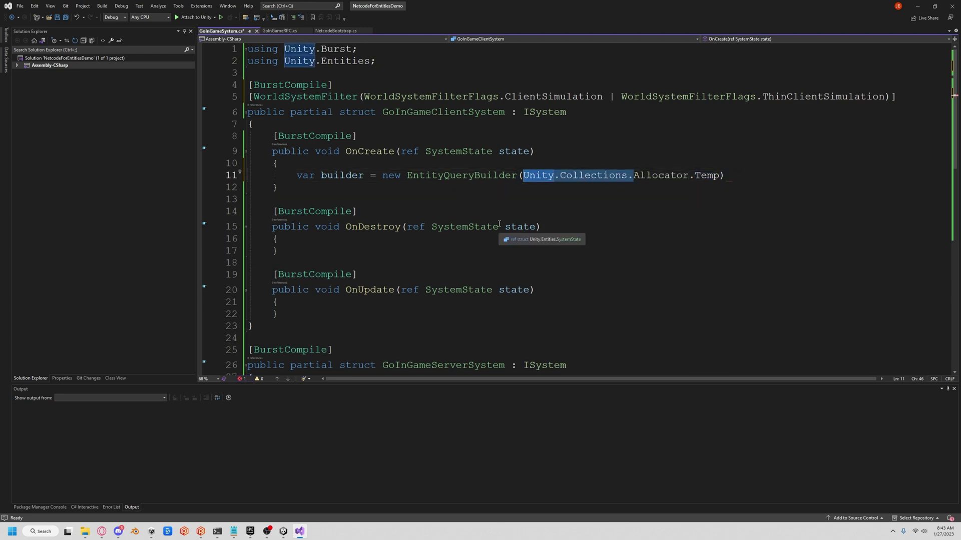
pyautogui.press('Delete')
pyautogui.hotkey('ctrl', '.')
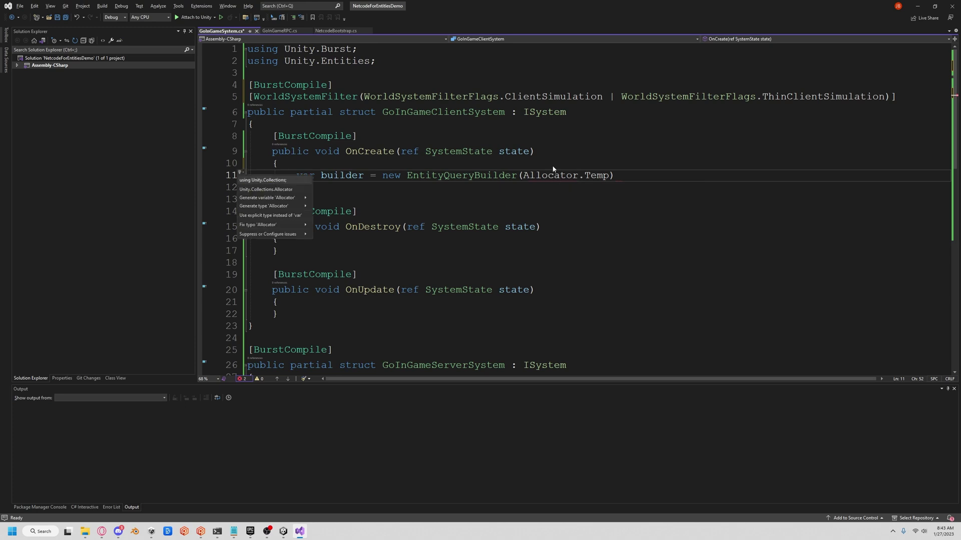
pyautogui.press('Return')
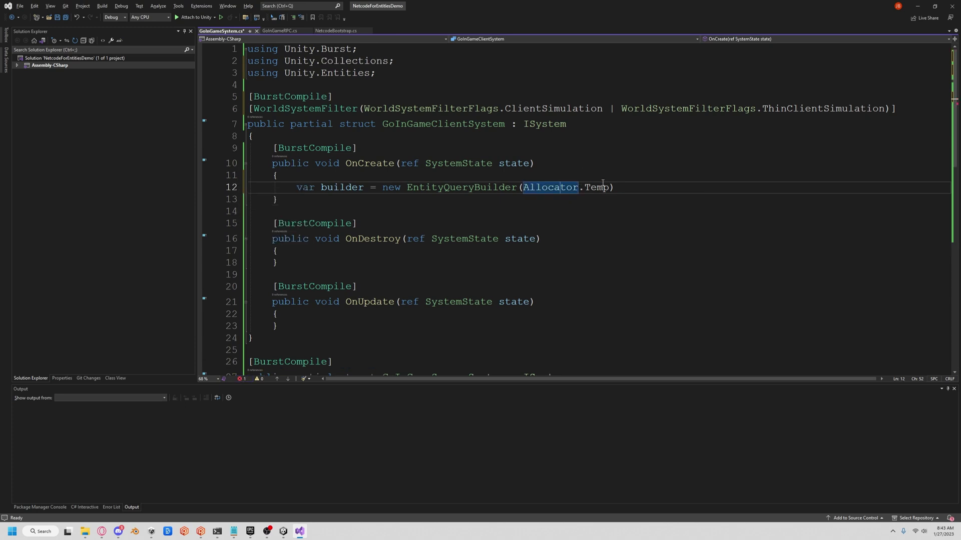
# Add WithAll<NetworkIdComponent>() and WithNone<NetworkStreamInGame>() filters to the builder and save
pyautogui.click(625, 189)
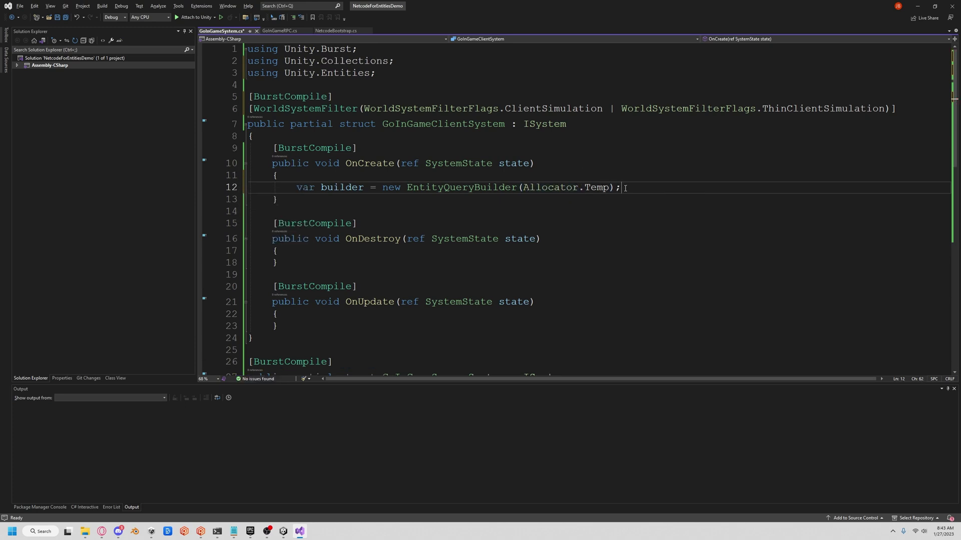
pyautogui.press('Return')
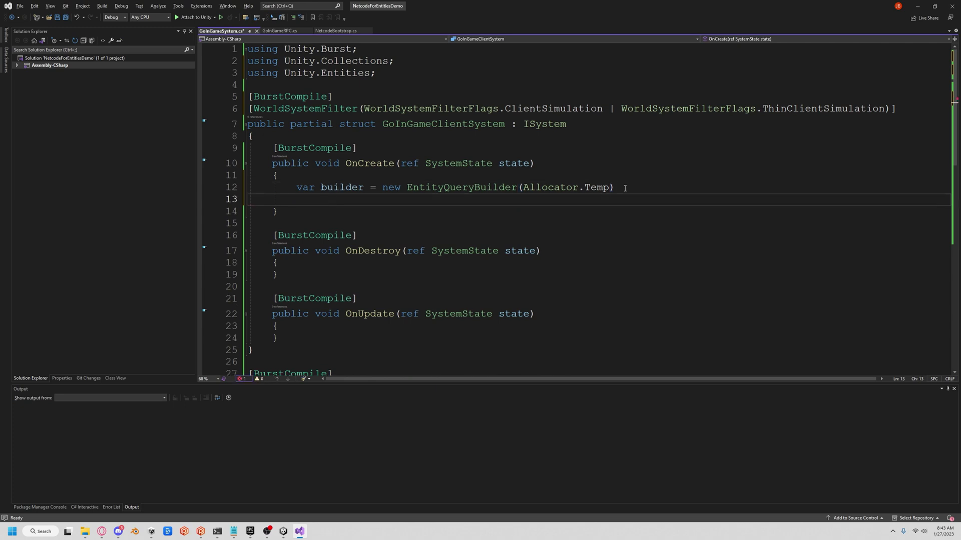
pyautogui.write('.')
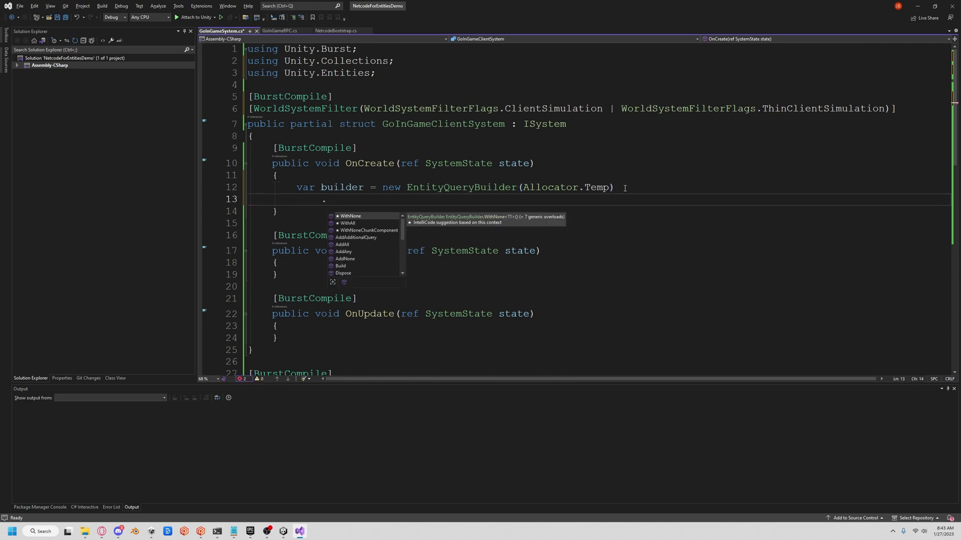
pyautogui.write('WithAl')
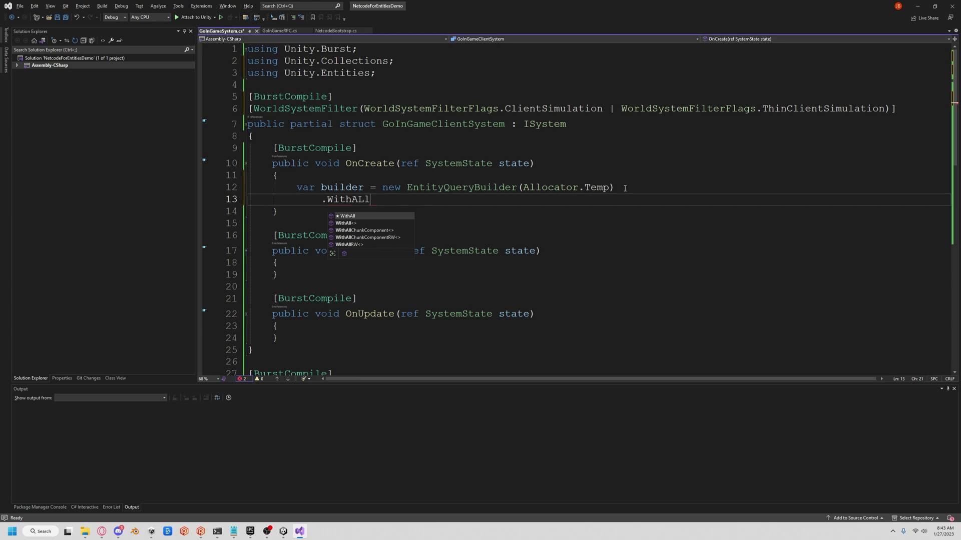
pyautogui.write('l<Network')
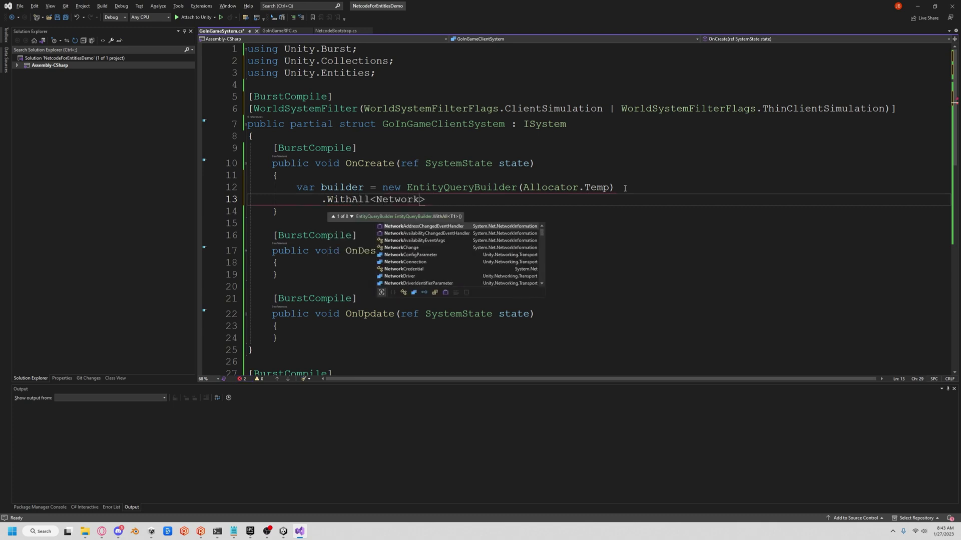
pyautogui.write('Id')
pyautogui.press('Tab')
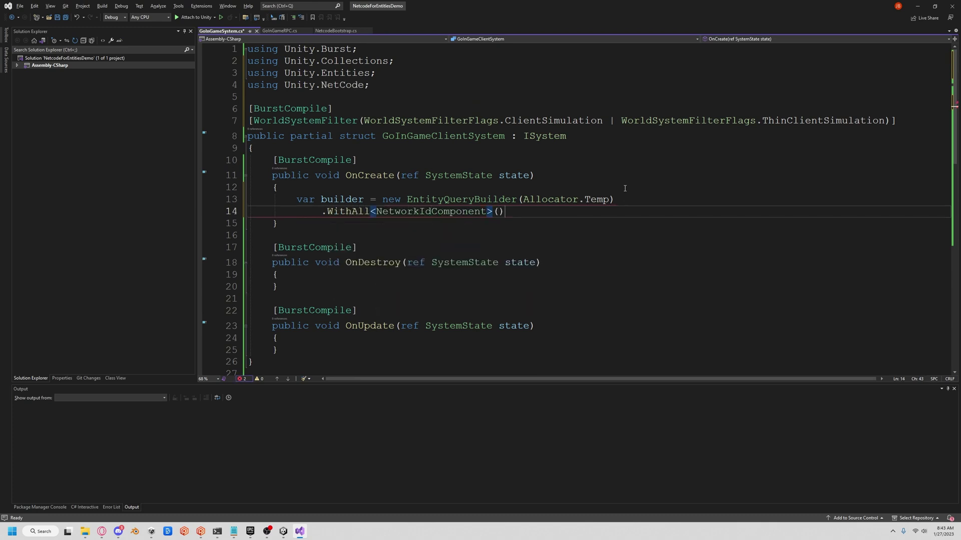
pyautogui.write('()')
pyautogui.press('Return')
pyautogui.write('.Wi')
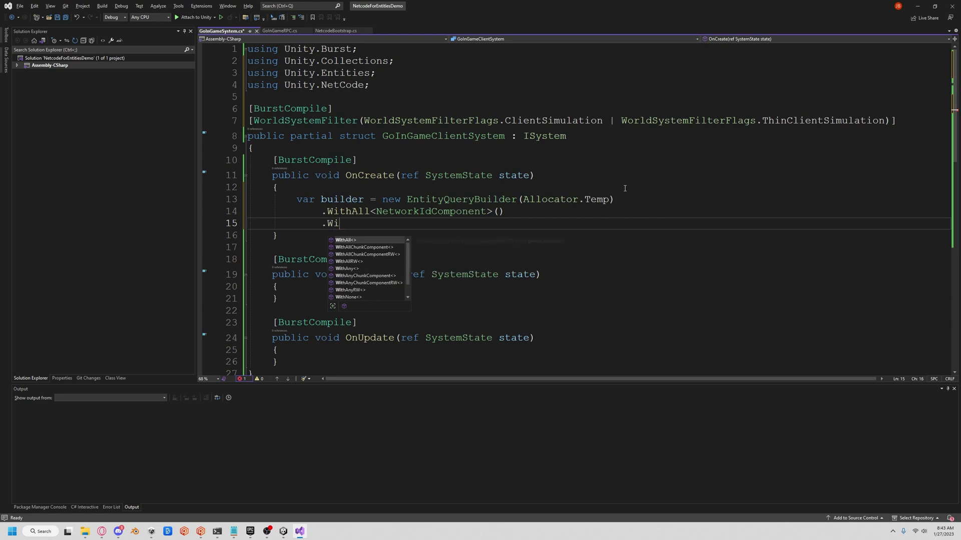
pyautogui.write('thNone')
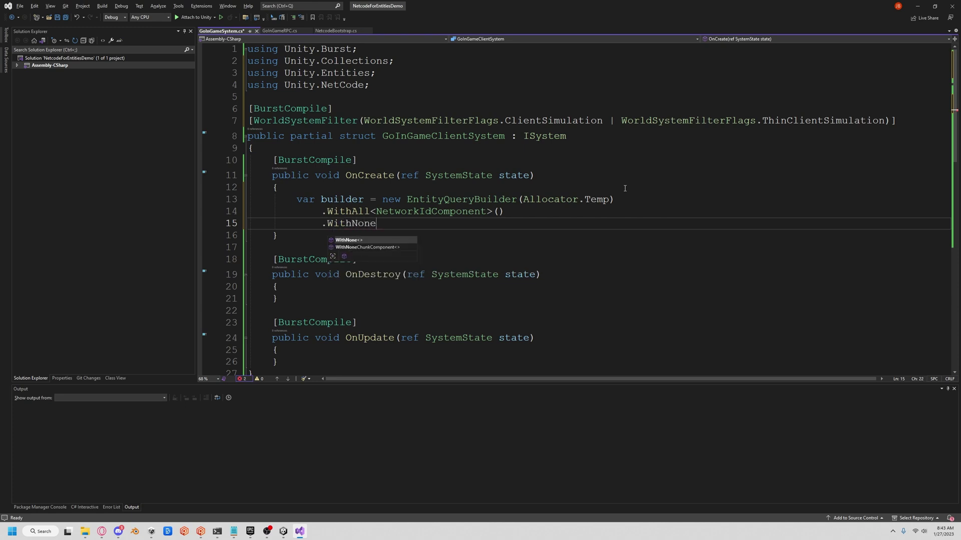
pyautogui.press('Tab')
pyautogui.write('NetworkStrea')
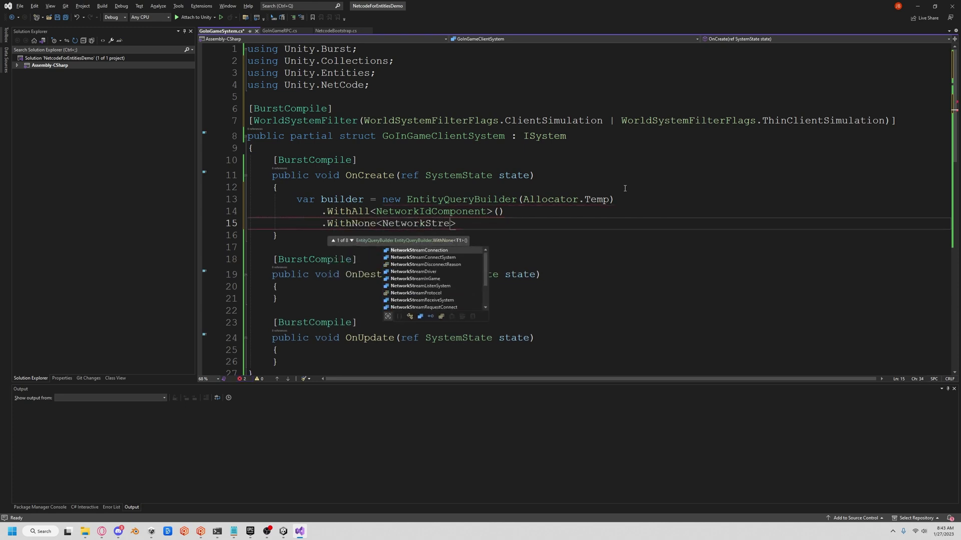
pyautogui.write('mIn')
pyautogui.press('Tab')
pyautogui.write('>')
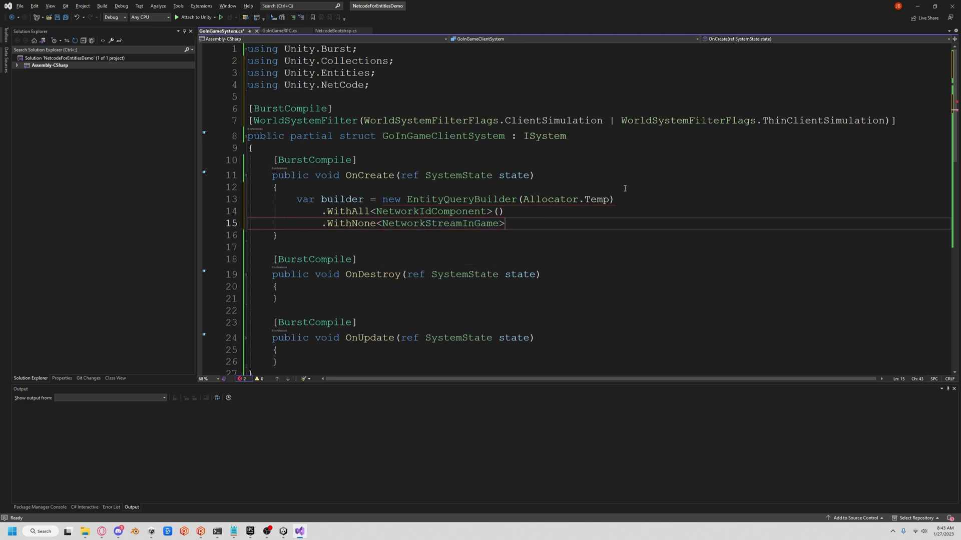
pyautogui.write('();')
pyautogui.hotkey('ctrl', 's')
# Call state.RequireForUpdate(state.GetEntityQuery(builder)) after the query
pyautogui.press('Return')
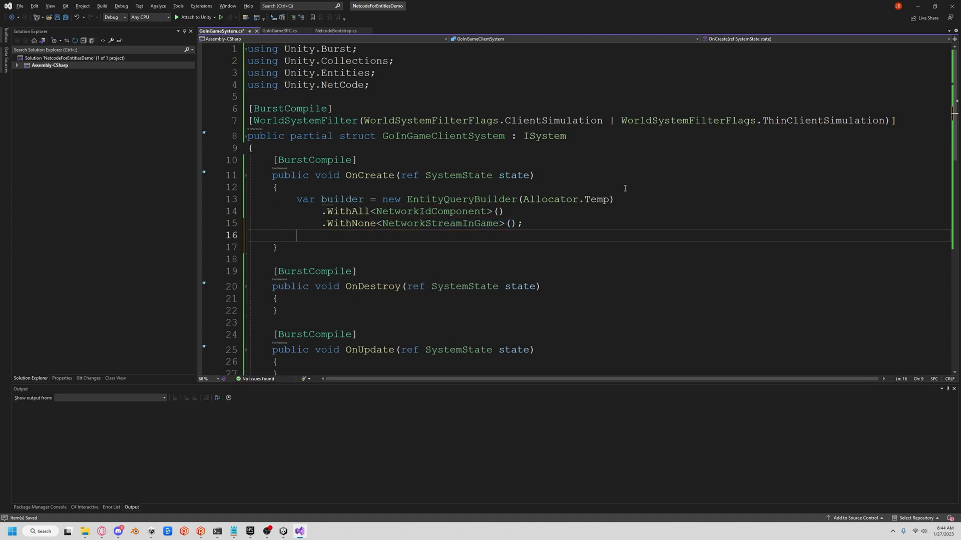
pyautogui.write('state.R')
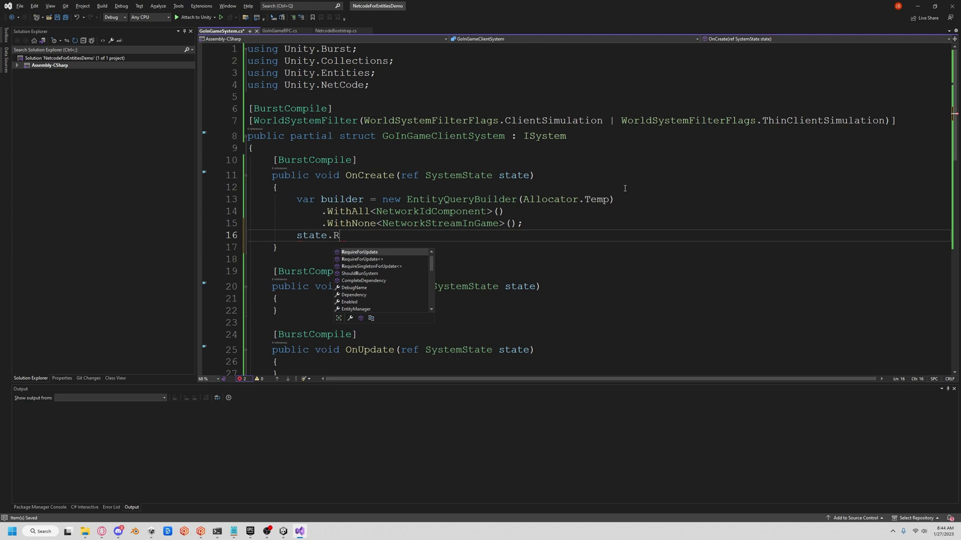
pyautogui.write('equ')
pyautogui.press('Tab')
pyautogui.write('(')
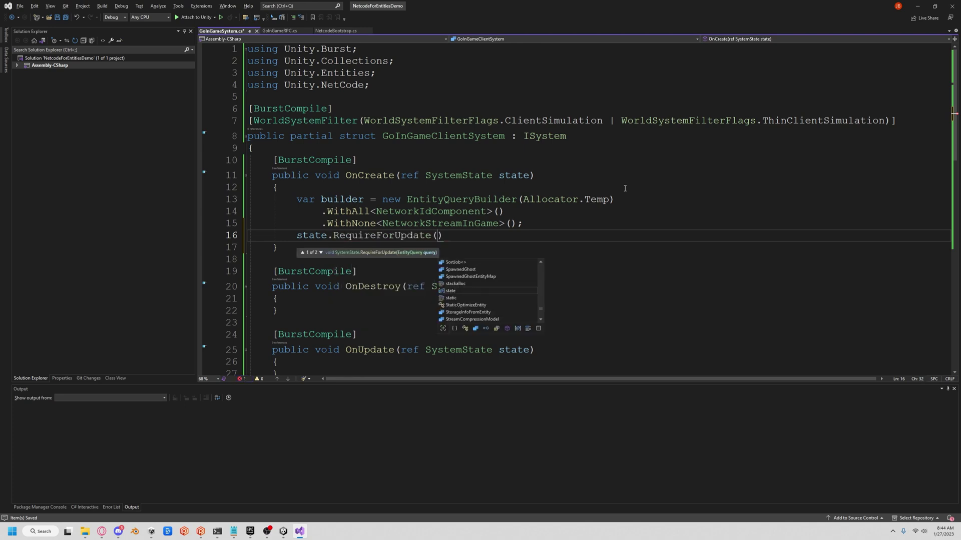
pyautogui.write('entity')
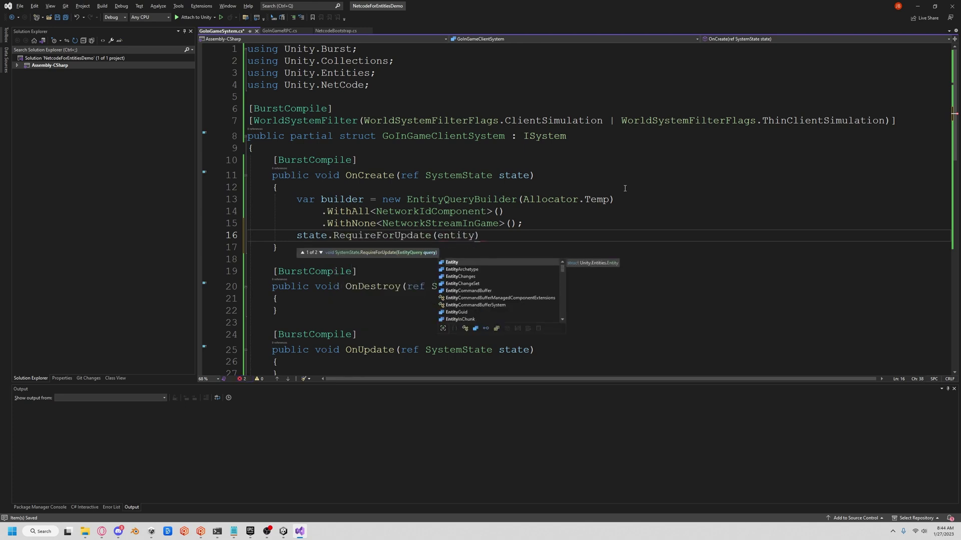
pyautogui.press('BackSpace')
pyautogui.press('BackSpace')
pyautogui.press('BackSpace')
pyautogui.write('state.')
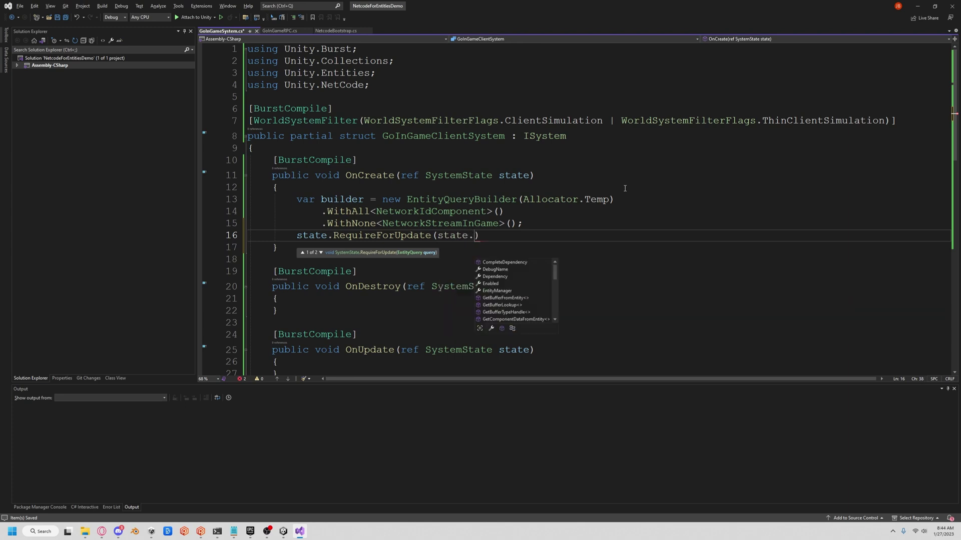
pyautogui.write('GetEnt')
pyautogui.press('Tab')
pyautogui.write('(')
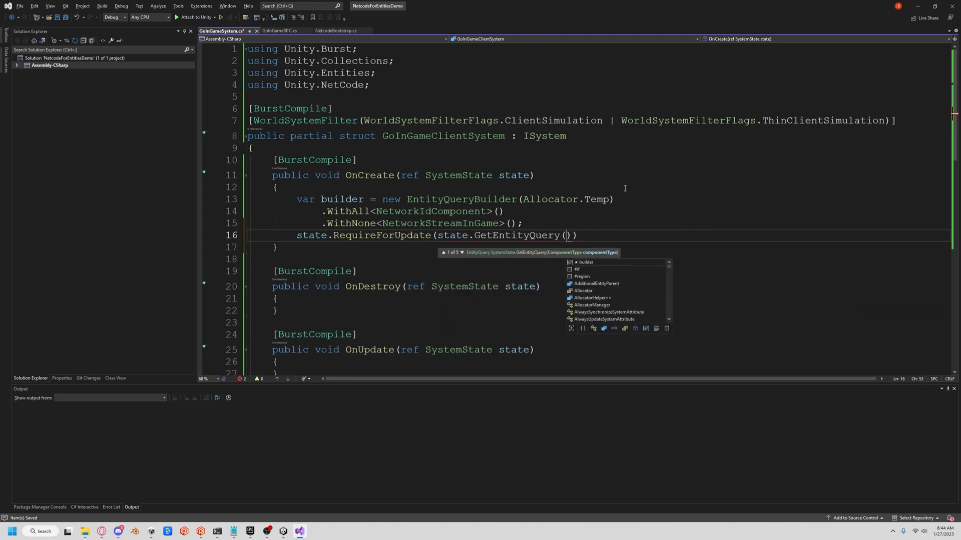
pyautogui.write('builder))')
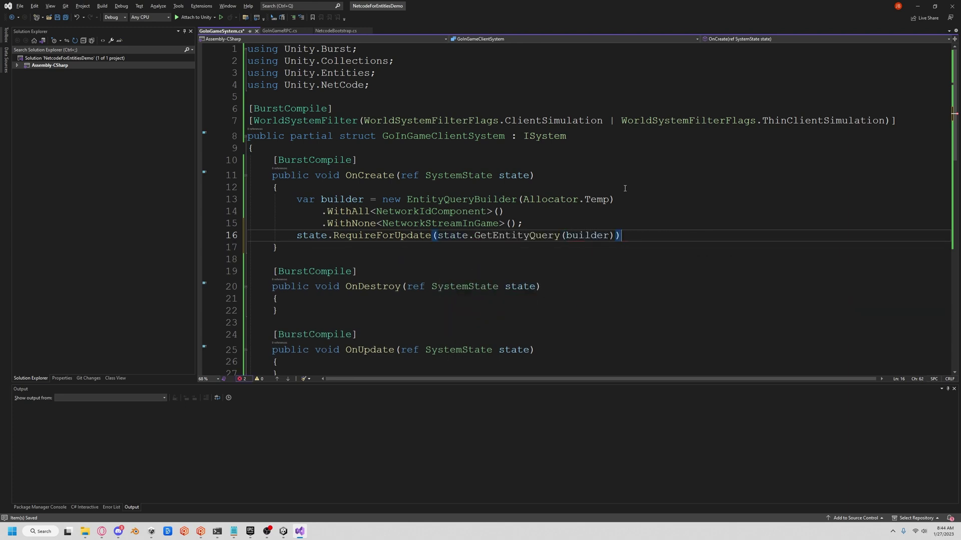
pyautogui.write(';')
pyautogui.scroll(-1, 451, 271)
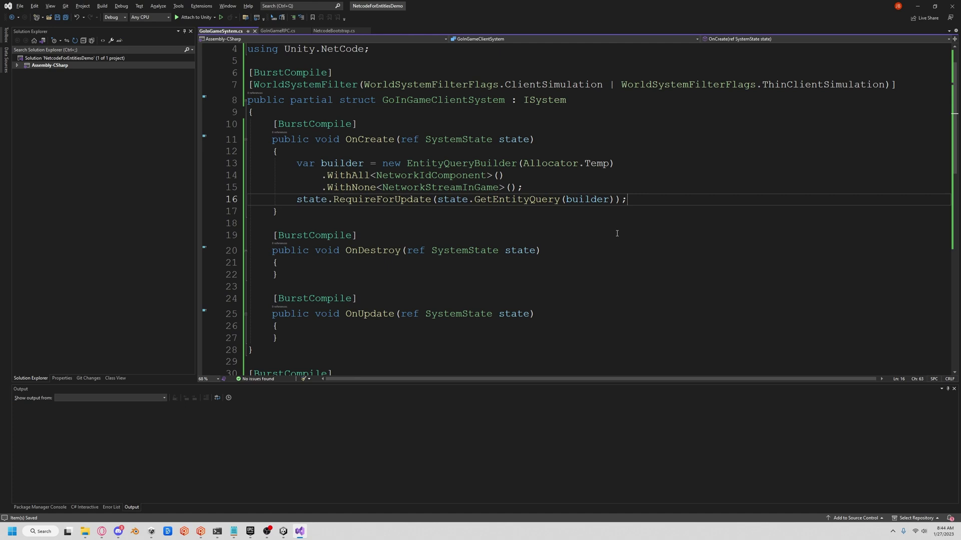
# Declare an EntityCommandBuffer with the Temp allocator in client OnUpdate
pyautogui.click(358, 326)
pyautogui.scroll(-2, 357, 274)
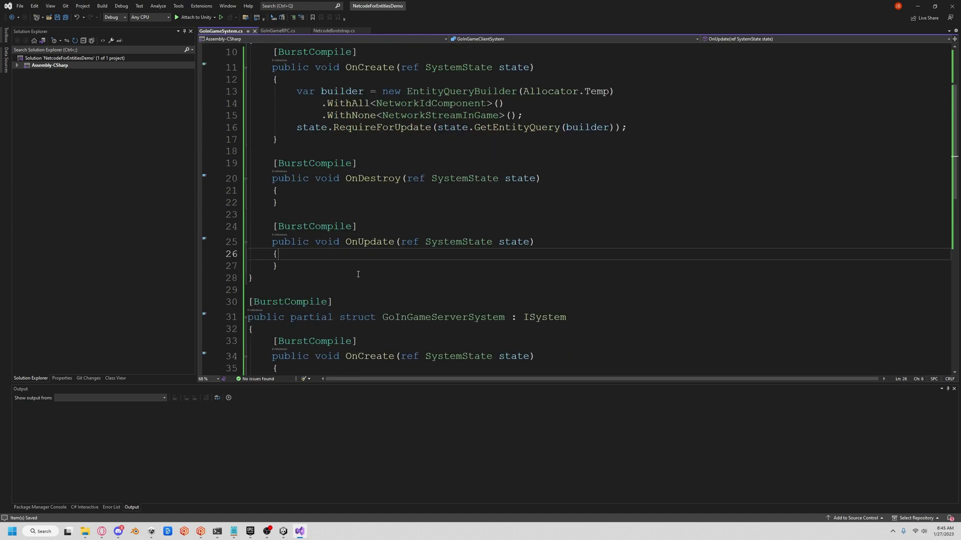
pyautogui.press('Return')
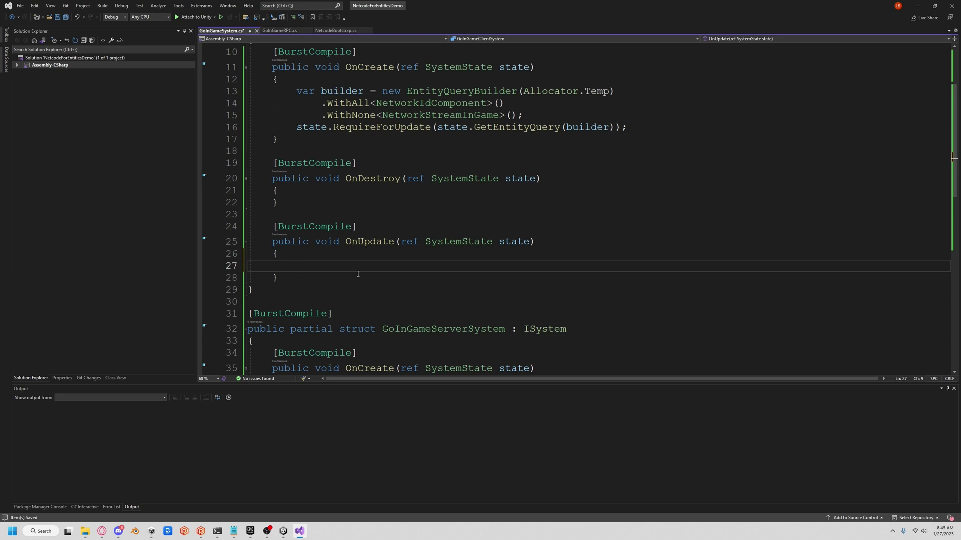
pyautogui.write('v')
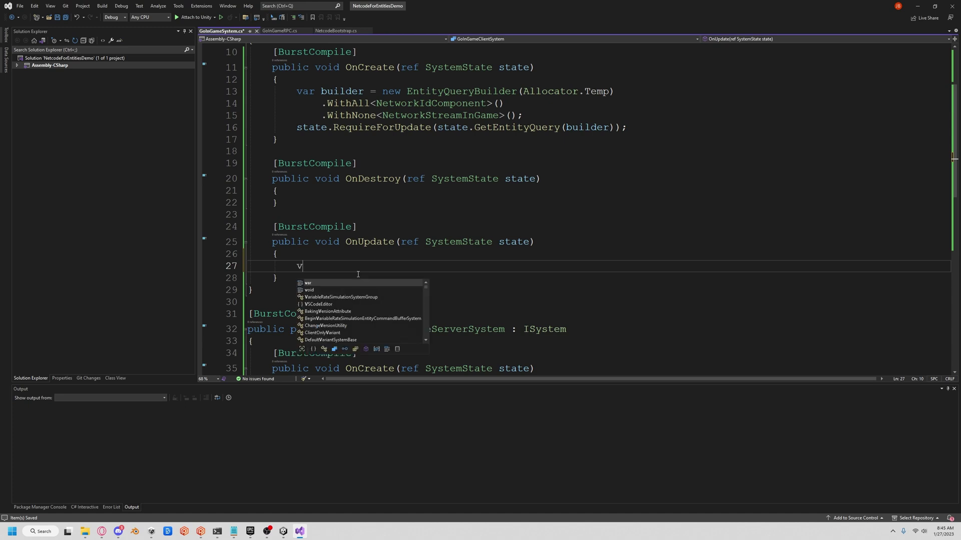
pyautogui.write('ar commandBuff')
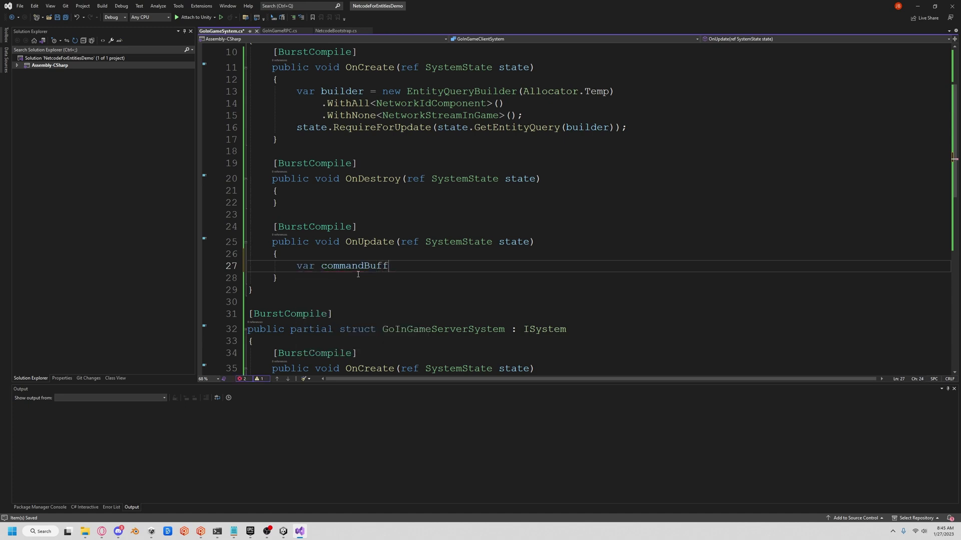
pyautogui.write('er = new Entity')
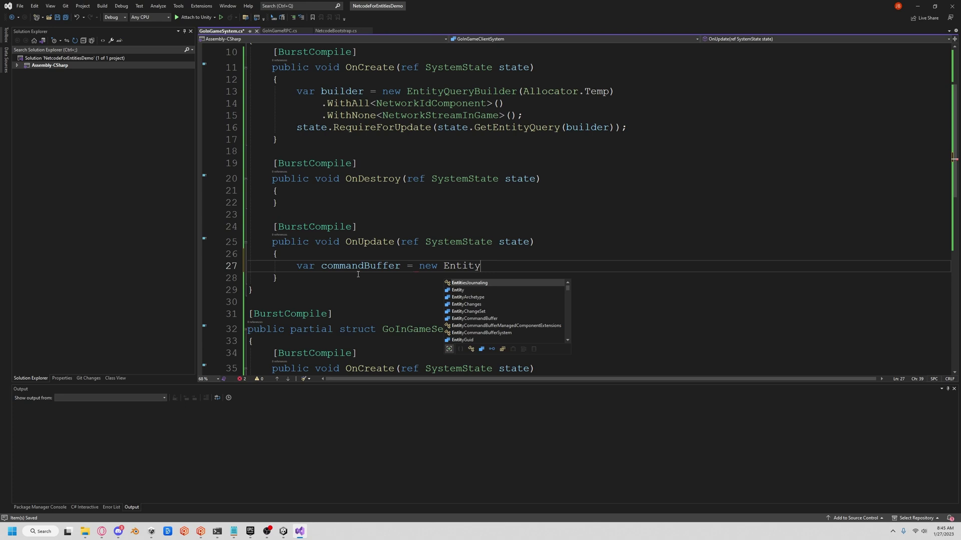
pyautogui.write('Comm')
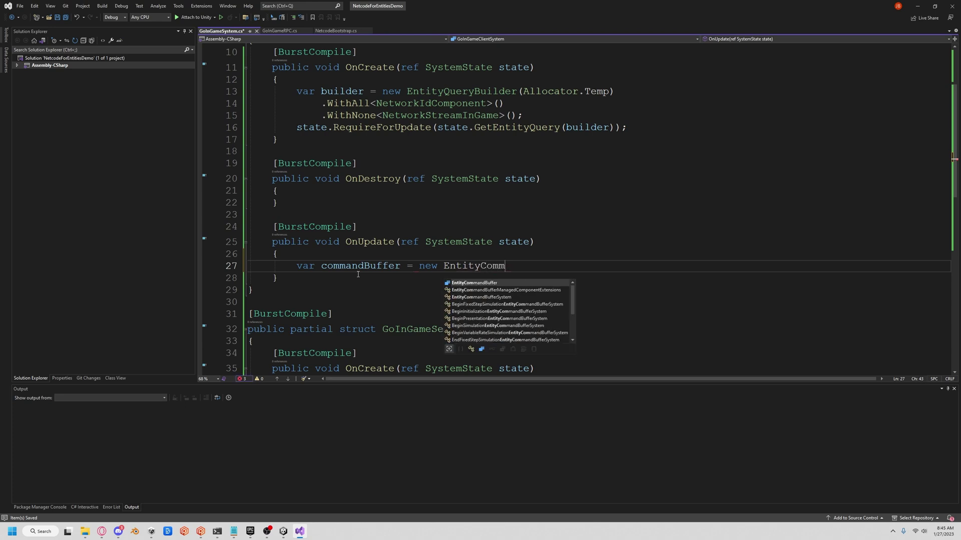
pyautogui.write('and')
pyautogui.press('Tab')
pyautogui.write('(Allo')
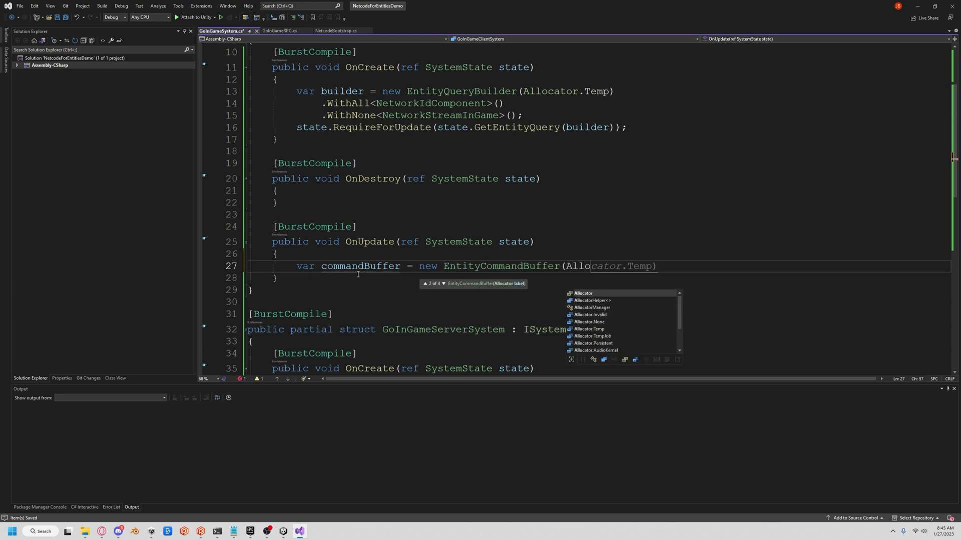
pyautogui.write('cator.Te')
pyautogui.press('Tab')
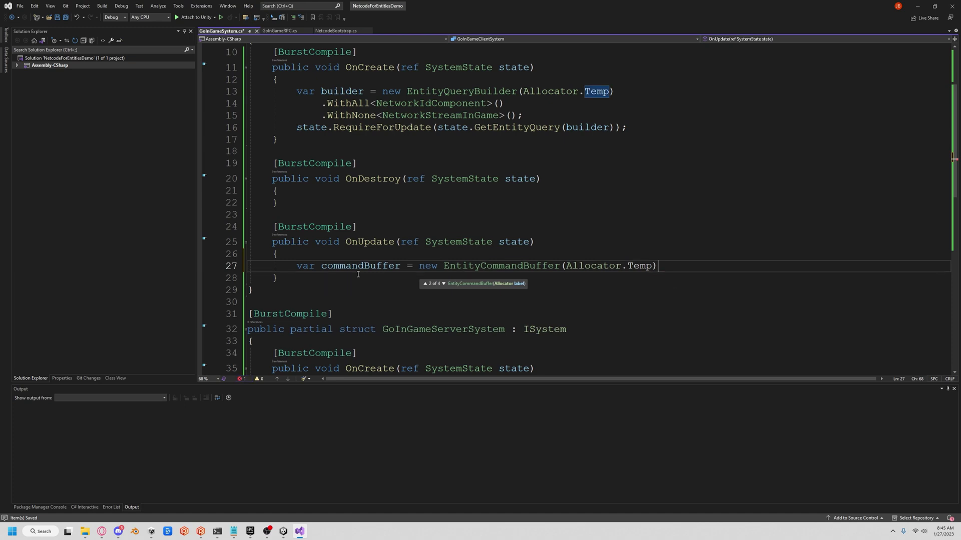
pyautogui.write(');')
# Loop over NetworkIdComponent entities lacking NetworkStreamInGame, tagging each with NetworkStreamInGame
pyautogui.press('Return')
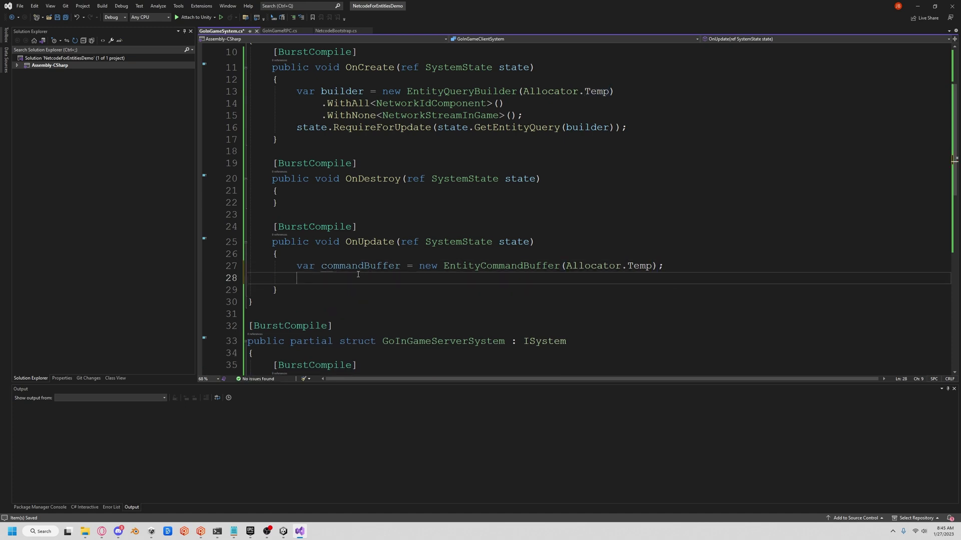
pyautogui.write('fo')
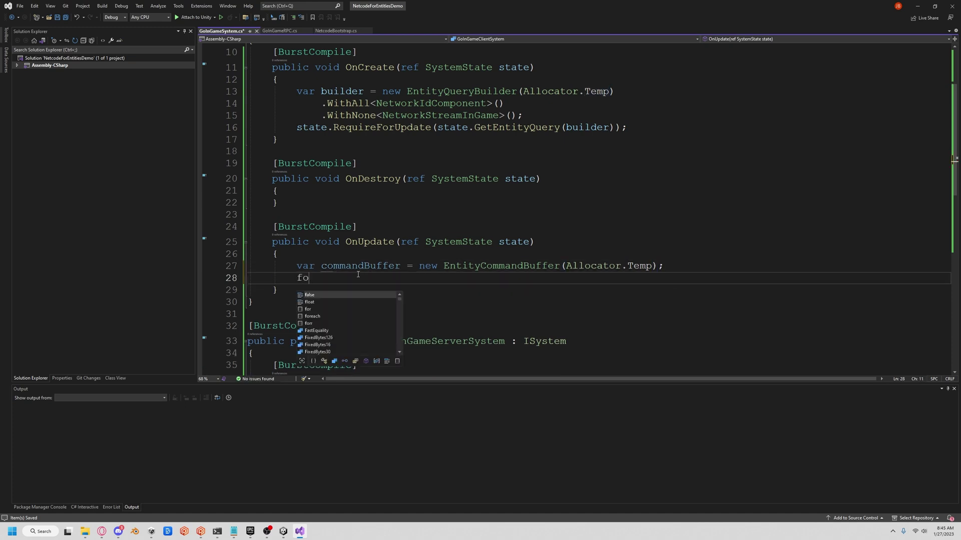
pyautogui.write('reach(var (id, entity) in SystemAPI.')
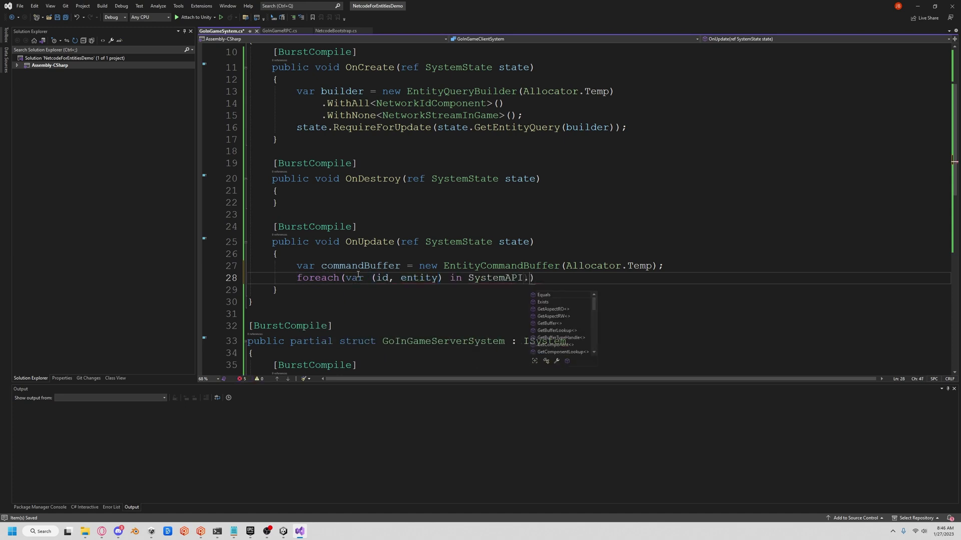
pyautogui.write('Query<RefRO<NetworkIdComponent>>().WithEntityAccess().WithNone<netws')
pyautogui.press('Tab')
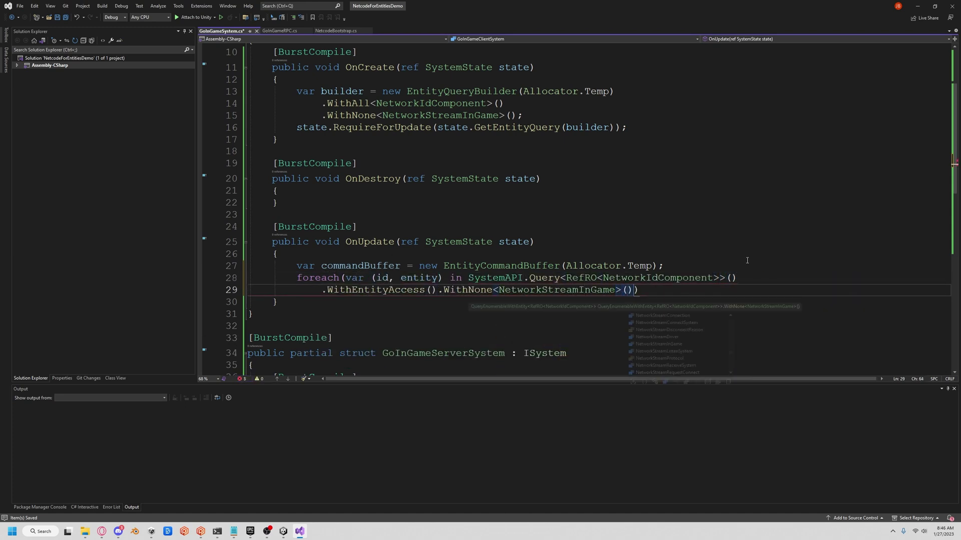
pyautogui.write('())')
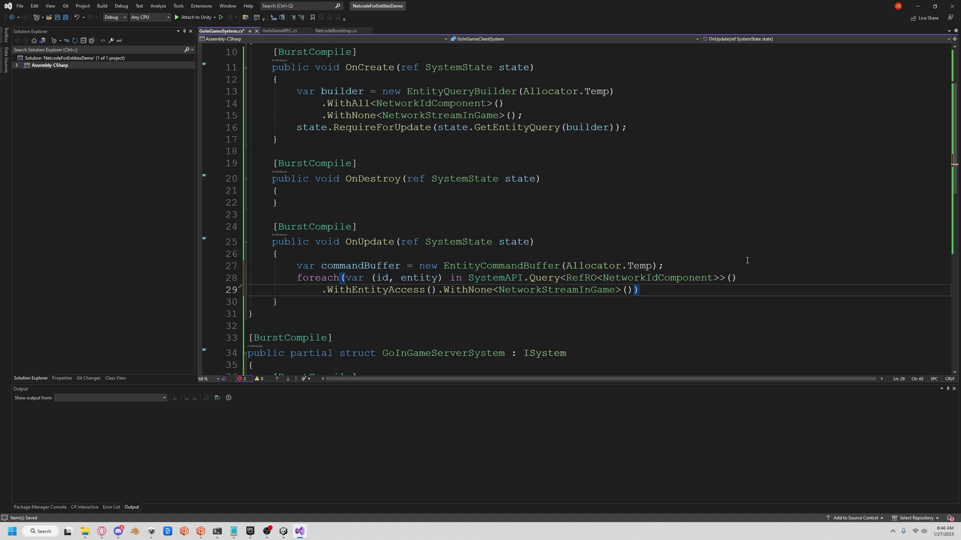
pyautogui.write('{')
pyautogui.press('Return')
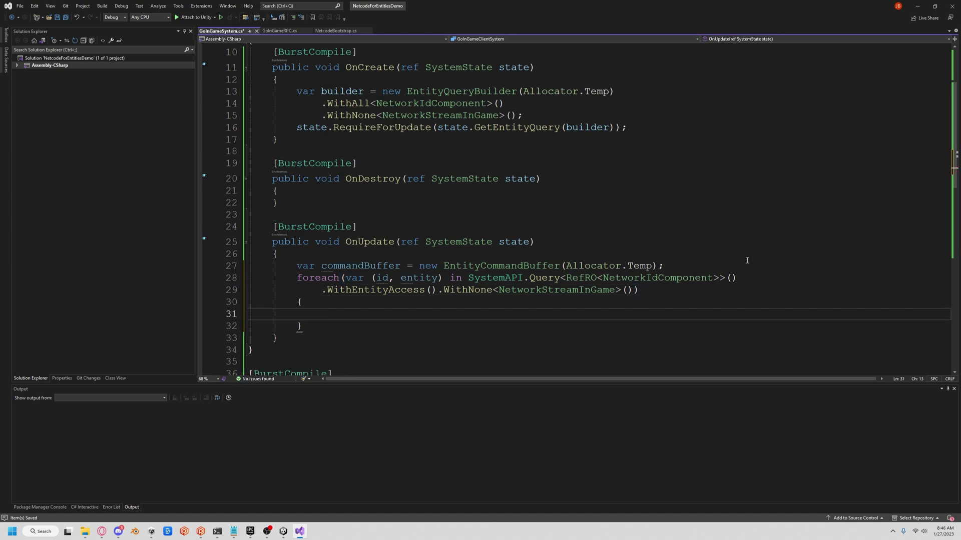
pyautogui.write('comman')
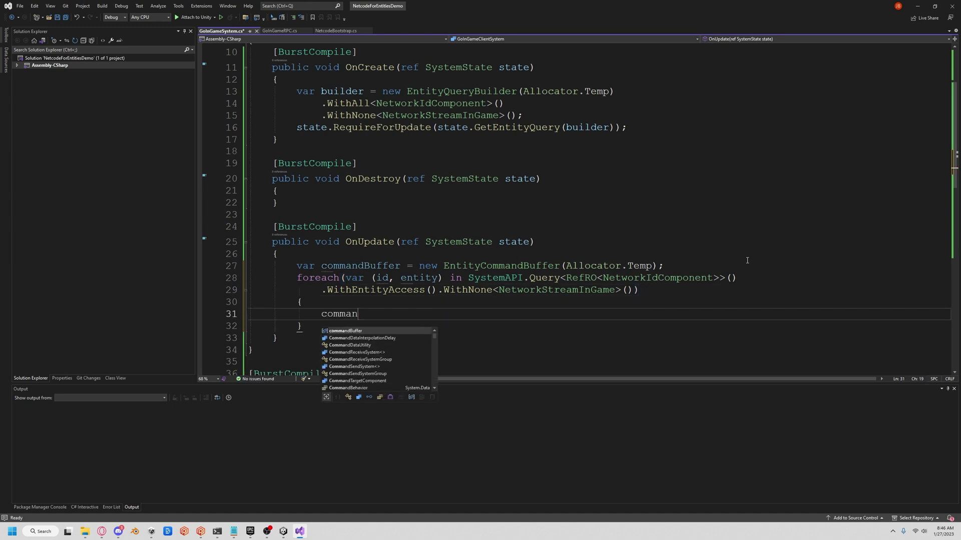
pyautogui.write('d.AddCo')
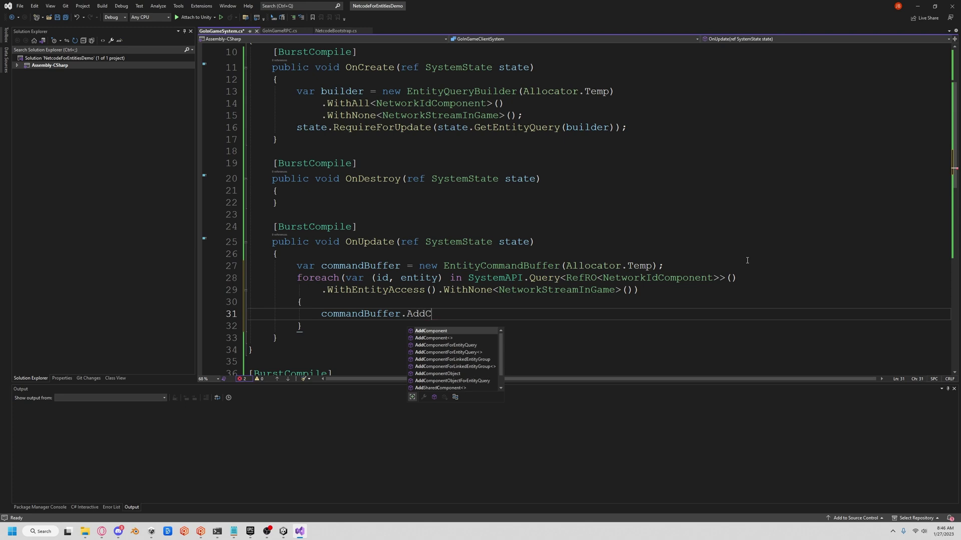
pyautogui.write('(')
pyautogui.press('BackSpace')
pyautogui.write('<')
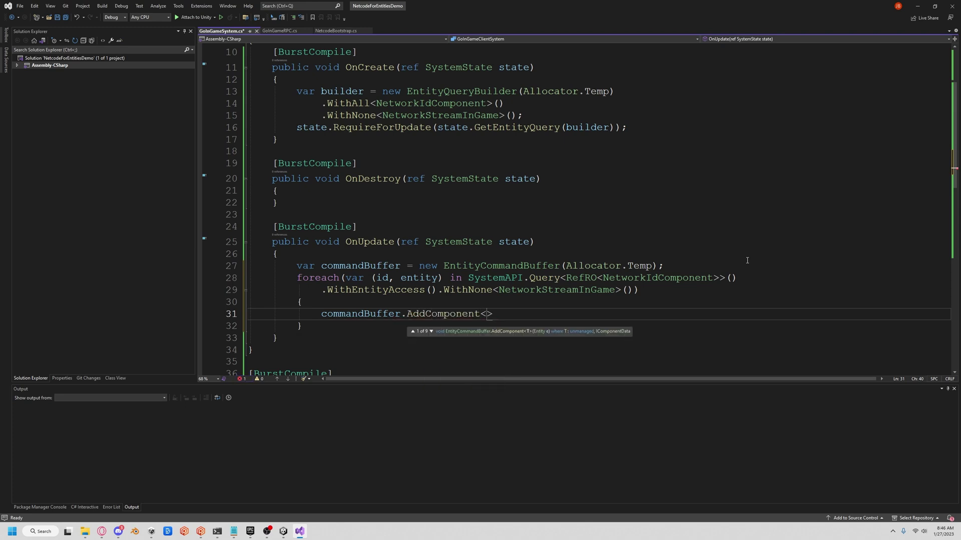
pyautogui.write('network')
pyautogui.press('Tab')
pyautogui.write('>')
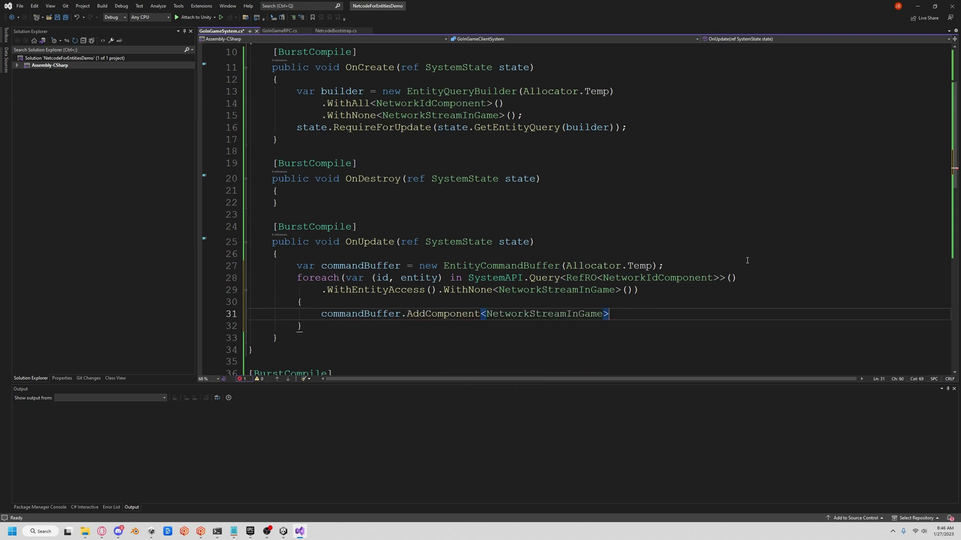
pyautogui.write('(entity);')
pyautogui.hotkey('ctrl', 's')
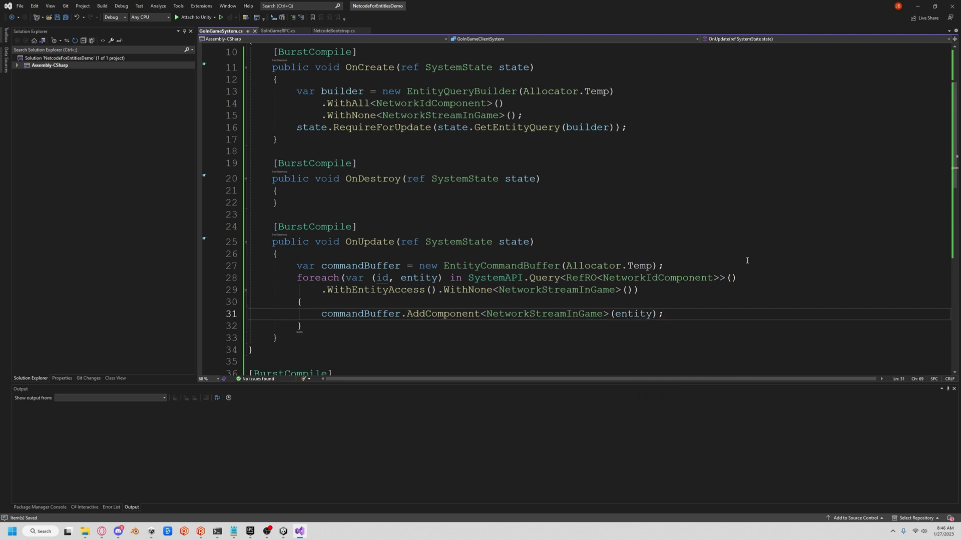
# Create a request entity through the command buffer and add GoInGameRPC to it
pyautogui.press('Return')
pyautogui.write('var req =')
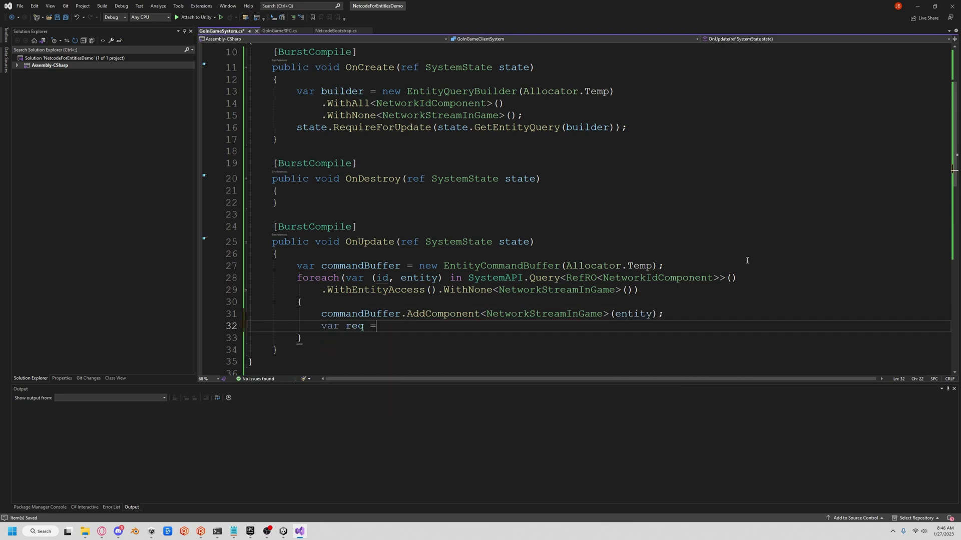
pyautogui.write(' Commmand')
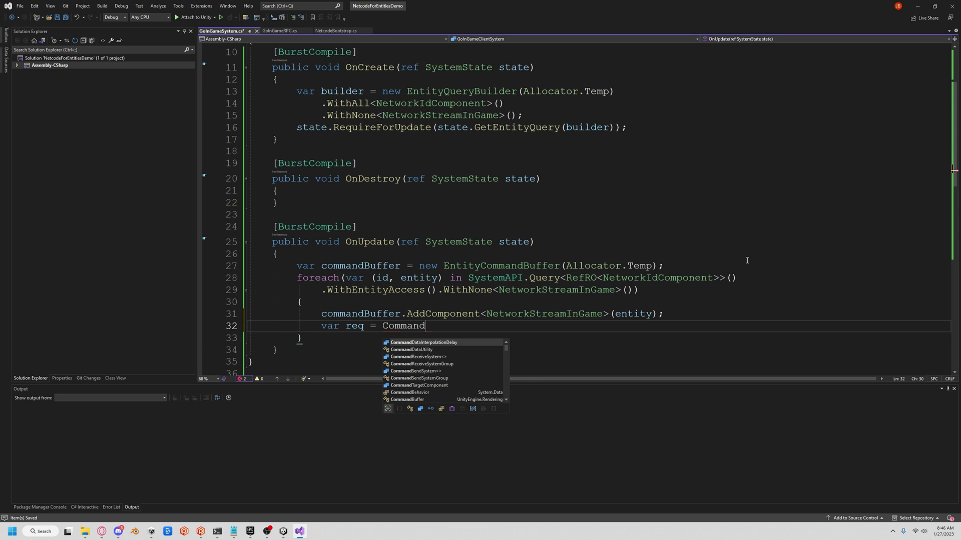
pyautogui.write('Bu')
pyautogui.press('Tab')
pyautogui.write('.')
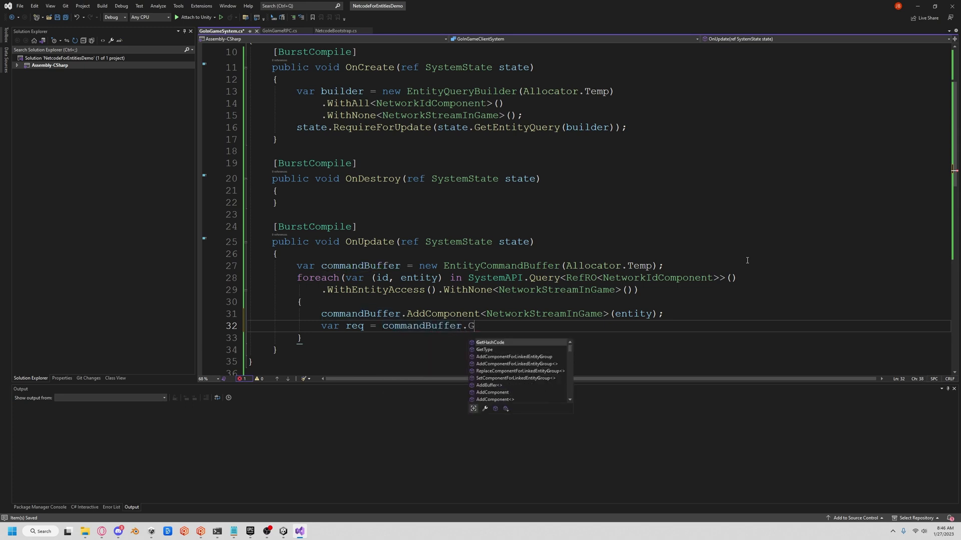
pyautogui.write('C')
pyautogui.press('Tab')
pyautogui.write(';')
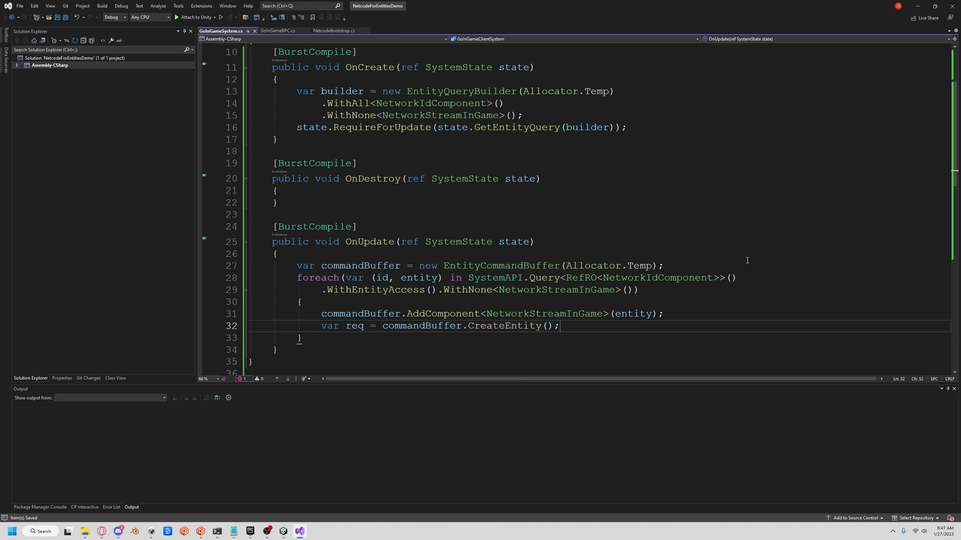
pyautogui.press('Return')
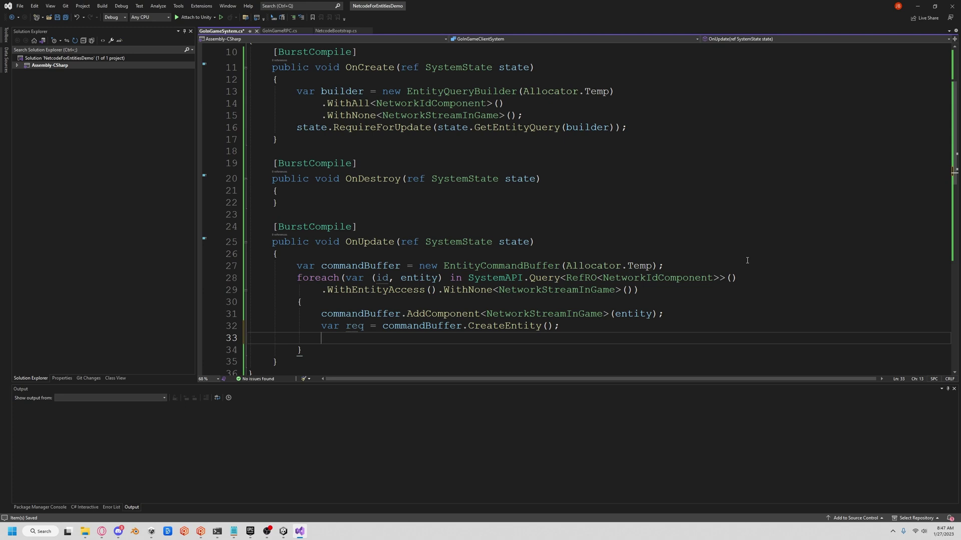
pyautogui.write('com')
pyautogui.press('Tab')
pyautogui.write('.AddComponent<GoIn')
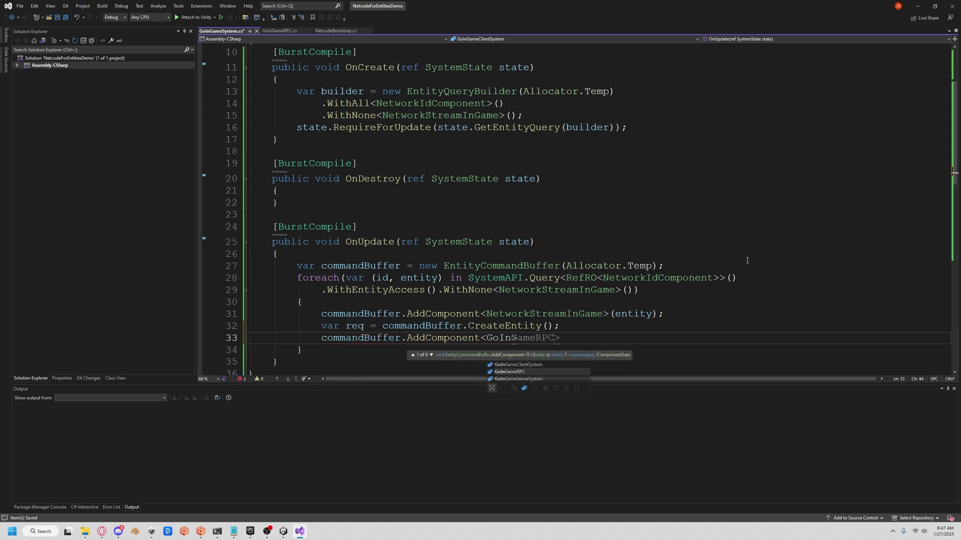
pyautogui.press('Tab')
pyautogui.write('(req);')
# Add SendRpcCommandRequestComponent to the request entity and start a line after the loop
pyautogui.press('Return')
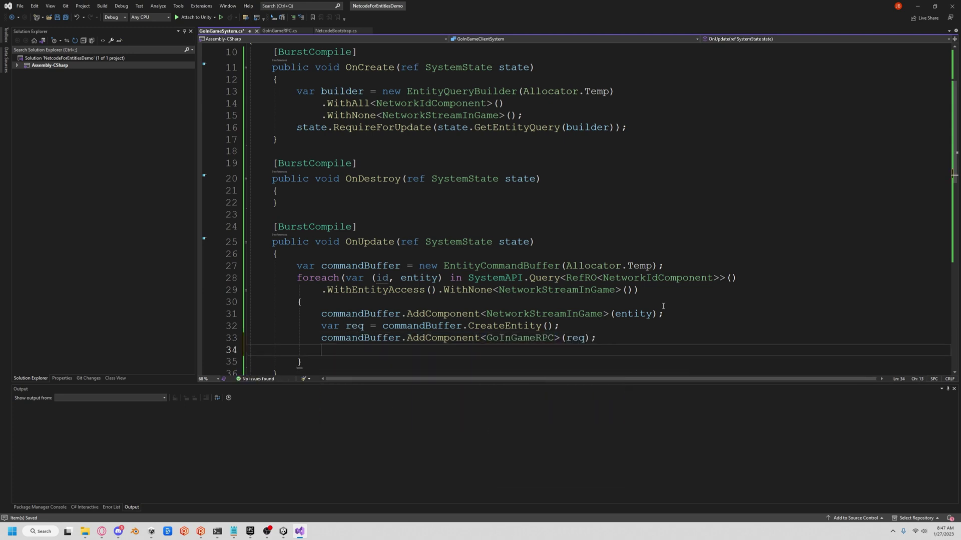
pyautogui.write('com')
pyautogui.press('Tab')
pyautogui.write('.Add')
pyautogui.press('Tab')
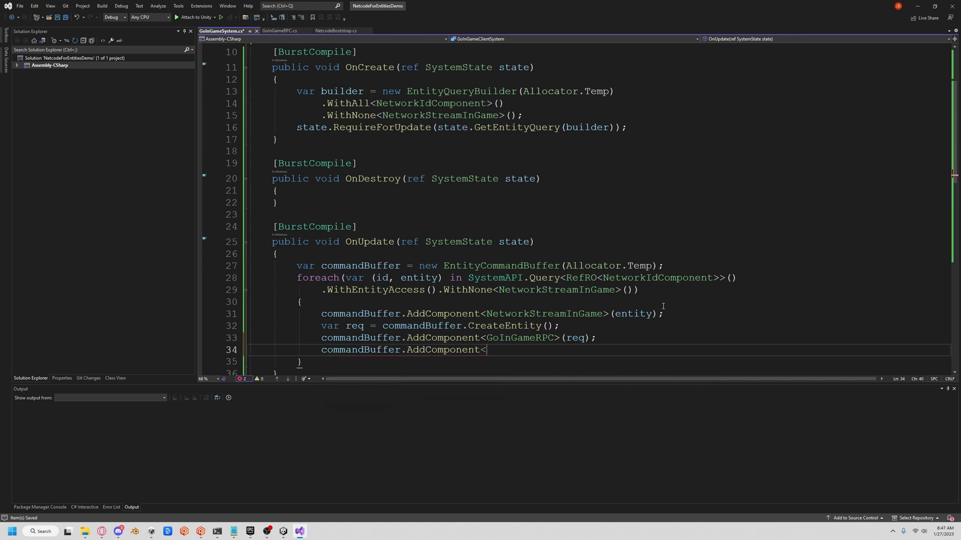
pyautogui.write('(req, new SendRpcCommandRequestComponent {  TargetConnection = entity });')
pyautogui.scroll(-2, 571, 301)
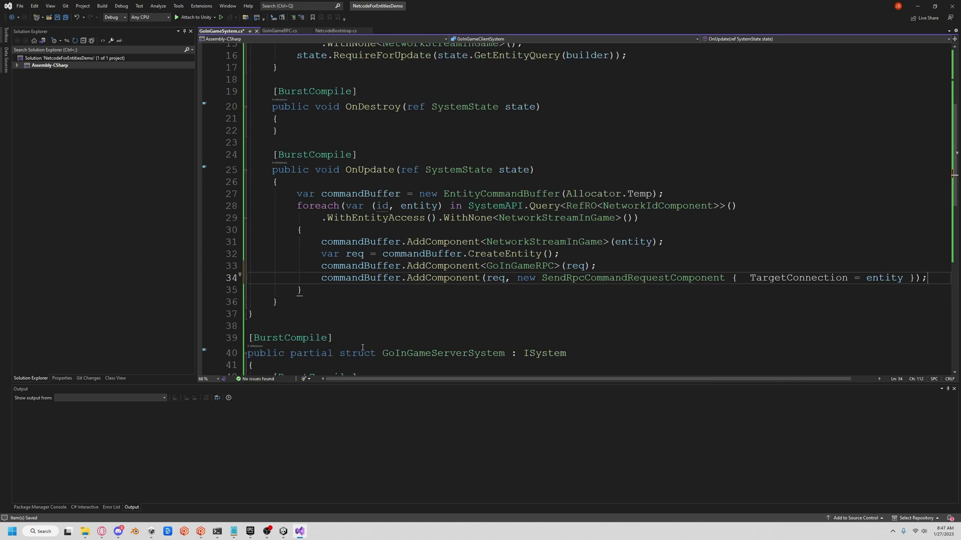
pyautogui.press('Down')
pyautogui.press('End')
pyautogui.press('Return')
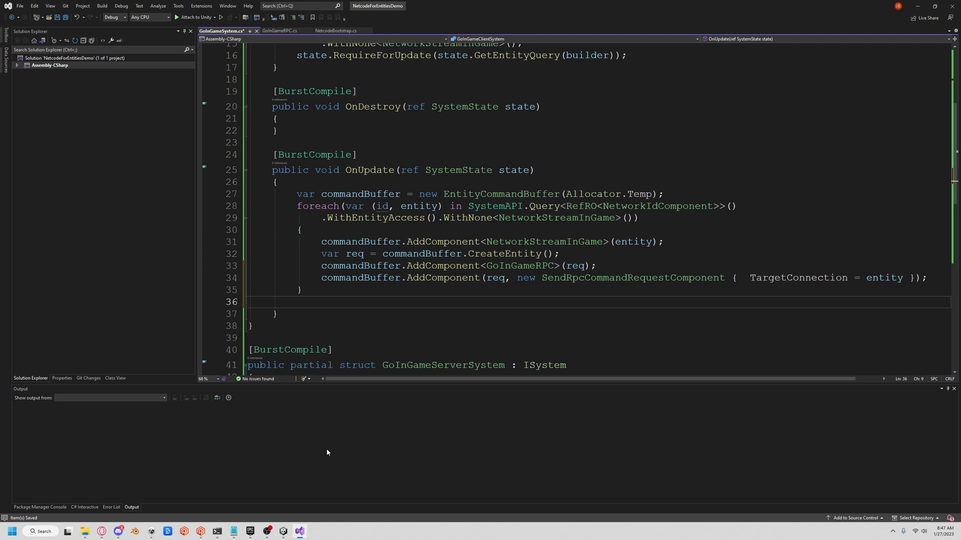
pyautogui.write('commandBuffer.Playback(state.EntityManager)')
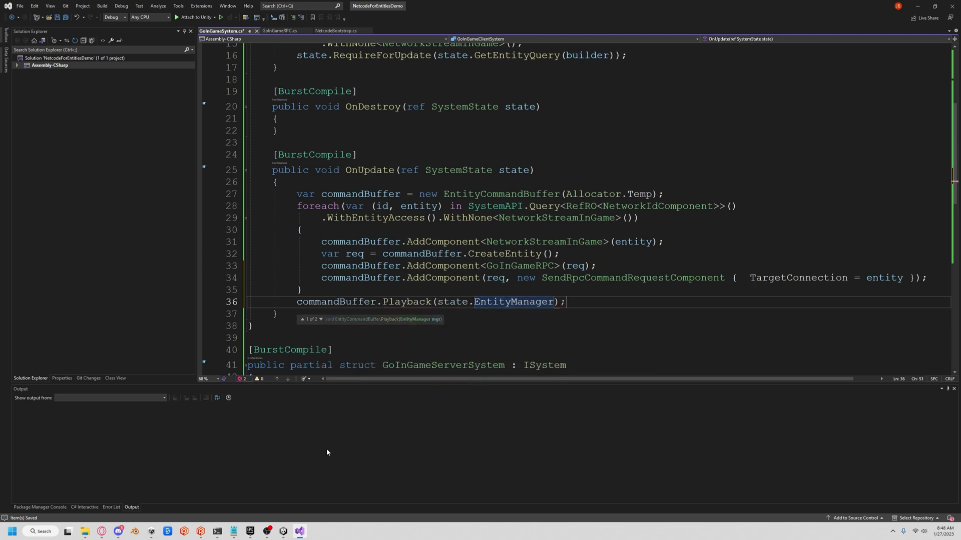
pyautogui.write(';')
pyautogui.scroll(1, 501, 340)
pyautogui.scroll(-1, 500, 339)
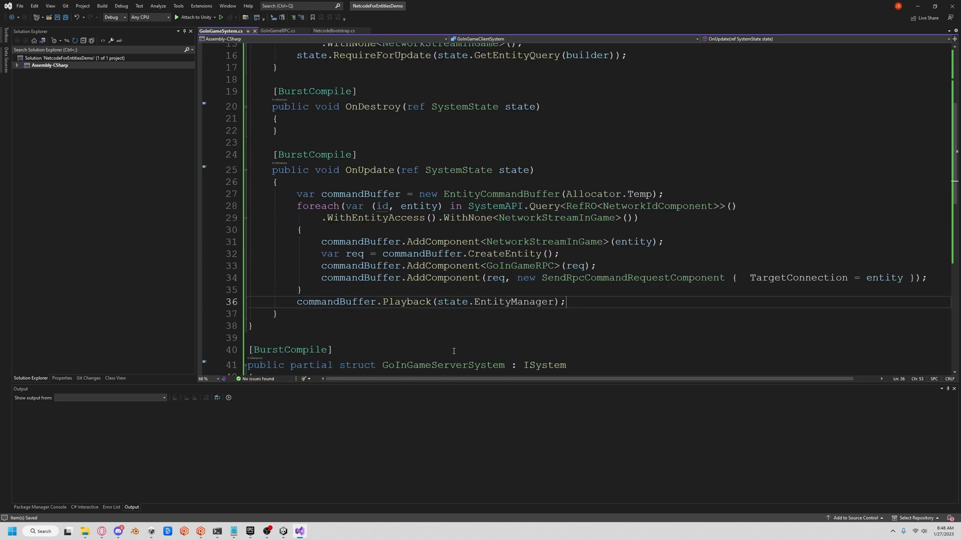
pyautogui.scroll(1, 410, 348)
pyautogui.scroll(2, 360, 326)
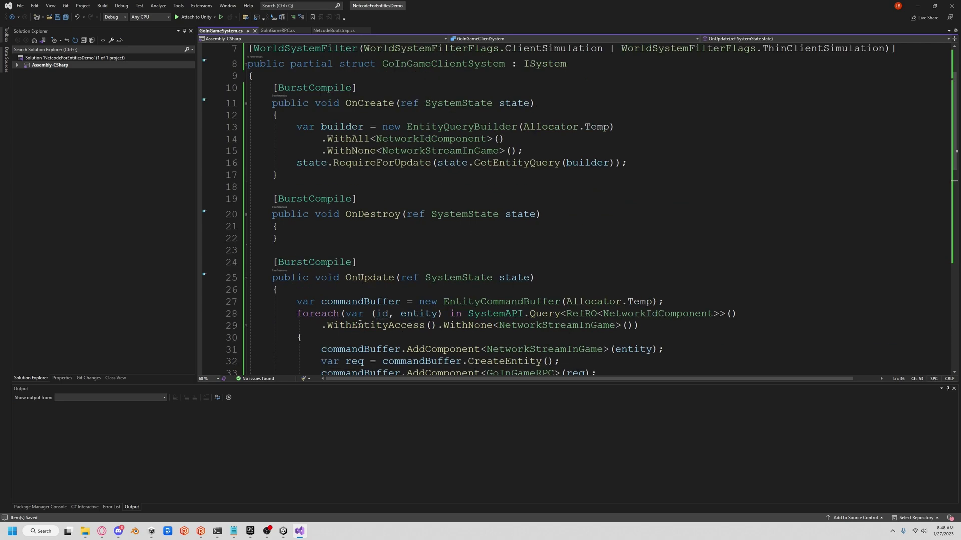
pyautogui.moveTo(354, 314)
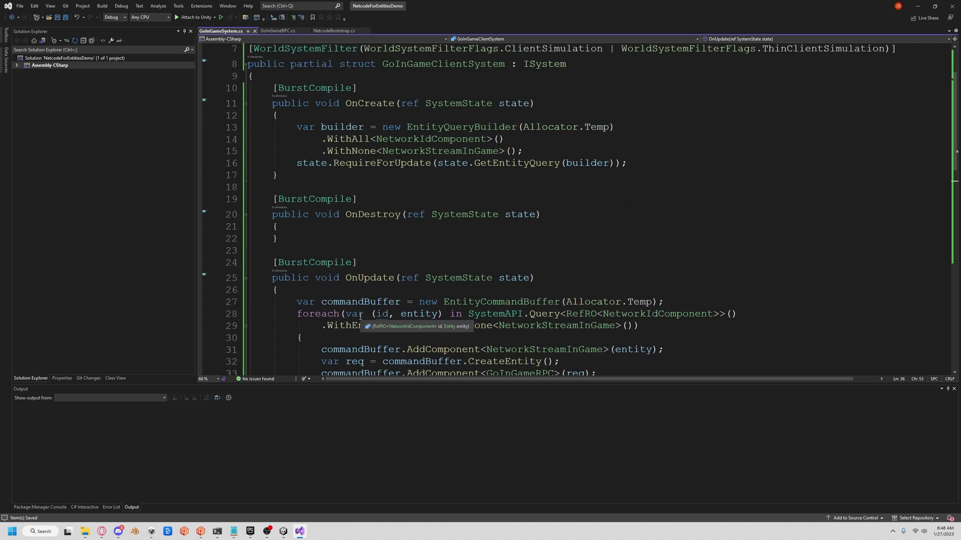
pyautogui.scroll(-4, 361, 317)
pyautogui.scroll(-2, 360, 317)
pyautogui.scroll(4, 356, 317)
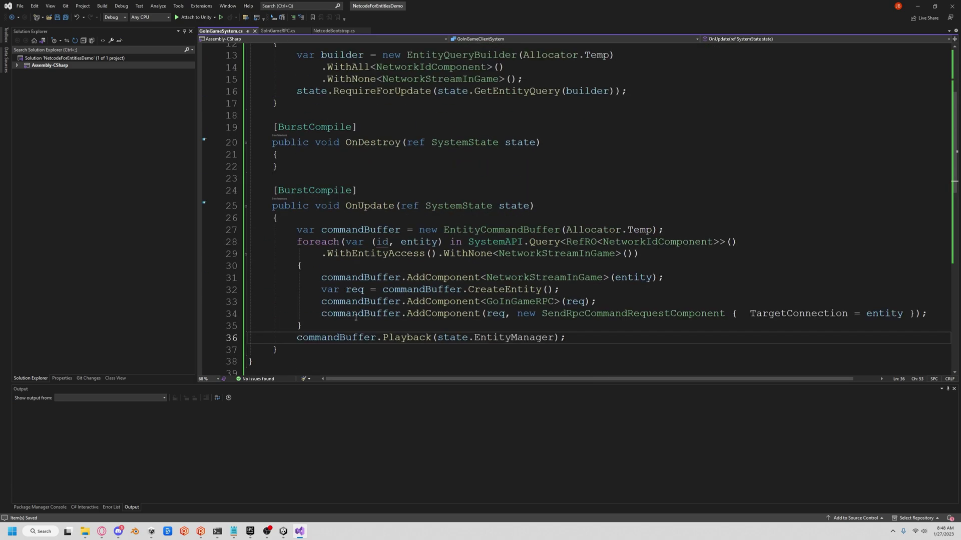
pyautogui.scroll(-4, 355, 318)
pyautogui.scroll(-2, 355, 317)
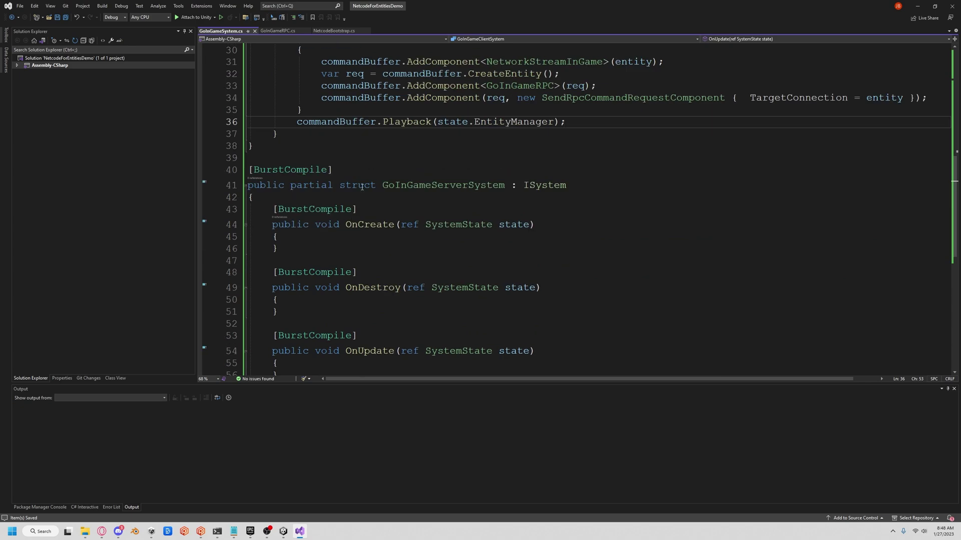
pyautogui.scroll(4, 480, 233)
pyautogui.scroll(5, 321, 113)
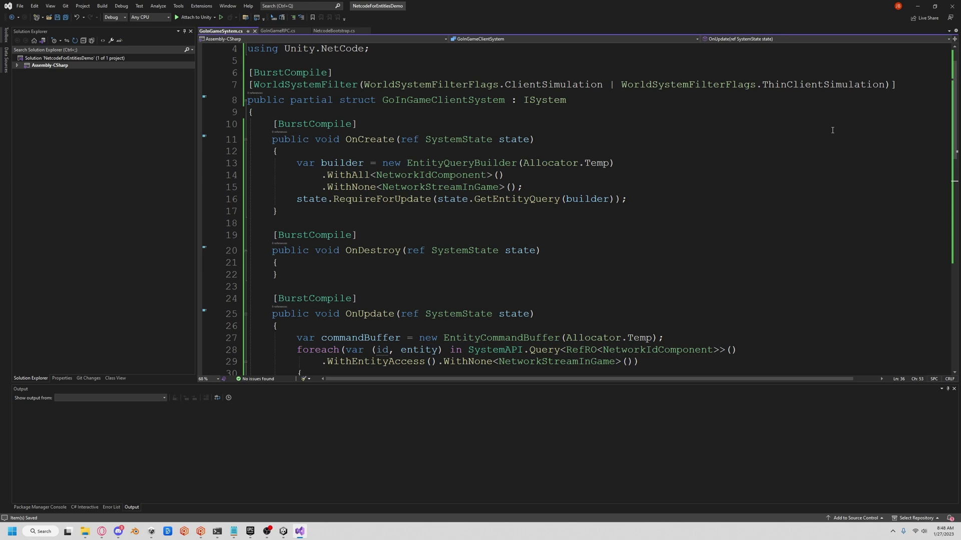
# Give GoInGameServerSystem the client's BurstCompile and WorldSystemFilter attributes, using the ServerSimulation flag
pyautogui.click(913, 89)
pyautogui.scroll(-5, 679, 145)
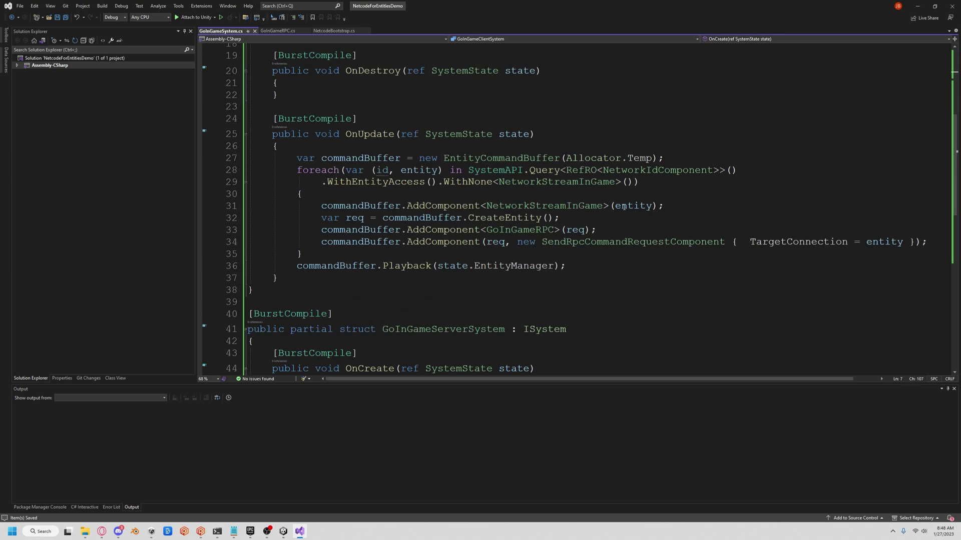
pyautogui.scroll(-5, 679, 145)
pyautogui.click(654, 160)
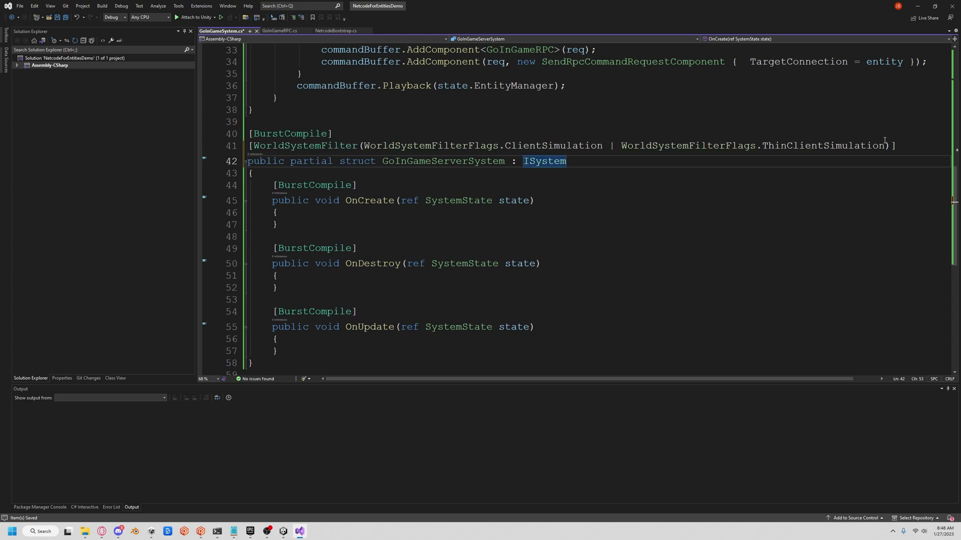
pyautogui.moveTo(888, 147); pyautogui.dragTo(363, 146)
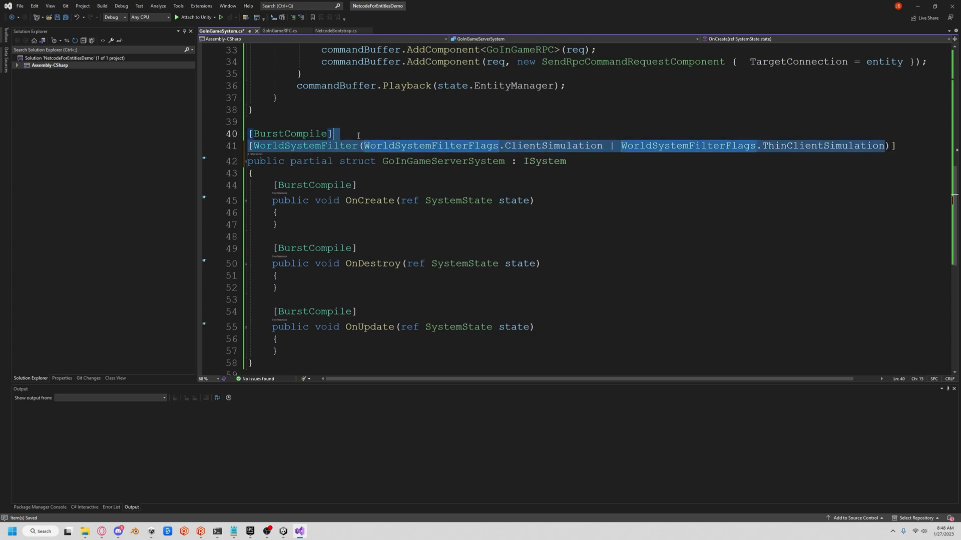
pyautogui.write('WorldSystemFilter(WorldS')
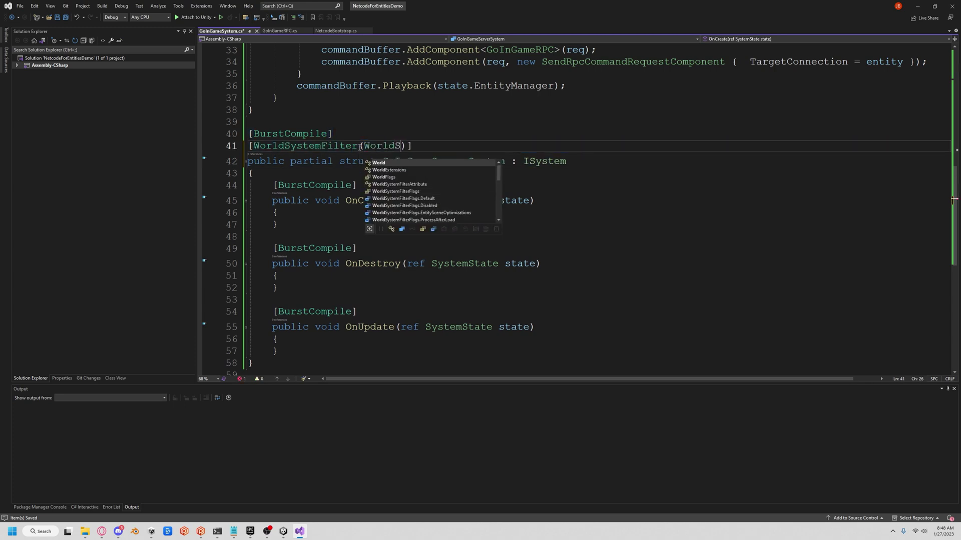
pyautogui.write('Sy.Ser')
pyautogui.press('Tab')
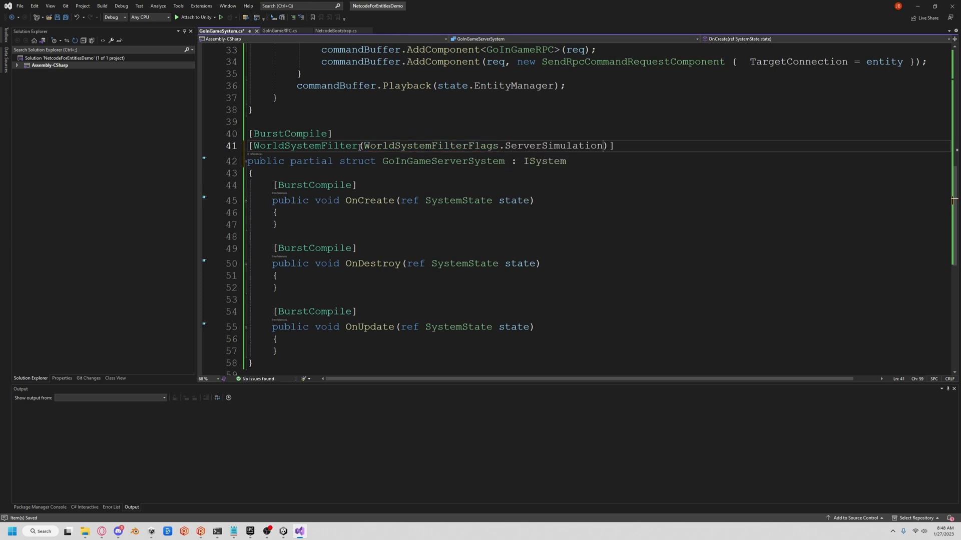
# In server OnCreate, require a GoInGameRPC plus ReceiveRpcCommandRequestComponent query built with Allocator.Temp
pyautogui.click(324, 218)
pyautogui.press('Return')
pyautogui.write('va')
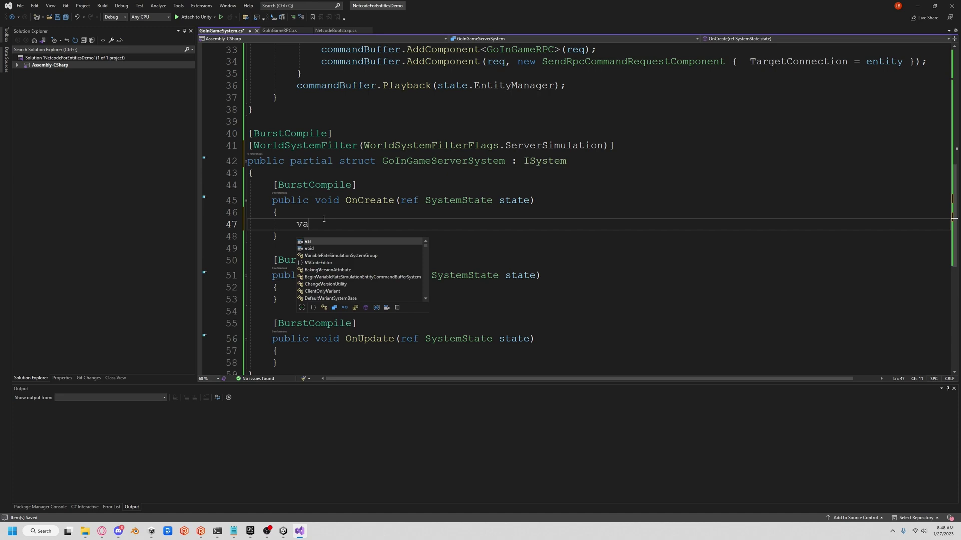
pyautogui.write('r builder = new EntityQueryBuilder(')
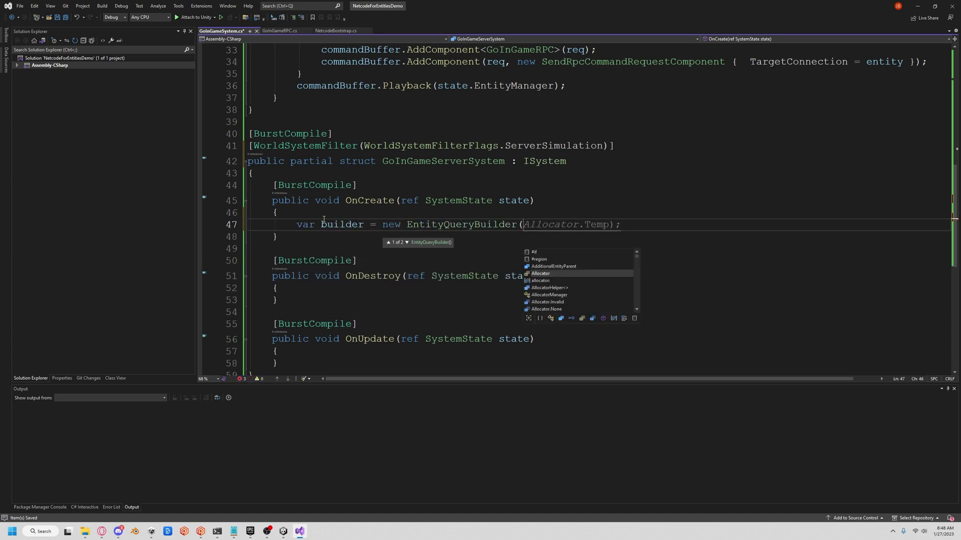
pyautogui.press('Tab')
pyautogui.press('Return')
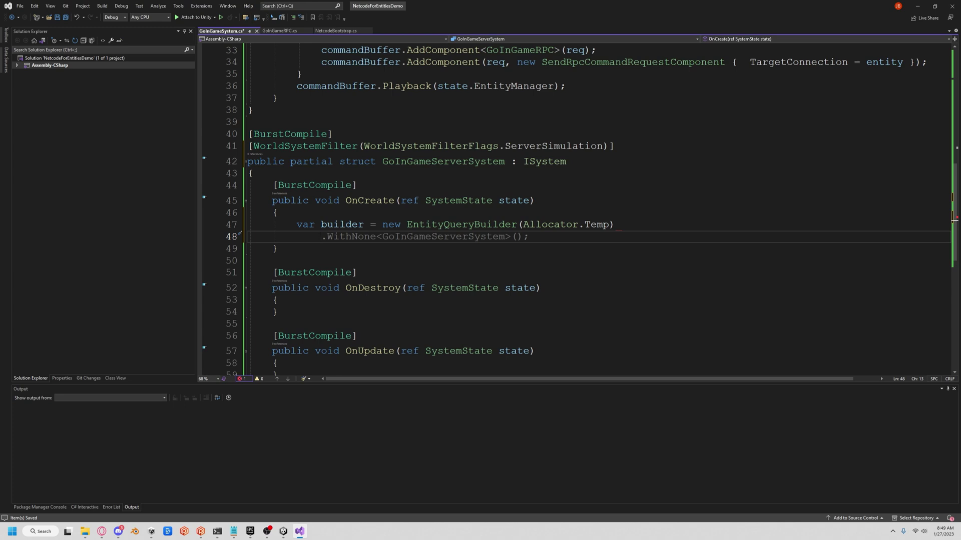
pyautogui.write('.With')
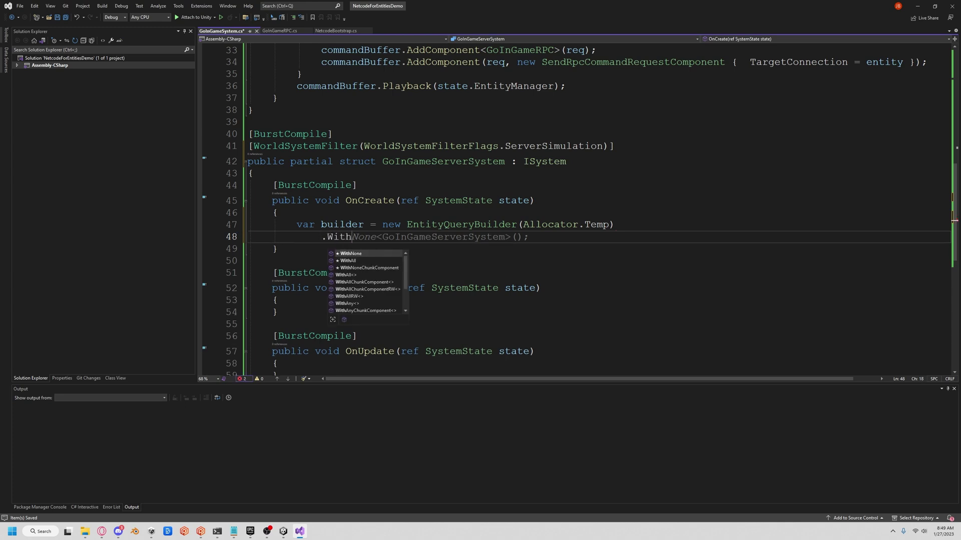
pyautogui.write('All<GoIn')
pyautogui.press('Tab')
pyautogui.write('()')
pyautogui.press('Return')
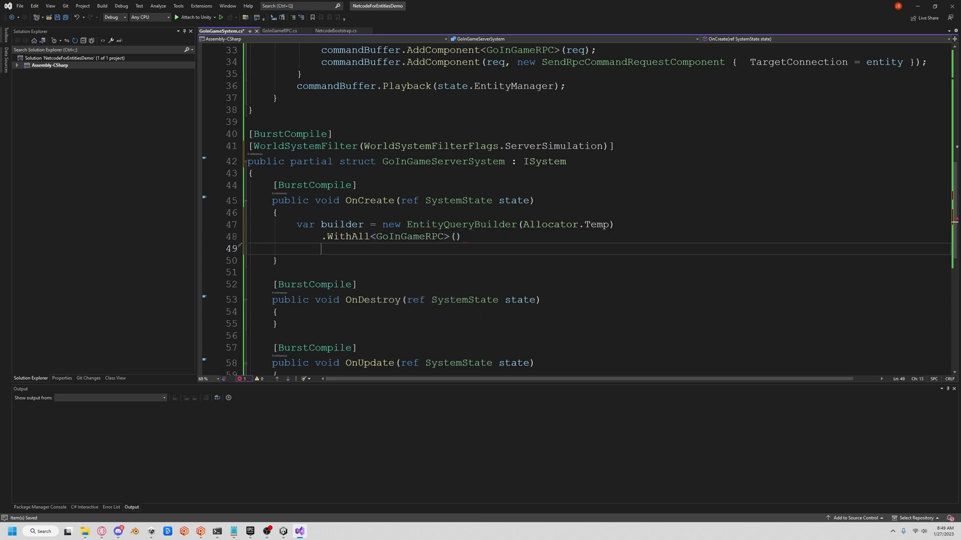
pyautogui.write('.WithAll<ReceiveRpcCommandRequestComponent>')
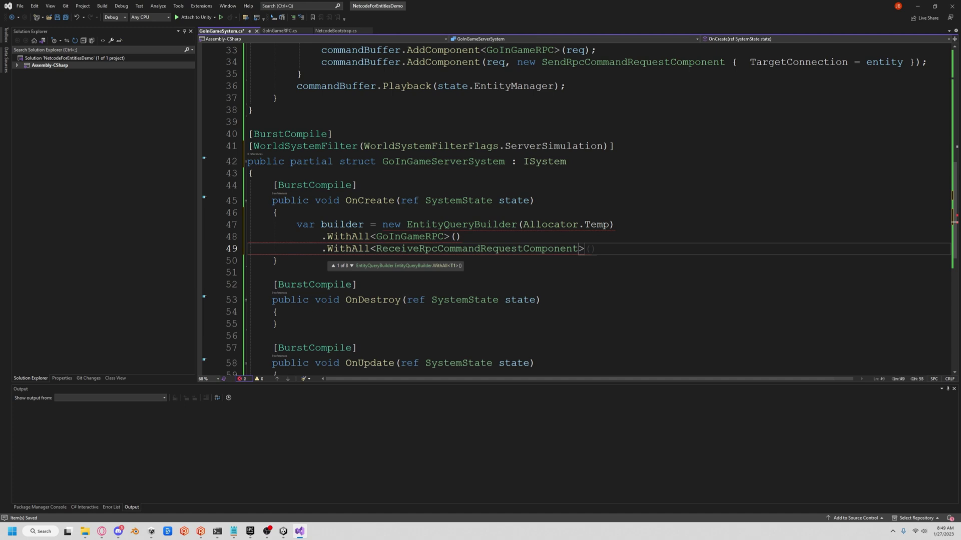
pyautogui.write('();')
pyautogui.press('Return')
pyautogui.write('s')
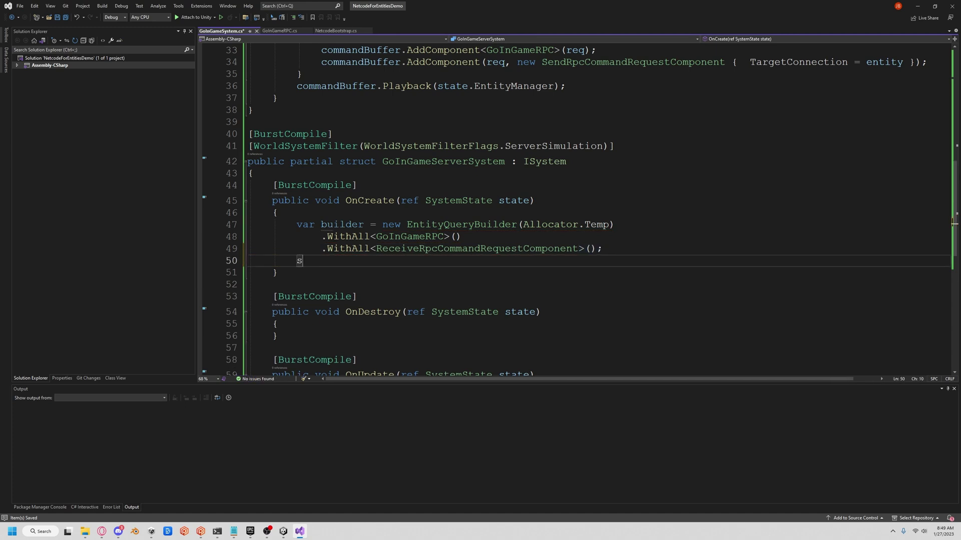
pyautogui.write('tate.RequireForUpdate(state.GetEntityQuery(builder));')
pyautogui.press('Return')
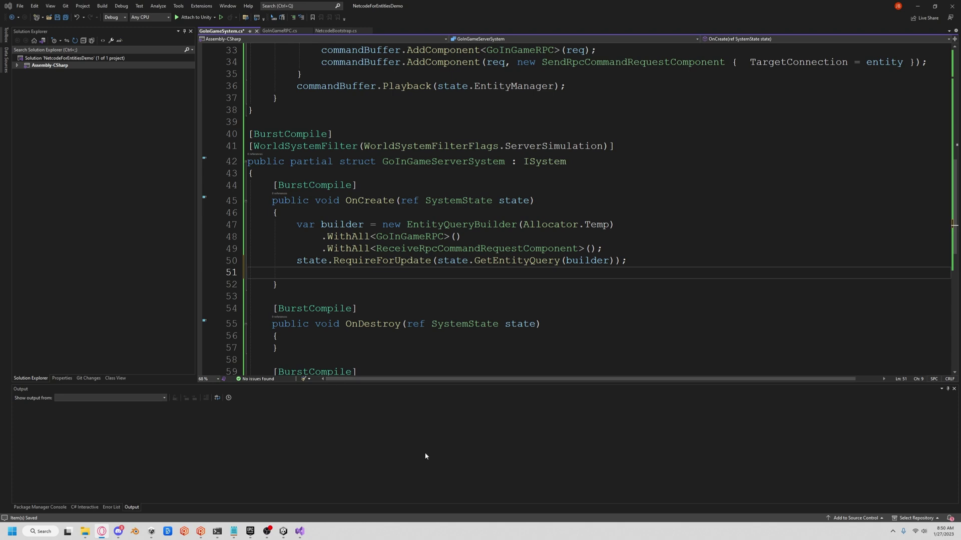
pyautogui.write('var ne')
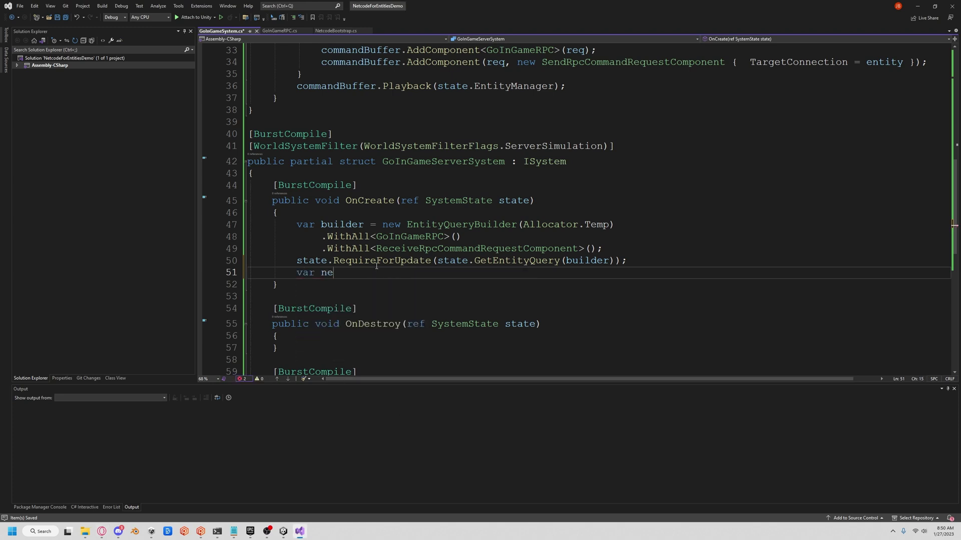
pyautogui.write('tworkId = state.GetCom')
pyautogui.write('<>')
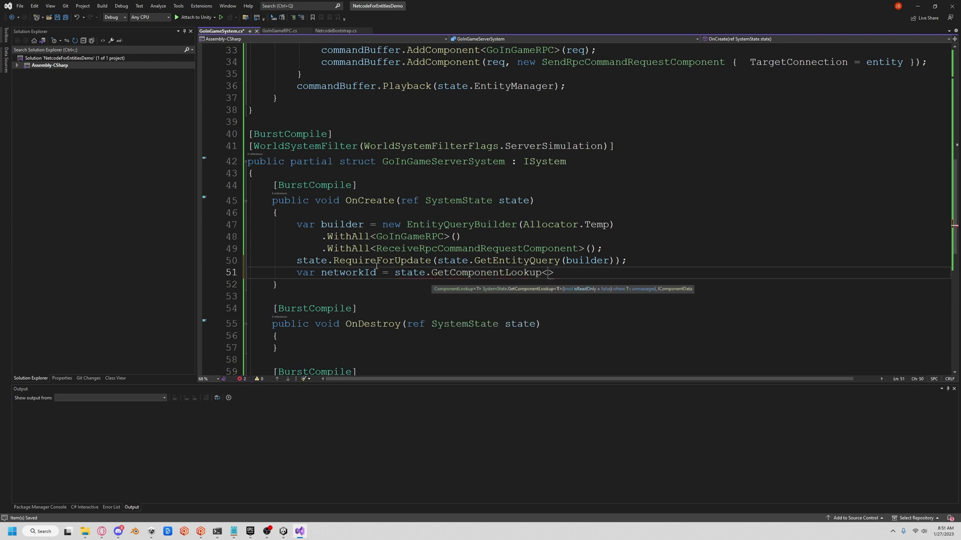
pyautogui.write('Net')
# Declare a public ComponentLookup<NetworkIdComponent> NetworkId field, assigned via GetComponentLookup<NetworkIdComponent>(true)
pyautogui.press('Tab')
pyautogui.write('();')
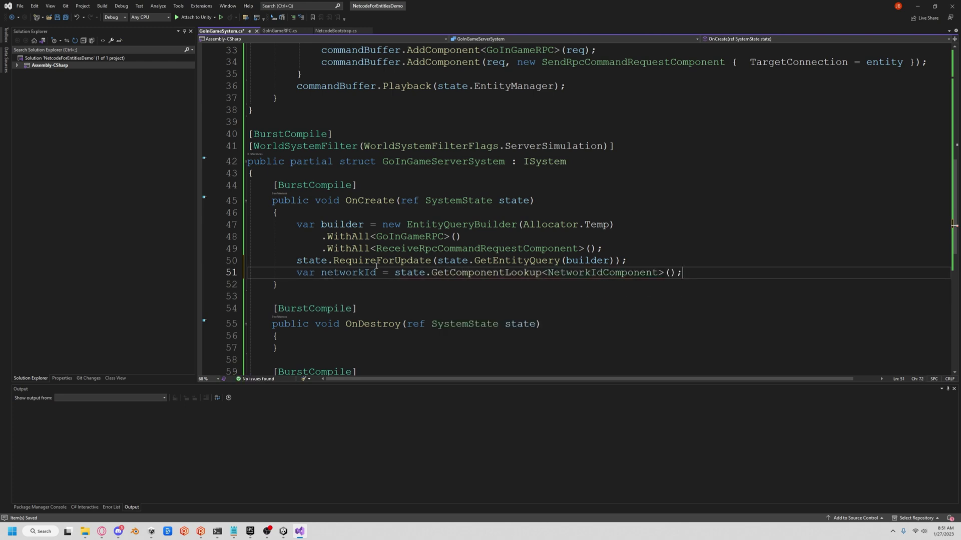
pyautogui.press('Left')
pyautogui.press('Left')
pyautogui.write('true')
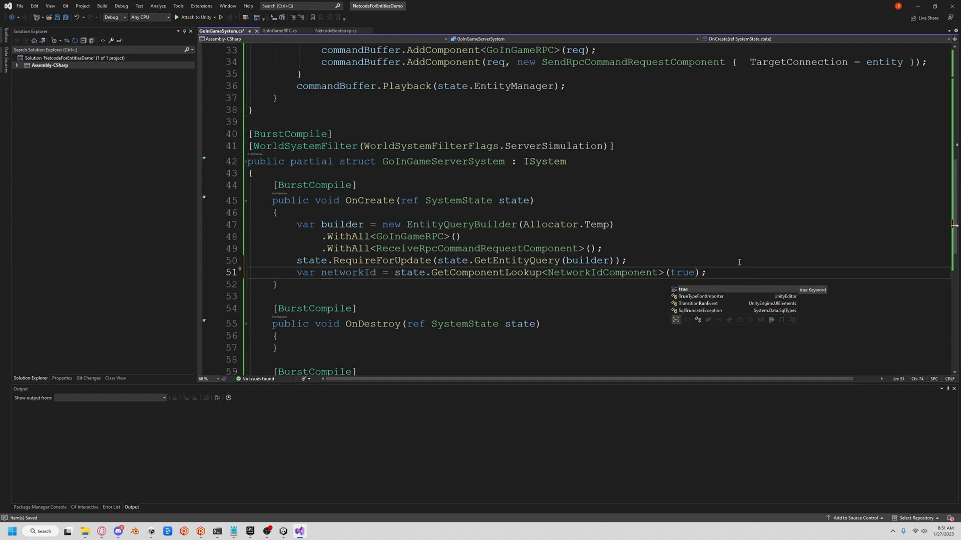
pyautogui.press('End')
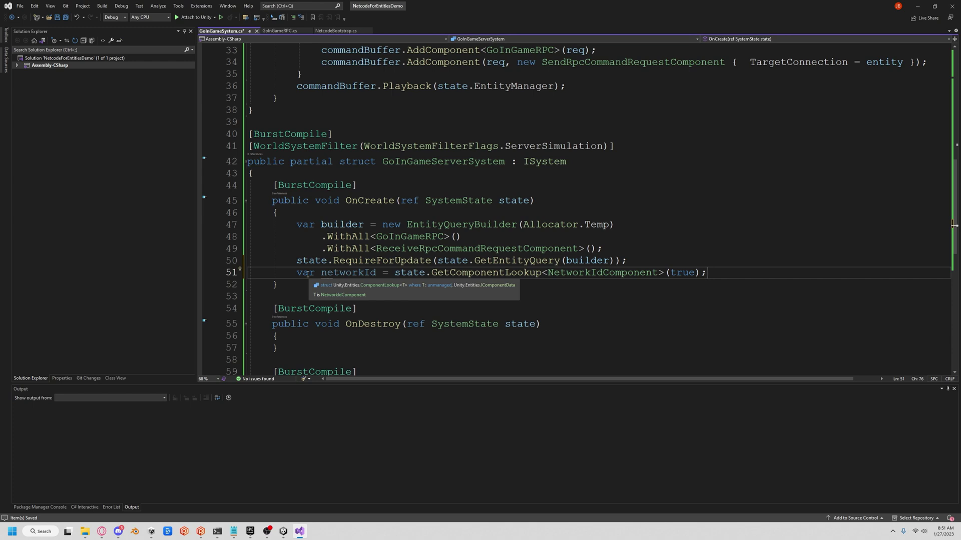
pyautogui.click(433, 174)
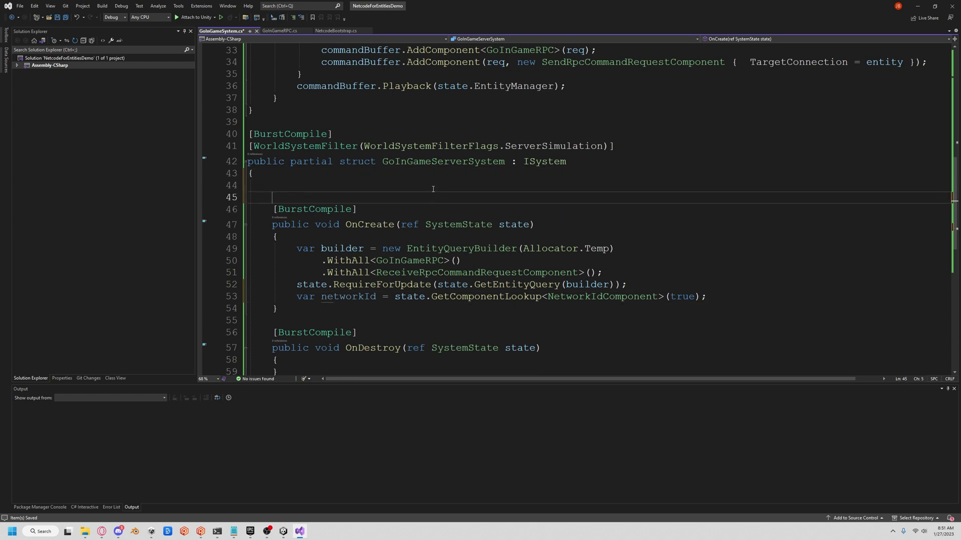
pyautogui.press('Up')
pyautogui.write('public')
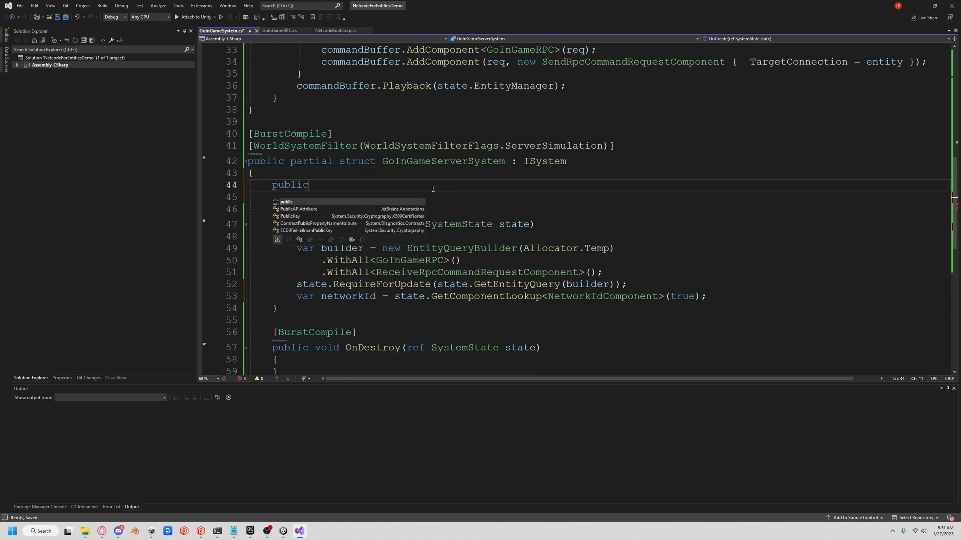
pyautogui.write(' ComponentLookup<NetworkIdComponent')
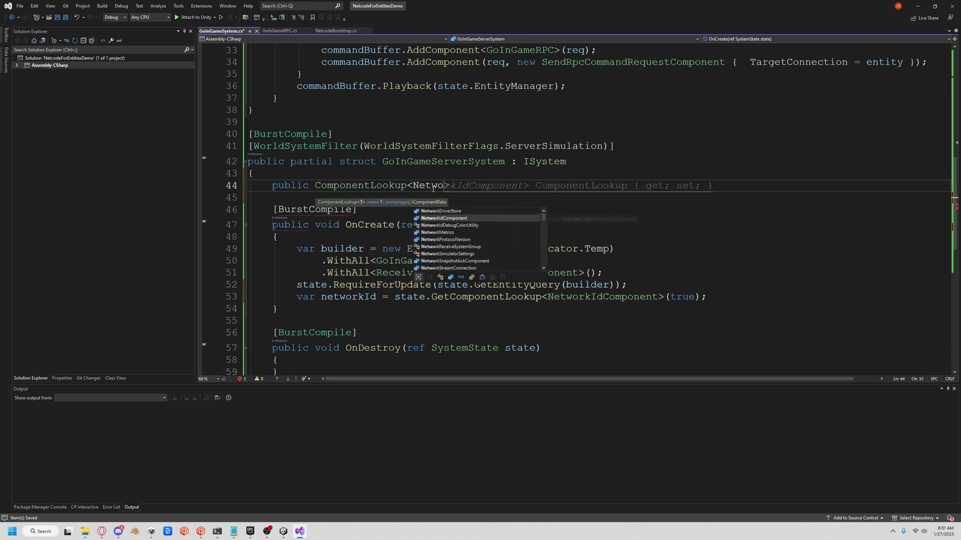
pyautogui.write('> ')
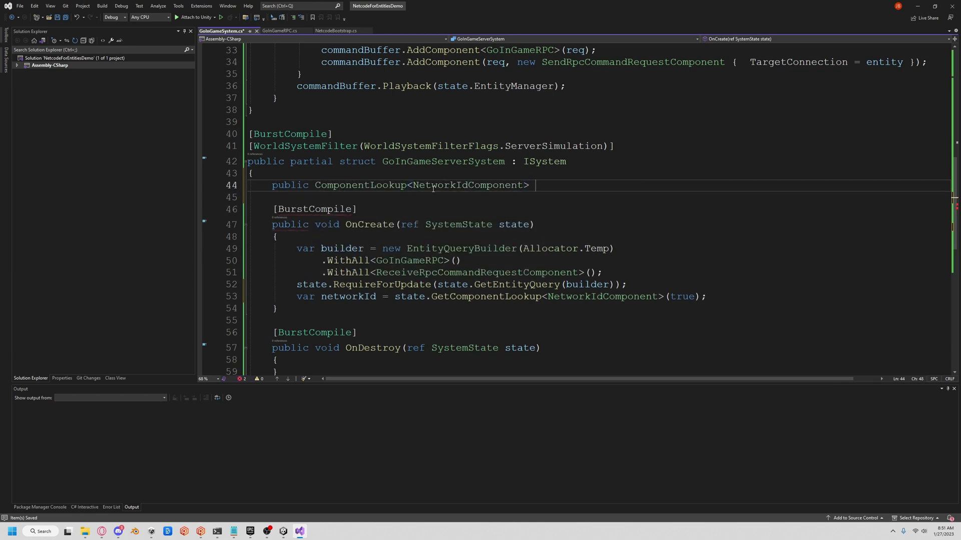
pyautogui.write('NetworkId;')
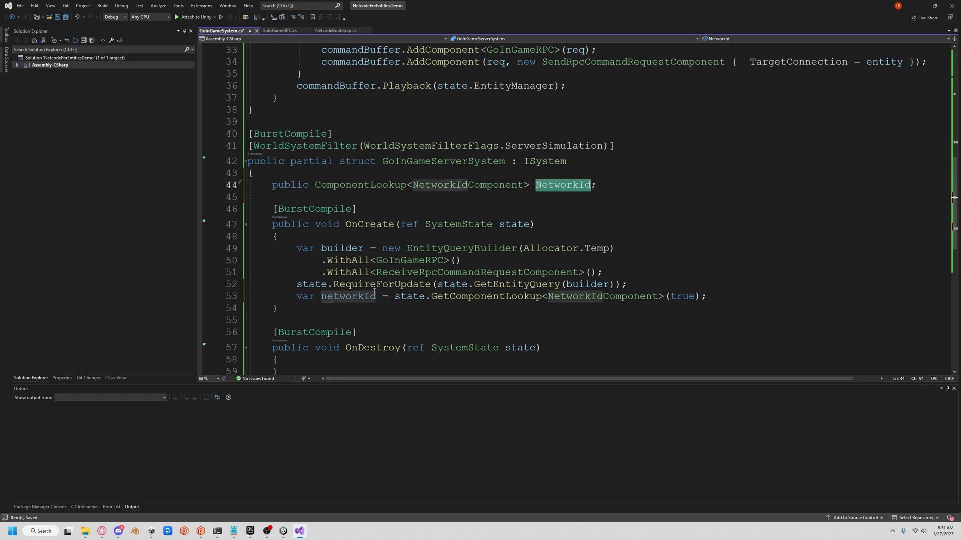
pyautogui.moveTo(377, 297)
pyautogui.mouseDown()
pyautogui.moveTo(291, 297)
pyautogui.moveTo(300, 300)
pyautogui.mouseUp()
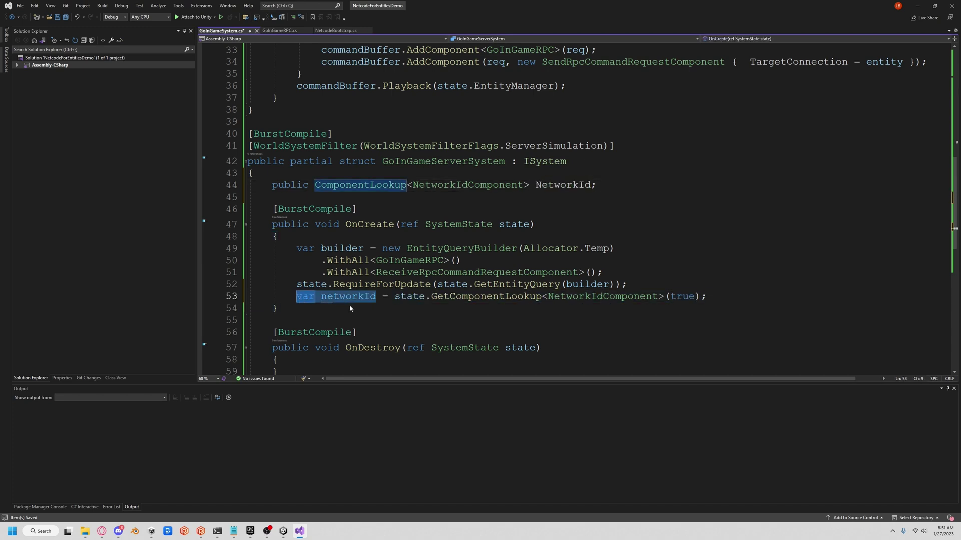
pyautogui.write('NetworkId')
pyautogui.scroll(-4, 466, 323)
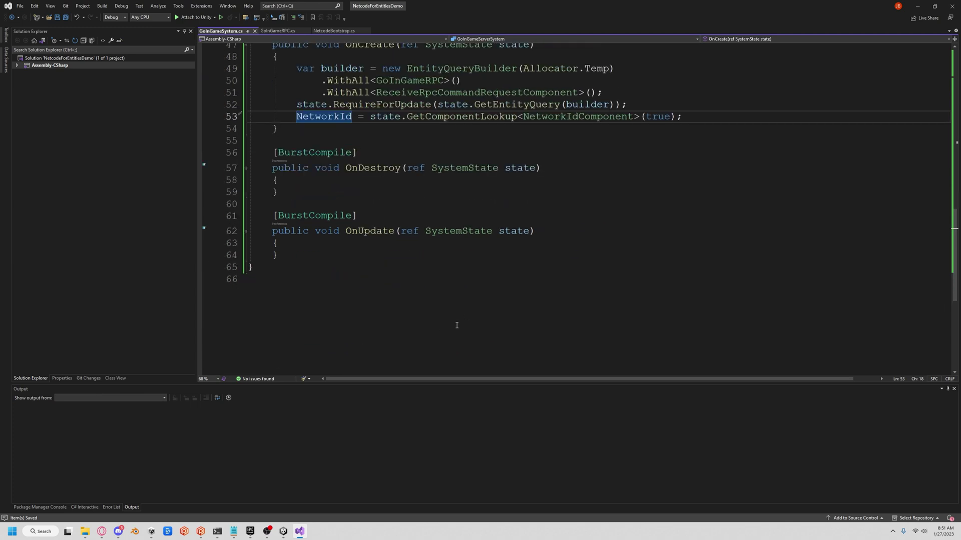
pyautogui.click(317, 279)
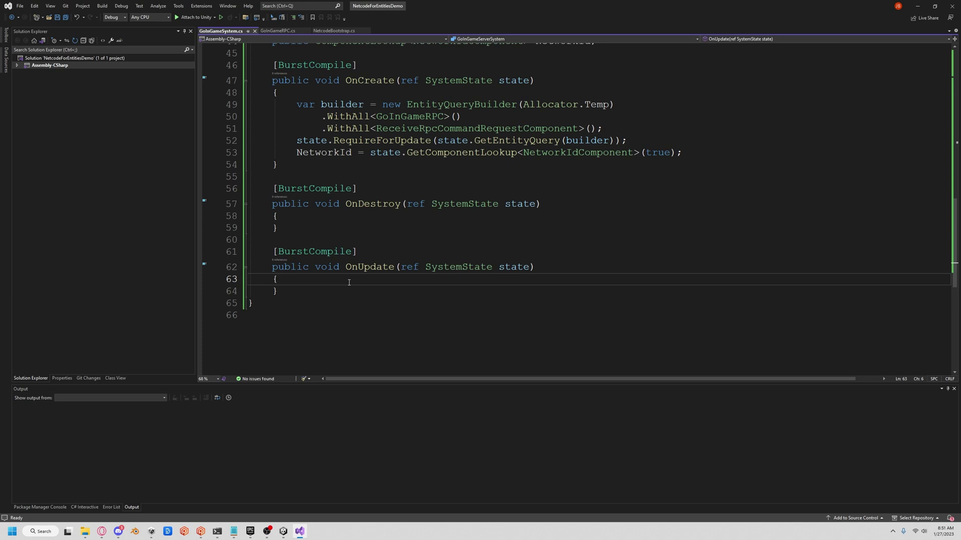
# In server OnUpdate, get the world name, create a command buffer and update NetworkId
pyautogui.press('Return')
pyautogui.write('var worldName = state.WorldUnmanaged.Name;')
pyautogui.hotkey('ctrl', 's')
pyautogui.press('Return')
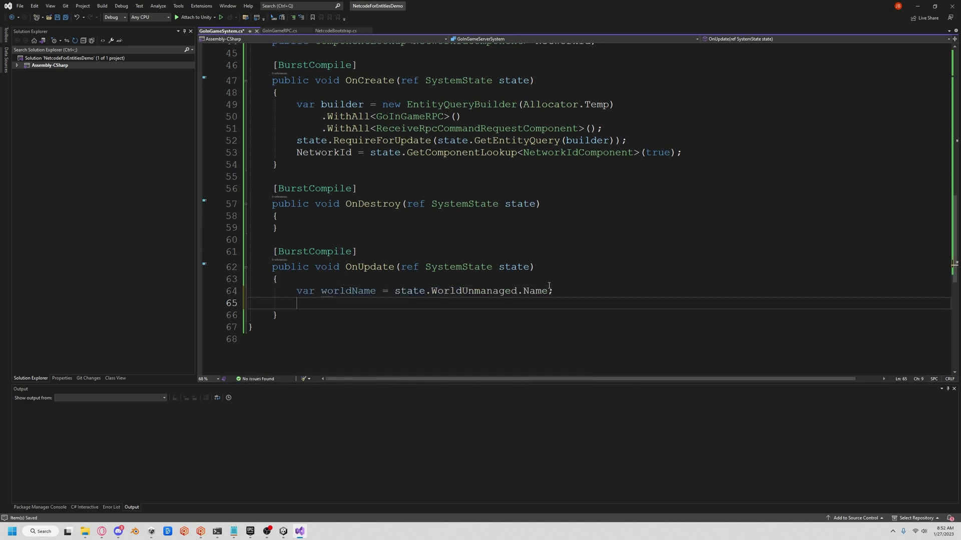
pyautogui.write('var commandBuffer = new EntityCommandBuffer(Allocator.Temp);')
pyautogui.press('Return')
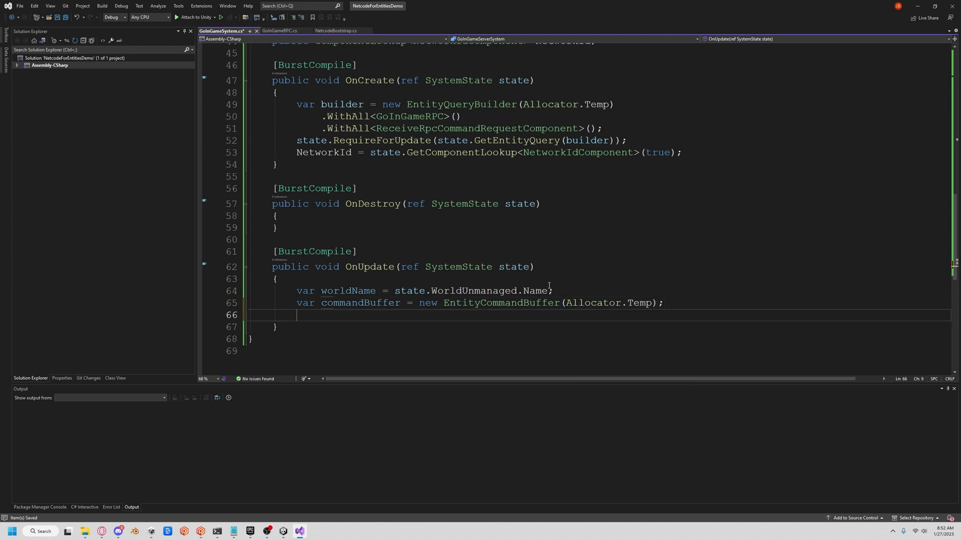
pyautogui.write('NetworkId.Update(ref state);')
pyautogui.press('Return')
pyautogui.press('Return')
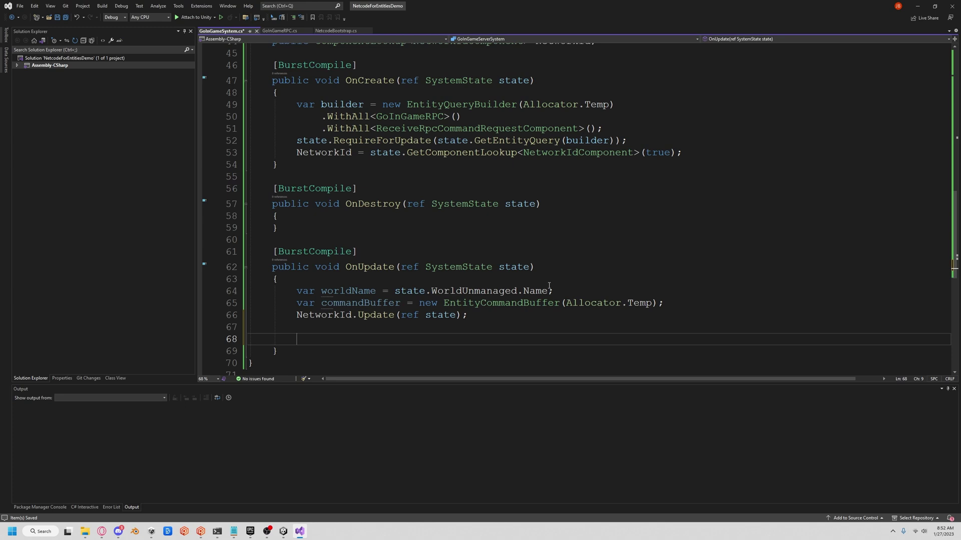
pyautogui.write('foreac')
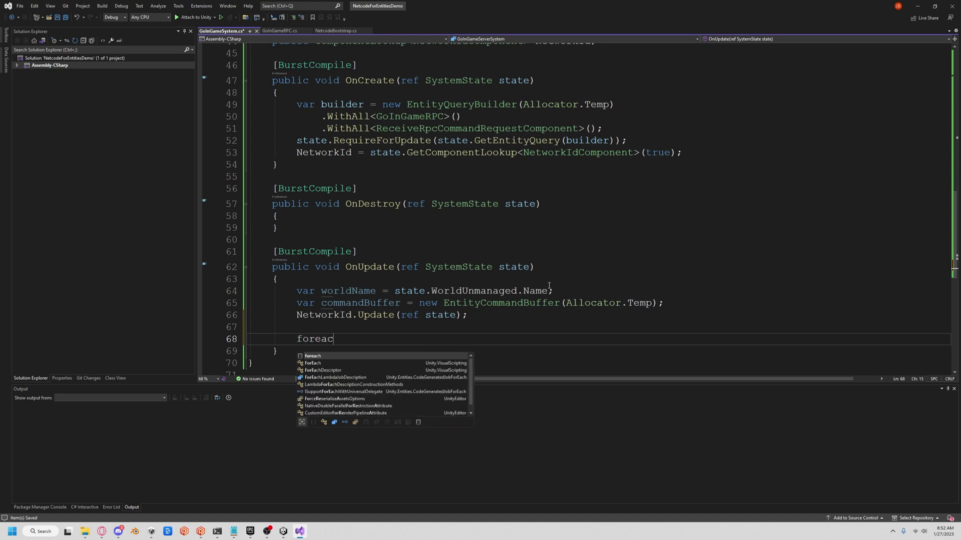
pyautogui.write('h(var s')
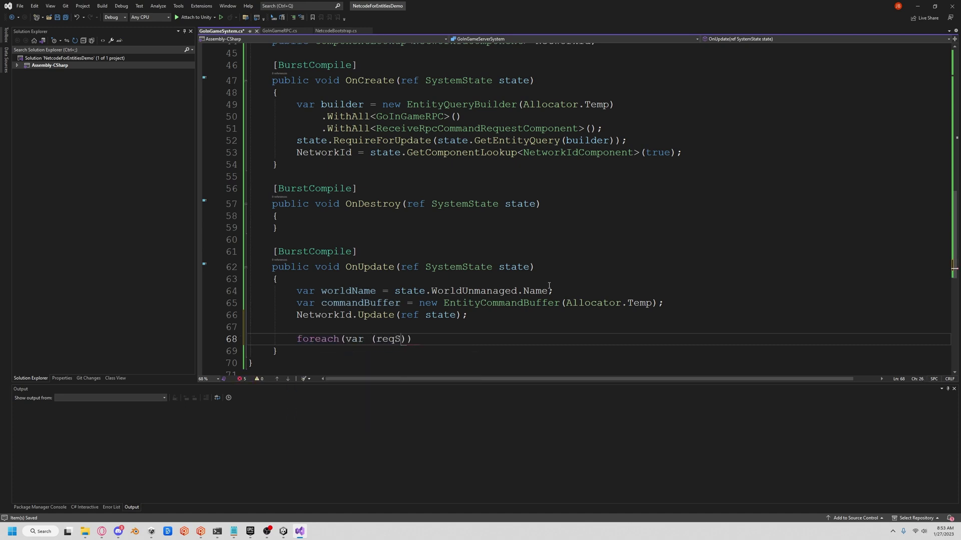
pyautogui.write('eqEntity)')
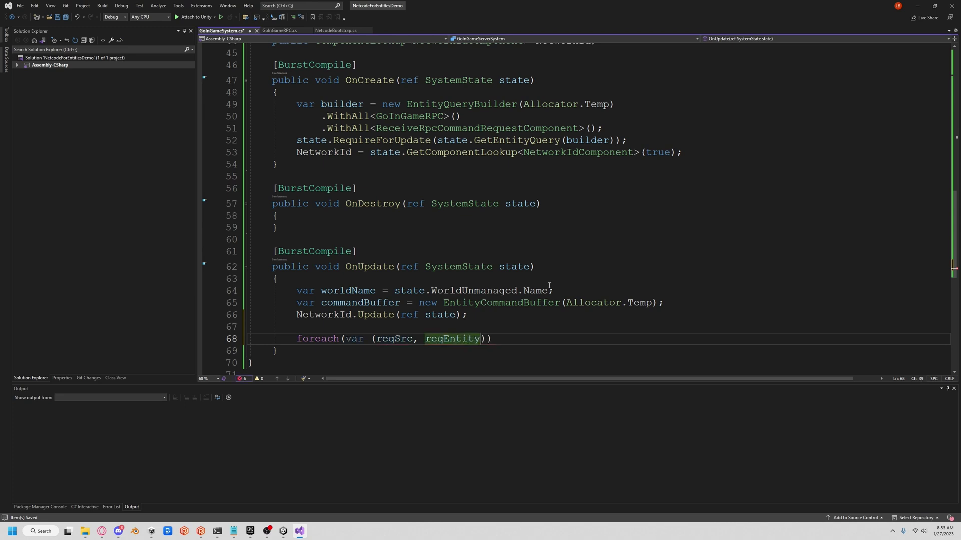
pyautogui.write(' in SystemAPI')
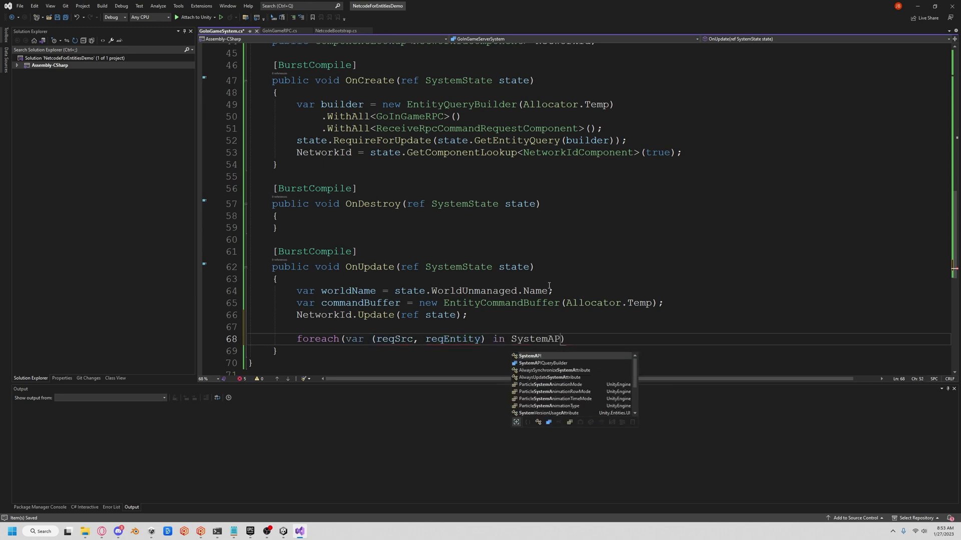
pyautogui.write('.Quer')
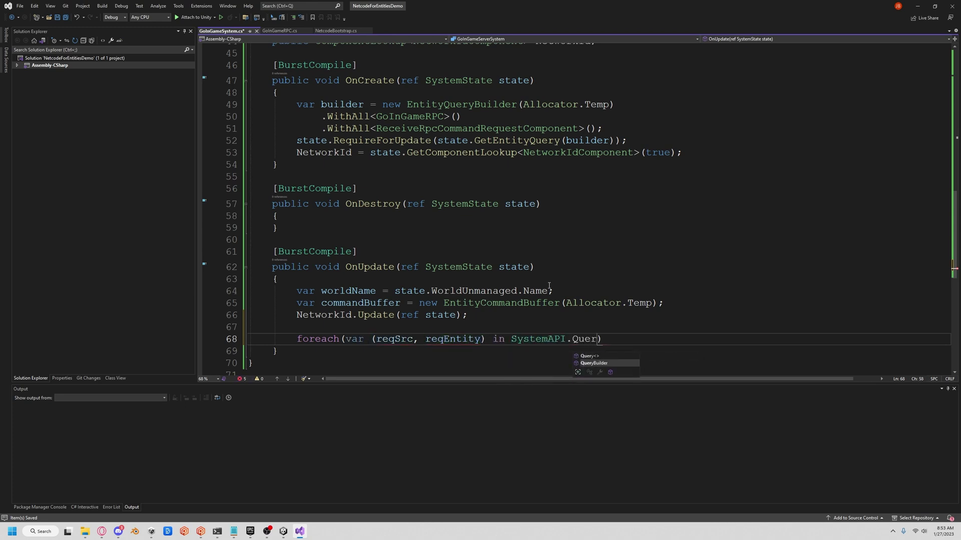
pyautogui.write('y<')
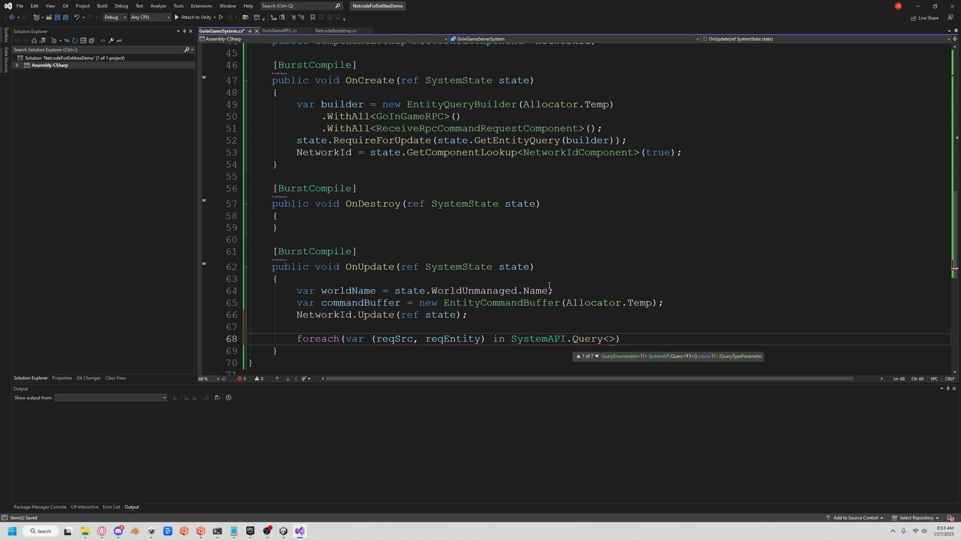
pyautogui.write('RefRO<Rec>')
# Open a foreach over ReceiveRpcCommandRequestComponent queries with GoInGameRPC and entity access
pyautogui.press('Tab')
pyautogui.write('>>()')
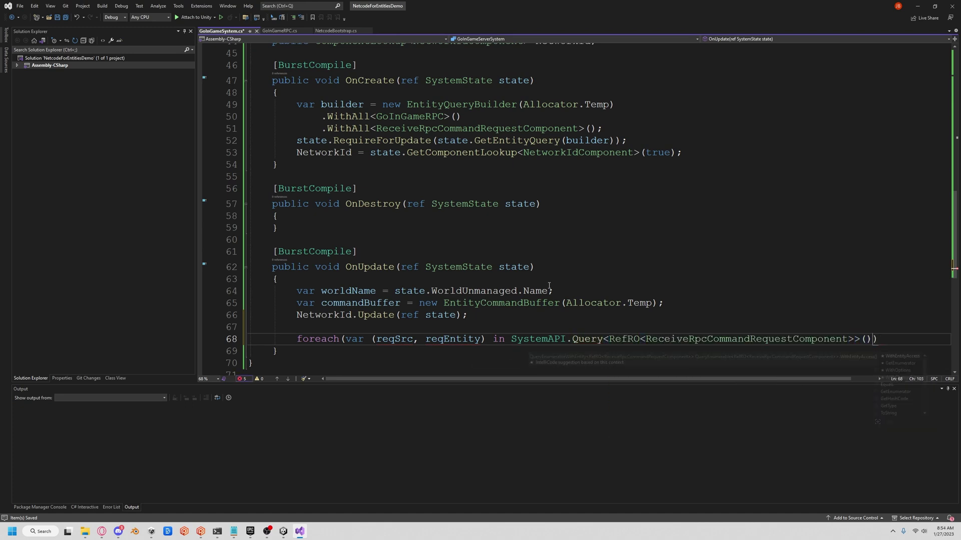
pyautogui.press('Return')
pyautogui.write('.')
pyautogui.write('WithAll')
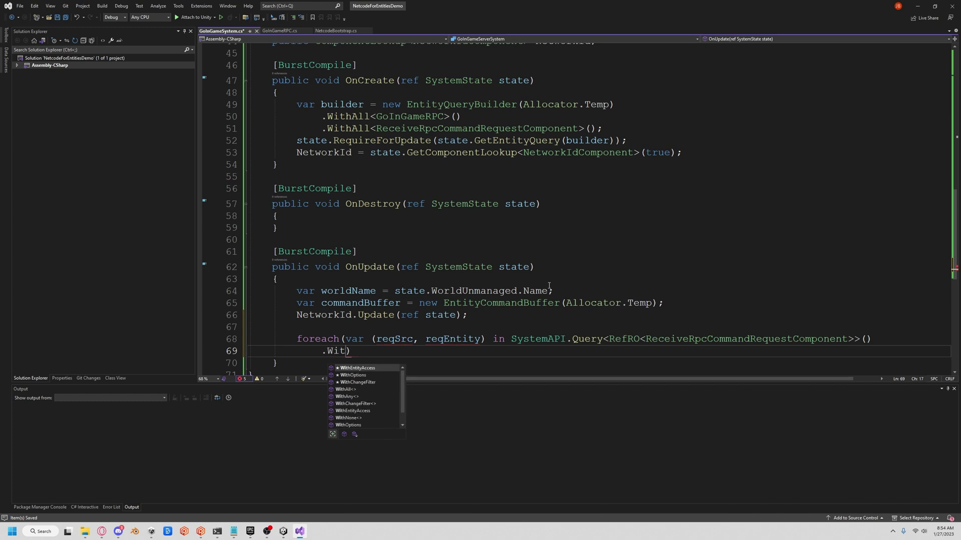
pyautogui.write('<GoInGameRPC>().W')
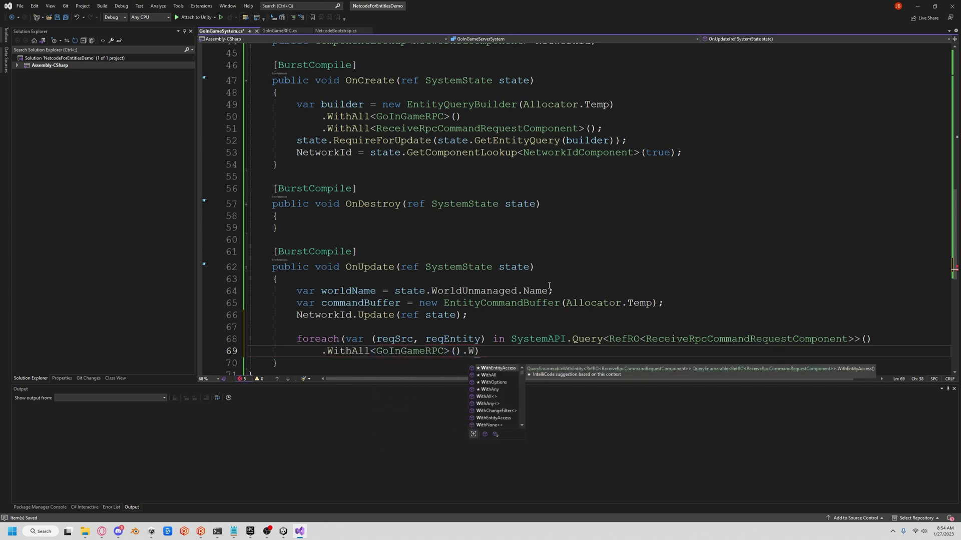
pyautogui.press('Tab')
pyautogui.write('()')
pyautogui.scroll(-3, 571, 263)
# Tag each source connection in-game, read its NetworkId, destroy reqEntity, then call Playback
pyautogui.press('Return')
pyautogui.write('{')
pyautogui.press('Return')
pyautogui.write('co')
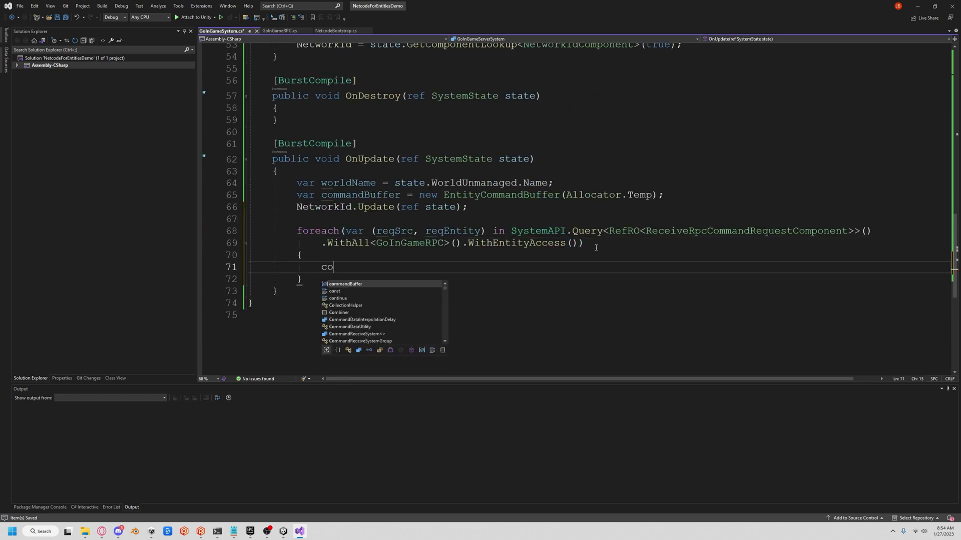
pyautogui.write('mmandBuffer.AddComponent<NetworkSt')
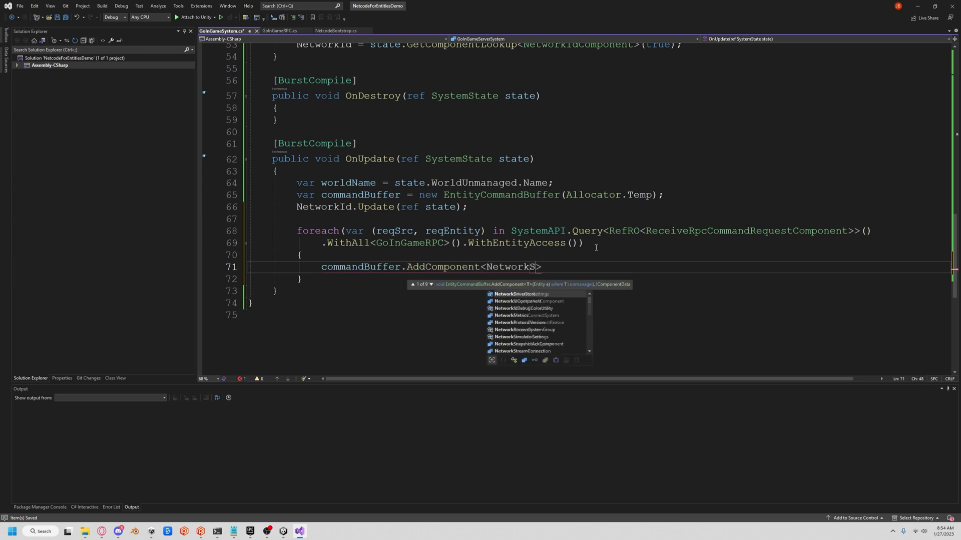
pyautogui.write('reamInGame>(reqSrc.ValueRO.SourceConnection);')
pyautogui.press('Return')
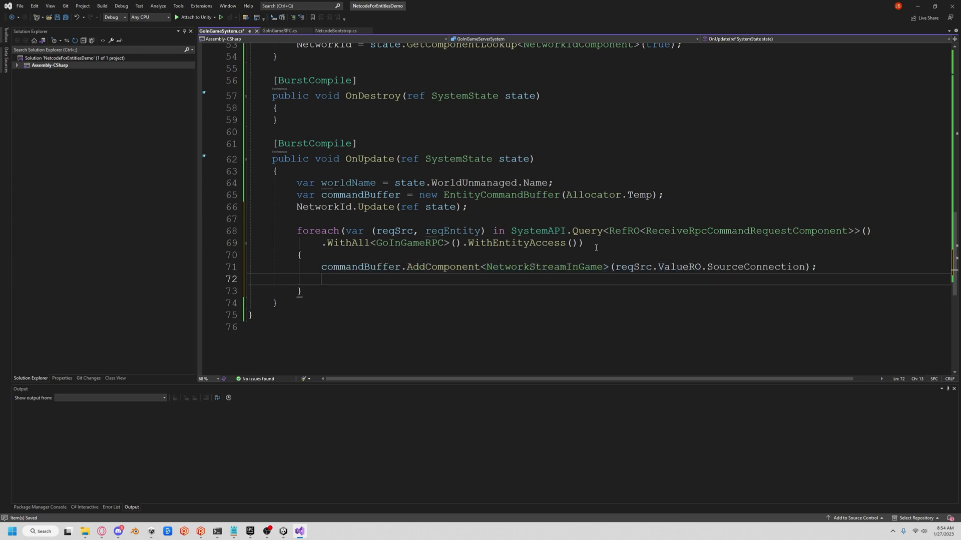
pyautogui.write('var networkId = NetworkId[')
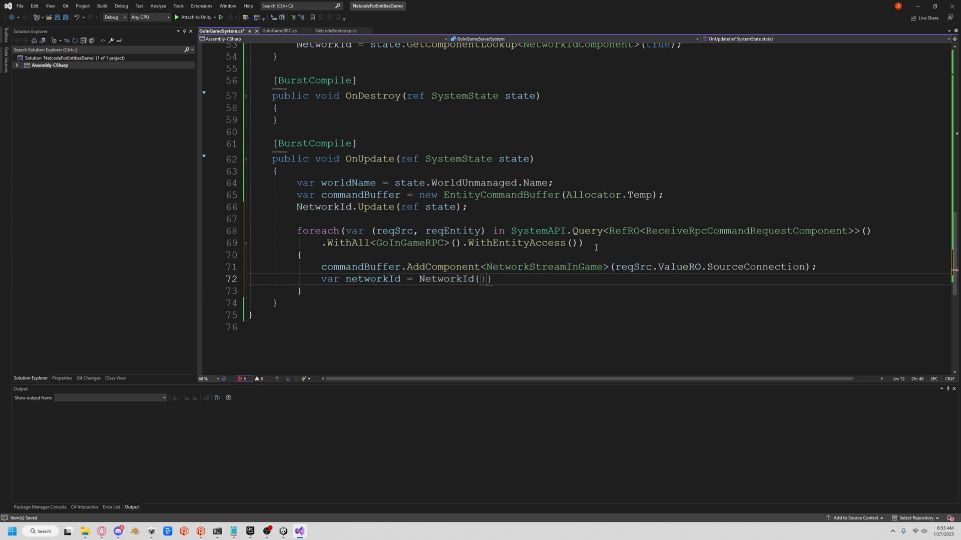
pyautogui.write('reqSrc.ValueRO.SourceConnection];')
pyautogui.press('Return')
pyautogui.write('co')
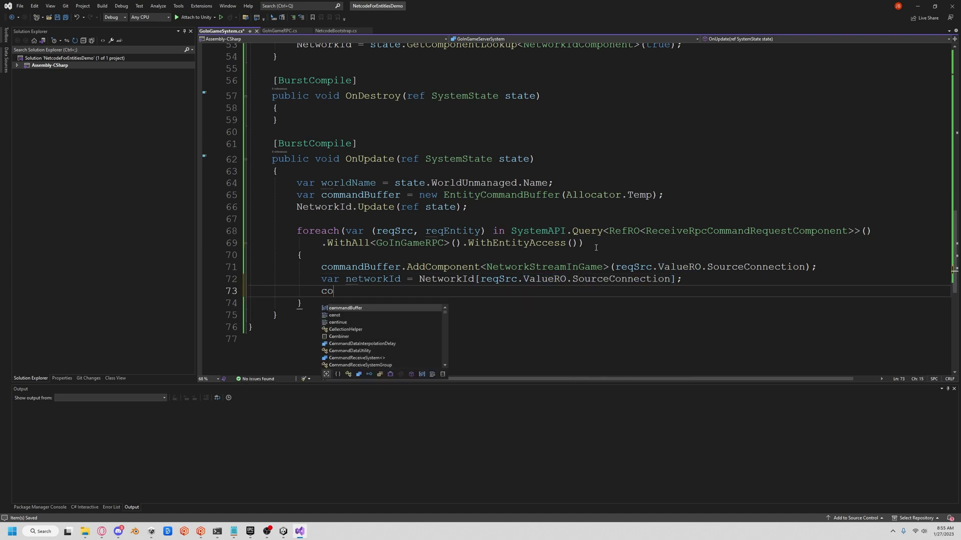
pyautogui.write('mma')
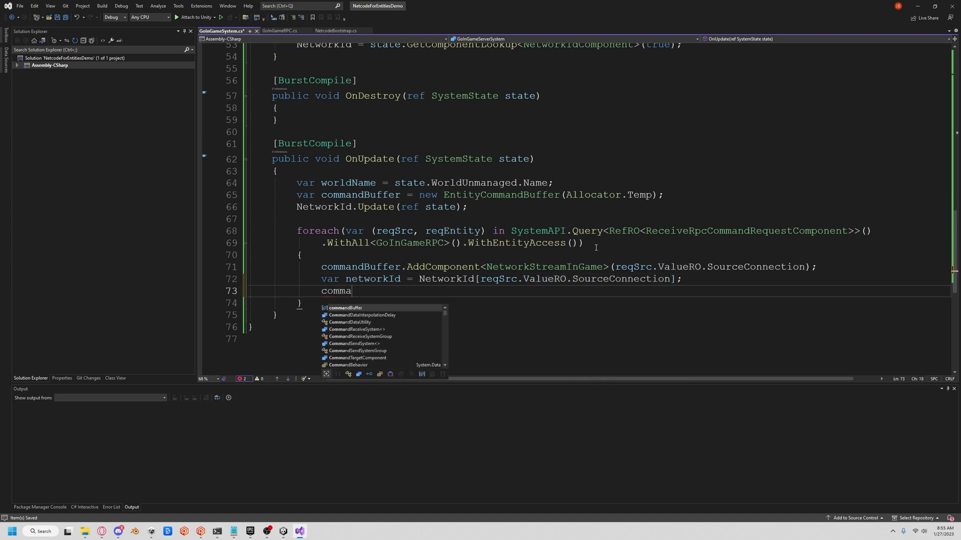
pyautogui.write('ndBuffer.DestroyEntity(reqEntity);')
pyautogui.press('Down')
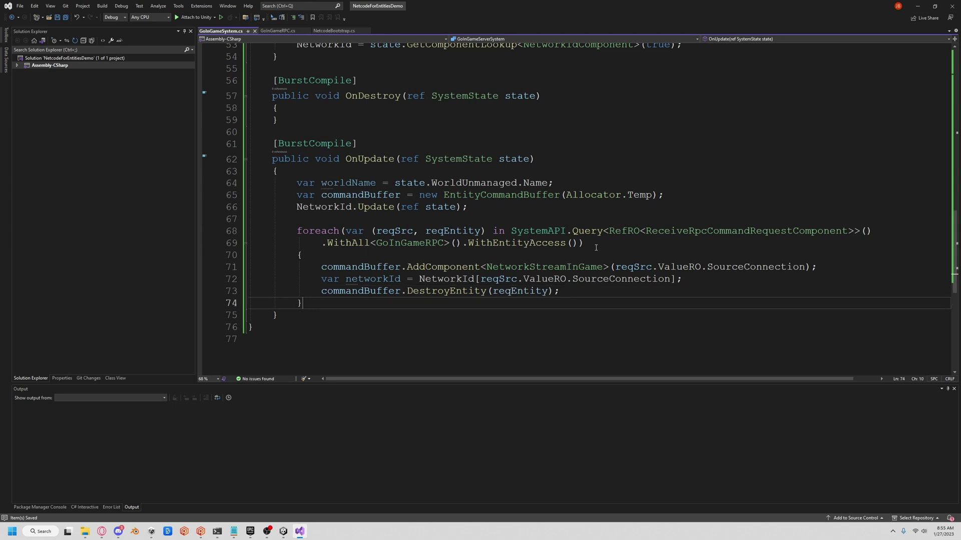
pyautogui.press('Return')
pyautogui.press('Return')
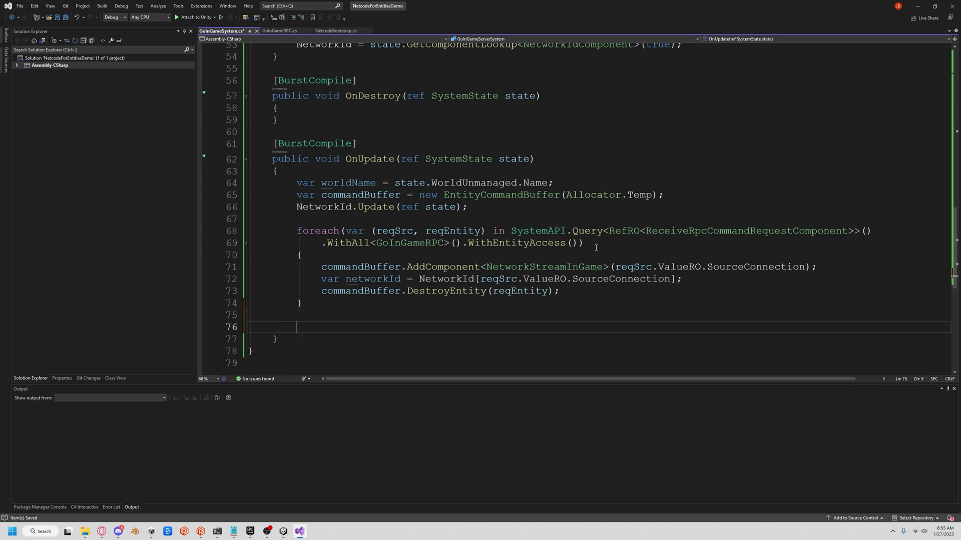
pyautogui.write('commandBuffer.Pla')
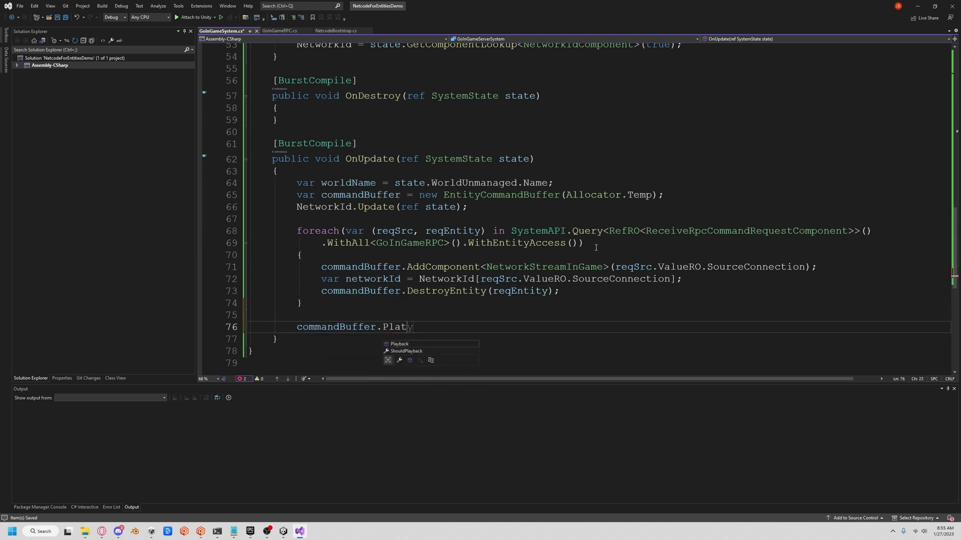
pyautogui.write('yback(state.EntityManager);')
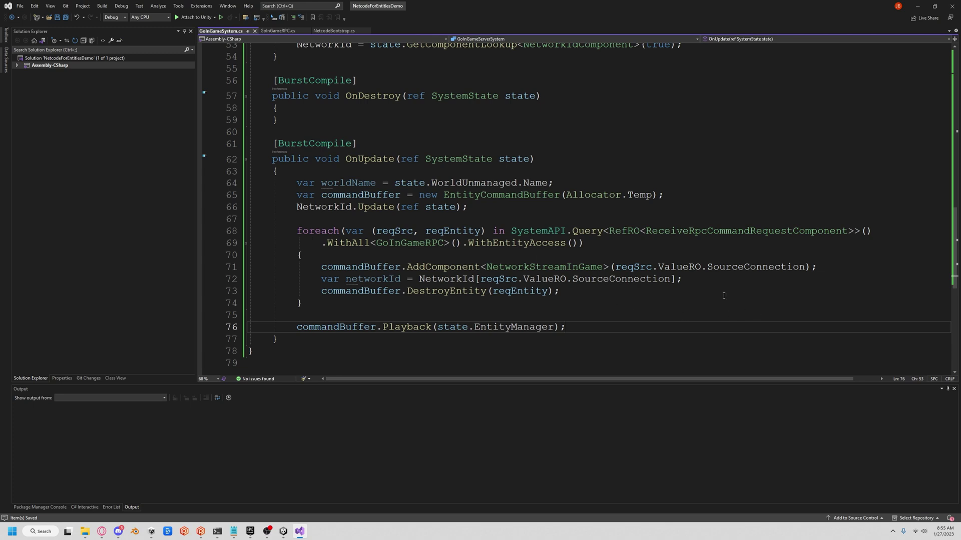
pyautogui.click(718, 279)
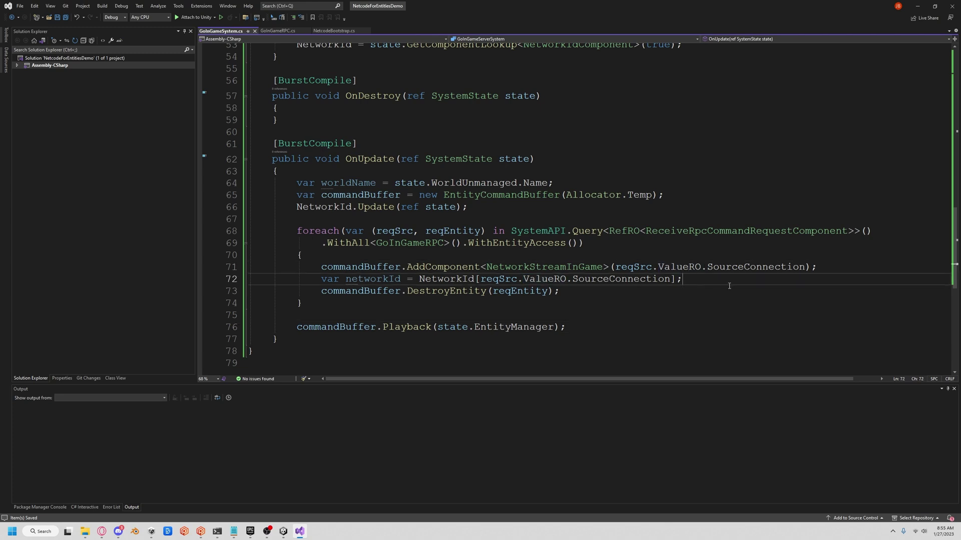
# Add Debug.Log($"{worldName} connecting {networkId.Value}") and import the UnityEngine namespace
pyautogui.press('Return')
pyautogui.press('Return')
pyautogui.write('D')
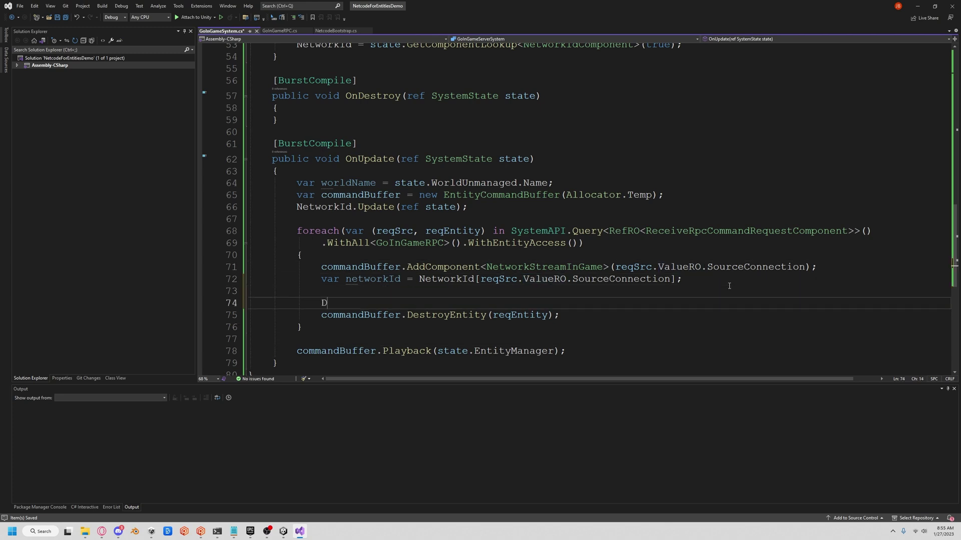
pyautogui.write('ebug.Log()')
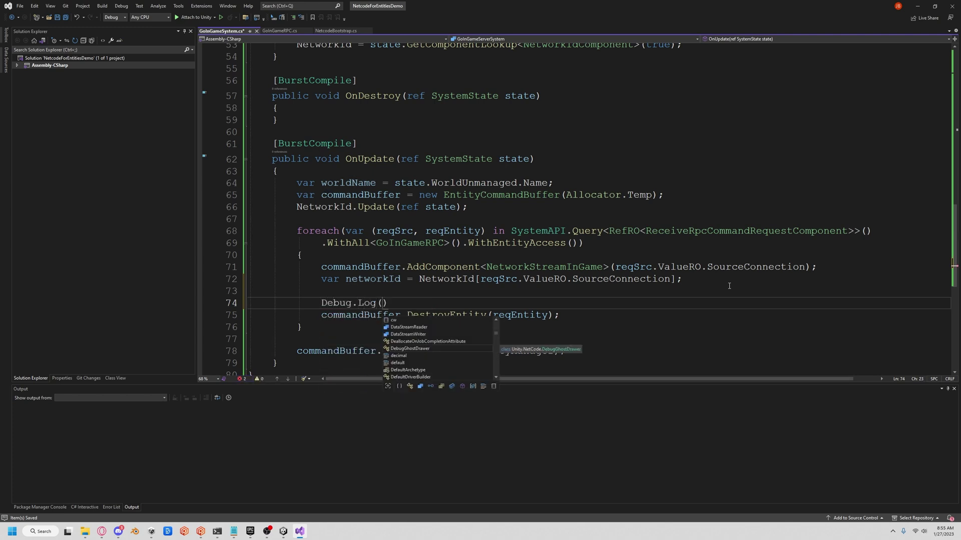
pyautogui.write('$"{')
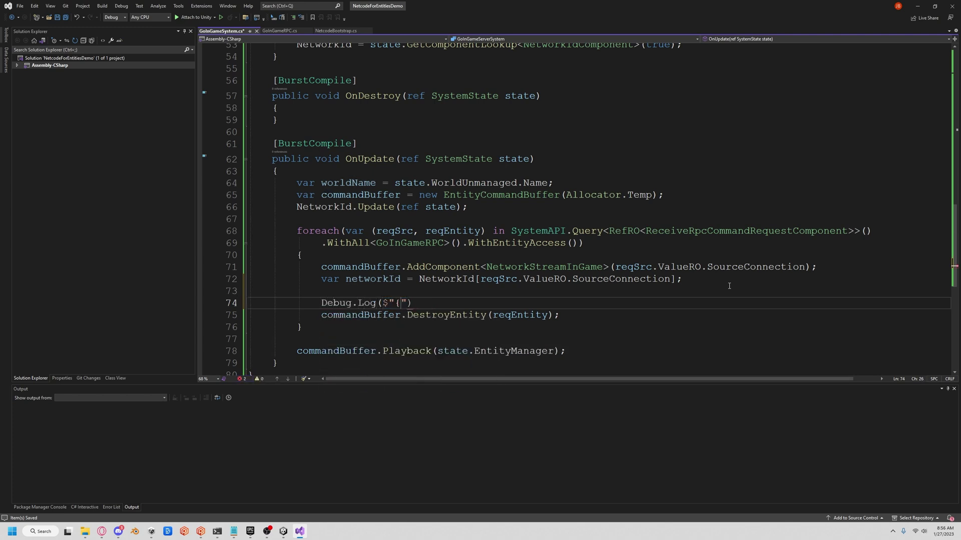
pyautogui.write('worldName} connecting ')
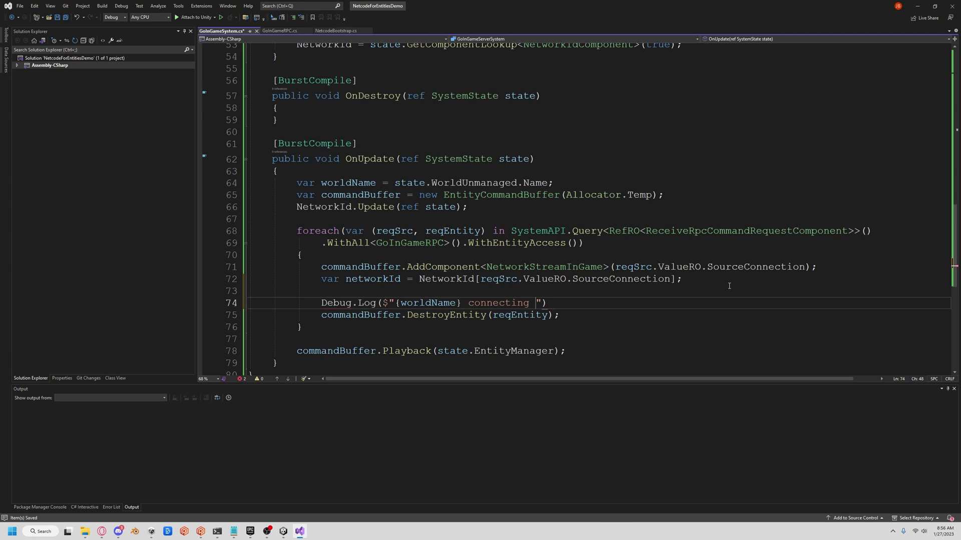
pyautogui.write('networkId.')
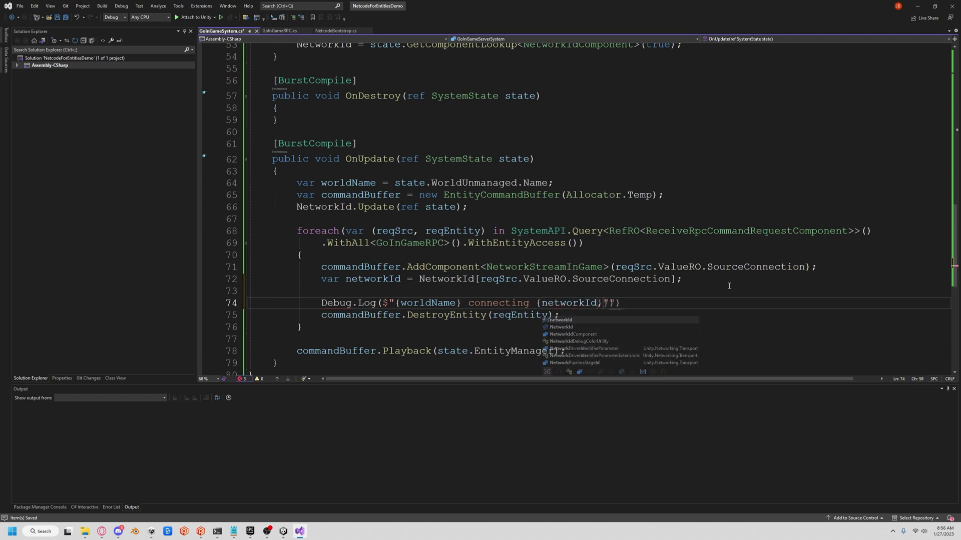
pyautogui.write('Value}')
pyautogui.press('End')
pyautogui.write(';')
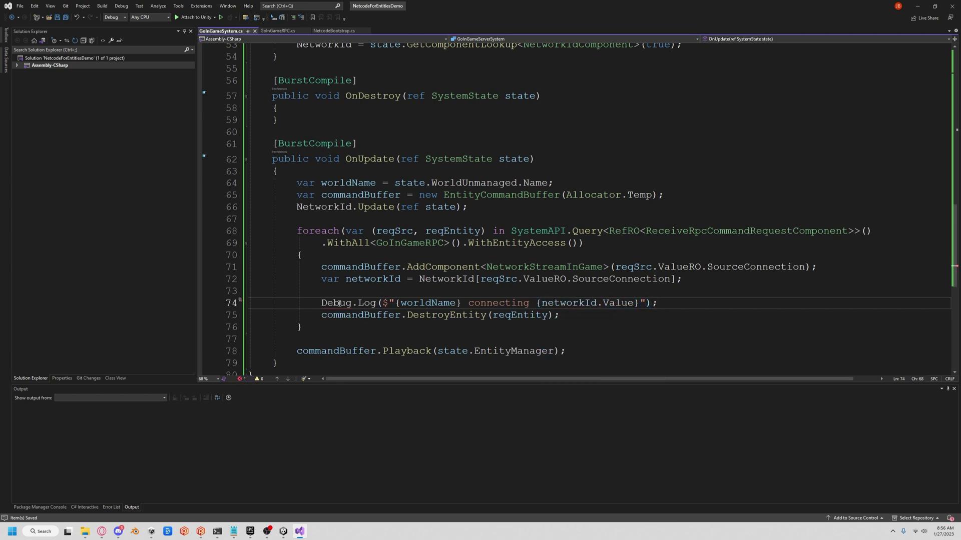
pyautogui.hotkey('ctrl', '.')
pyautogui.press('Return')
pyautogui.scroll(6, 337, 302)
pyautogui.scroll(5, 379, 259)
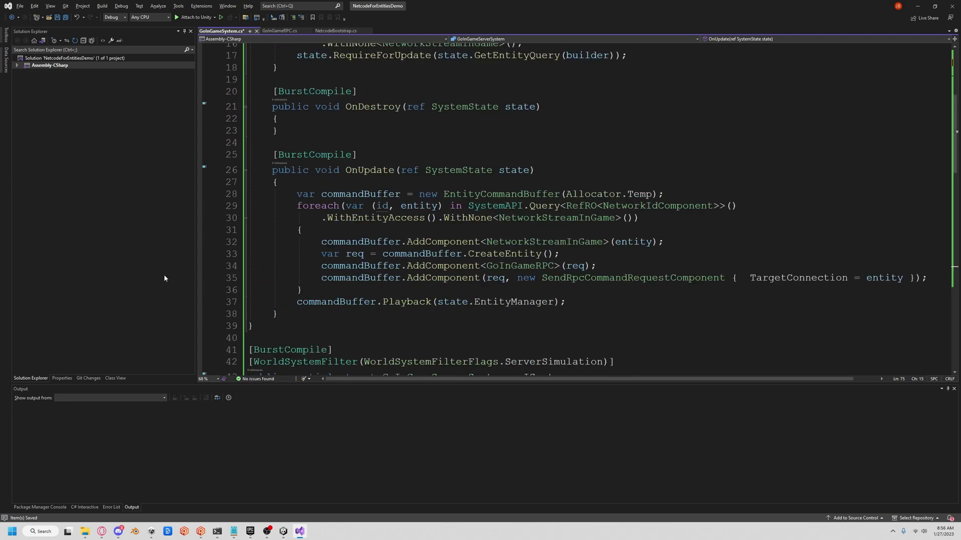
pyautogui.scroll(-5, 365, 247)
pyautogui.scroll(2, 366, 247)
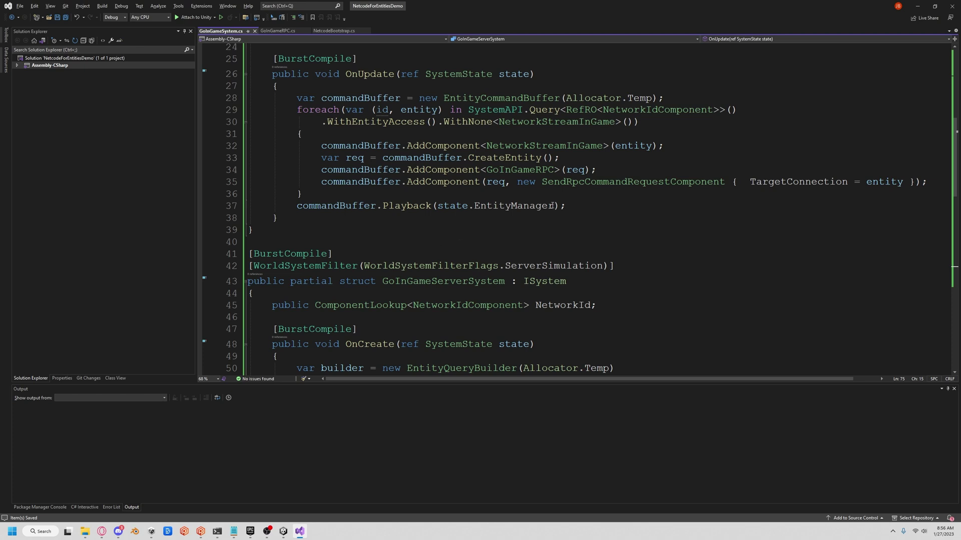
pyautogui.scroll(-4, 554, 205)
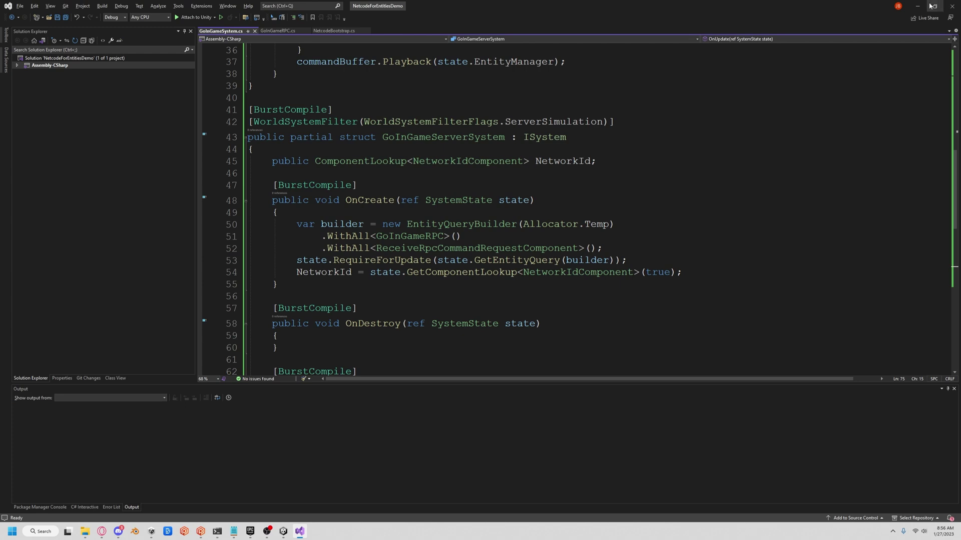
# Switch from Visual Studio to Unity and enter Play mode to test the server system
pyautogui.click(917, 6)
pyautogui.click(469, 22)
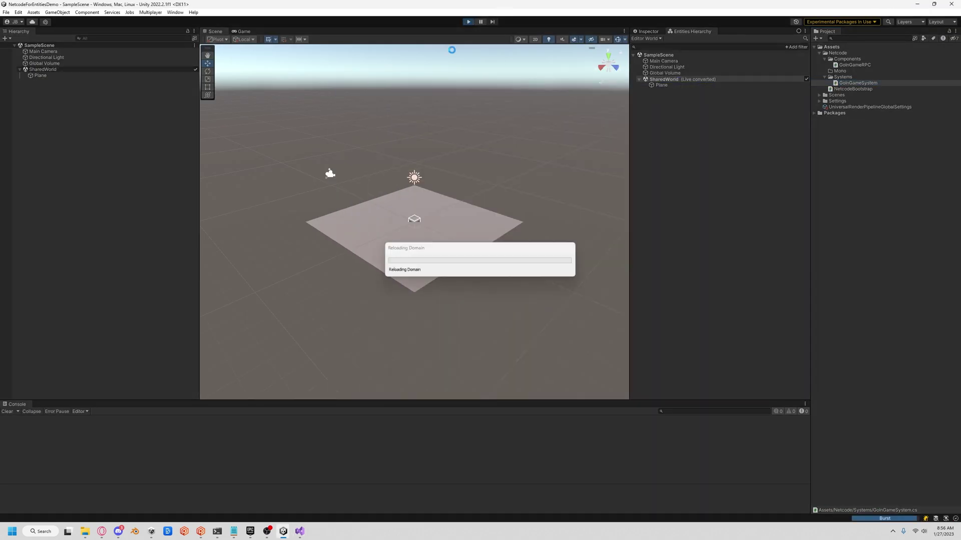